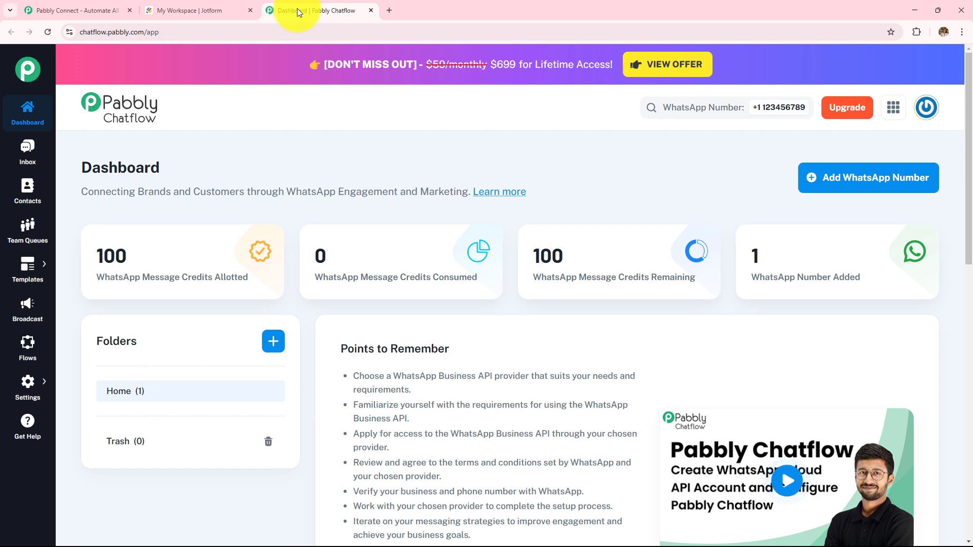
# Switch to the Pabbly Connect website, dismiss the lifetime offer pop-up and sign in to the account.
pyautogui.click(95, 11)
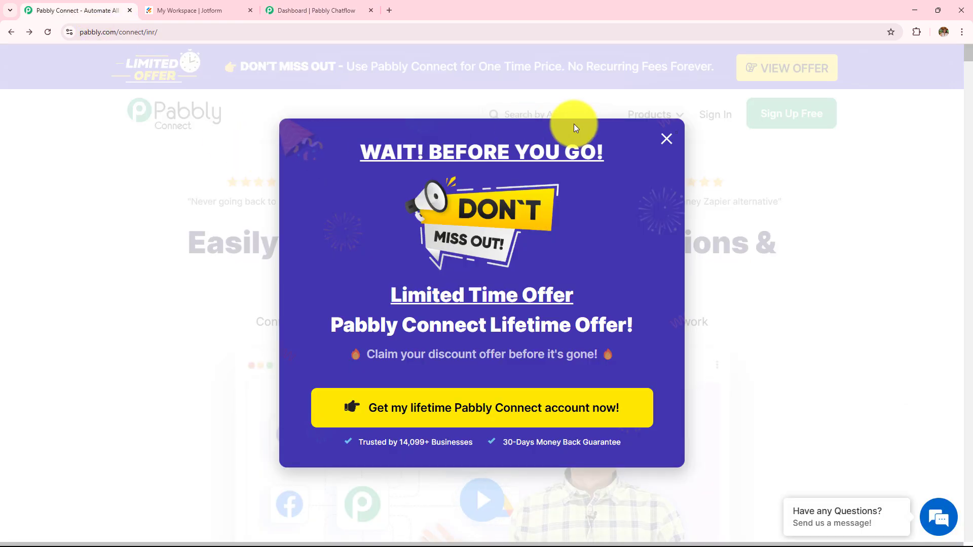
pyautogui.click(665, 138)
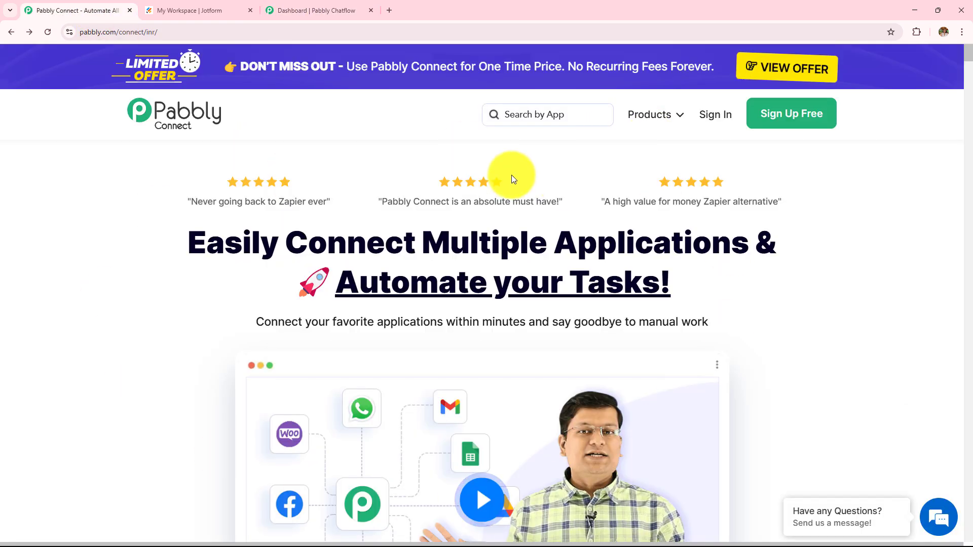
pyautogui.click(185, 36)
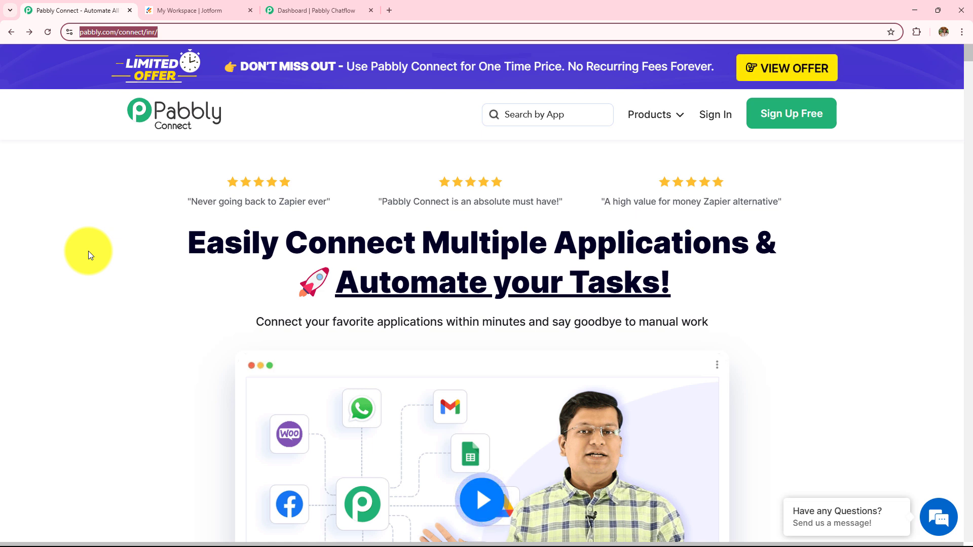
pyautogui.click(88, 252)
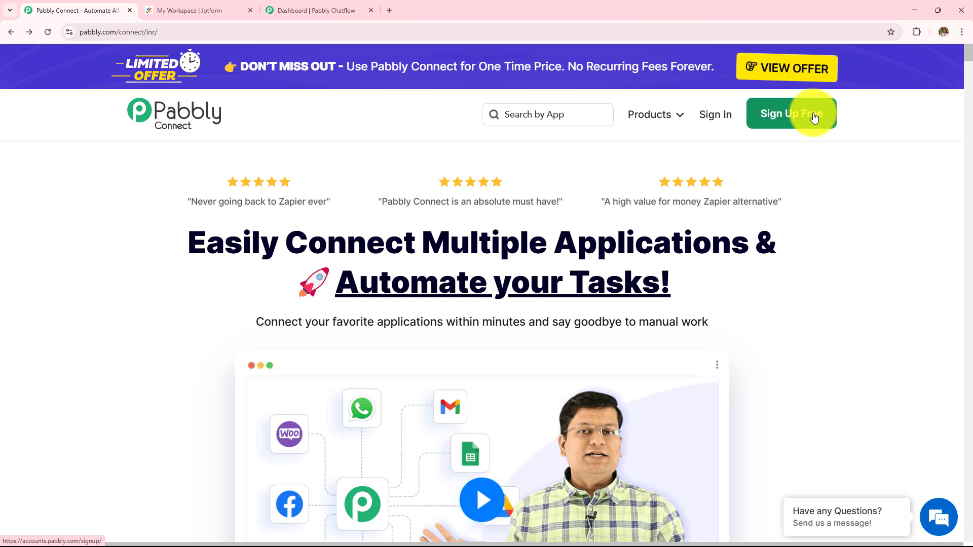
pyautogui.click(716, 123)
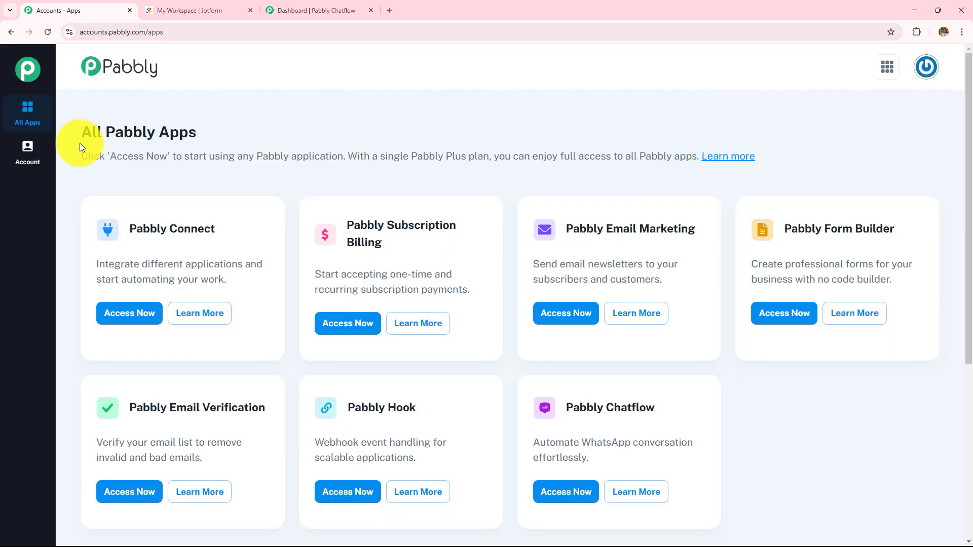
# Access the Pabbly Connect application from the All Pabbly Apps page.
pyautogui.moveTo(80, 142); pyautogui.dragTo(392, 130)
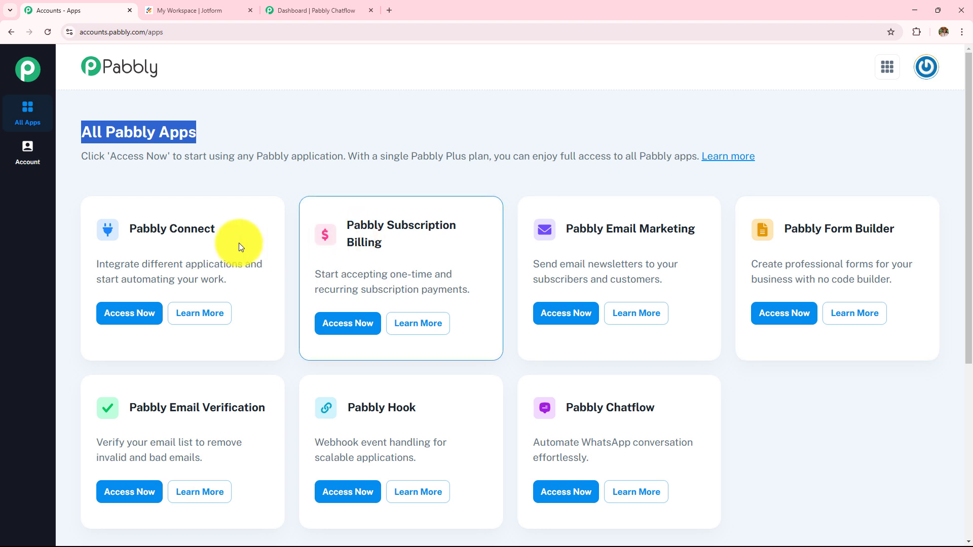
pyautogui.moveTo(125, 229); pyautogui.dragTo(254, 229)
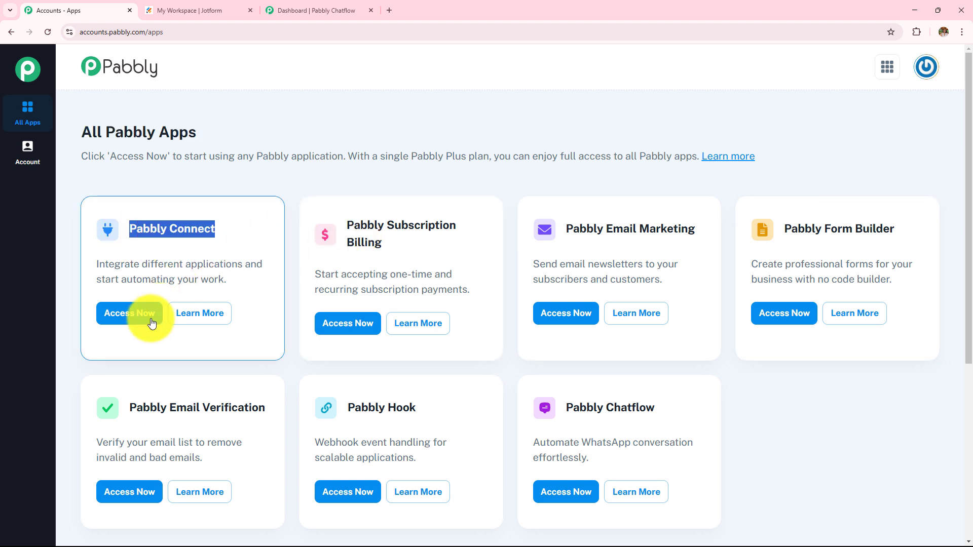
pyautogui.click(135, 314)
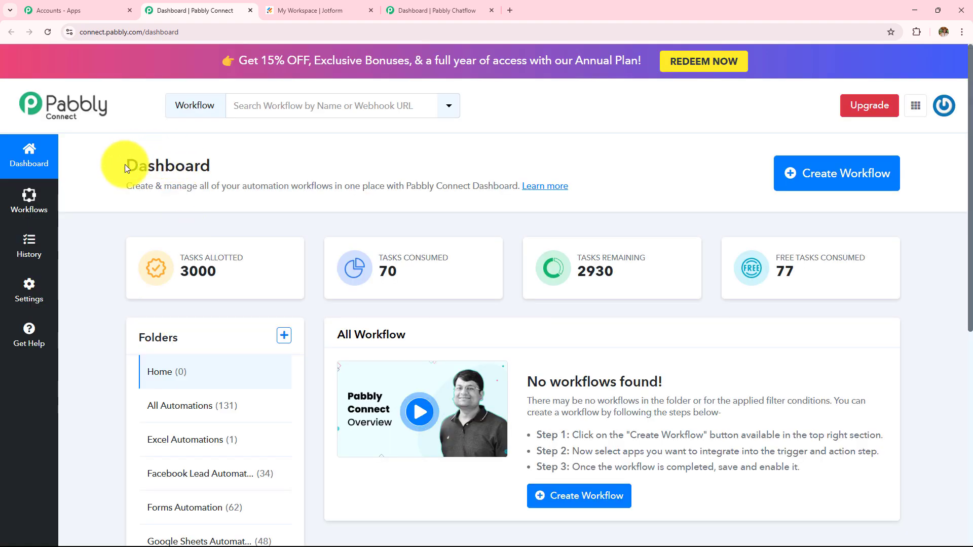
# Examine the Pabbly Connect dashboard's All Workflow and Folders sections.
pyautogui.moveTo(127, 168); pyautogui.dragTo(245, 166)
pyautogui.click(350, 334)
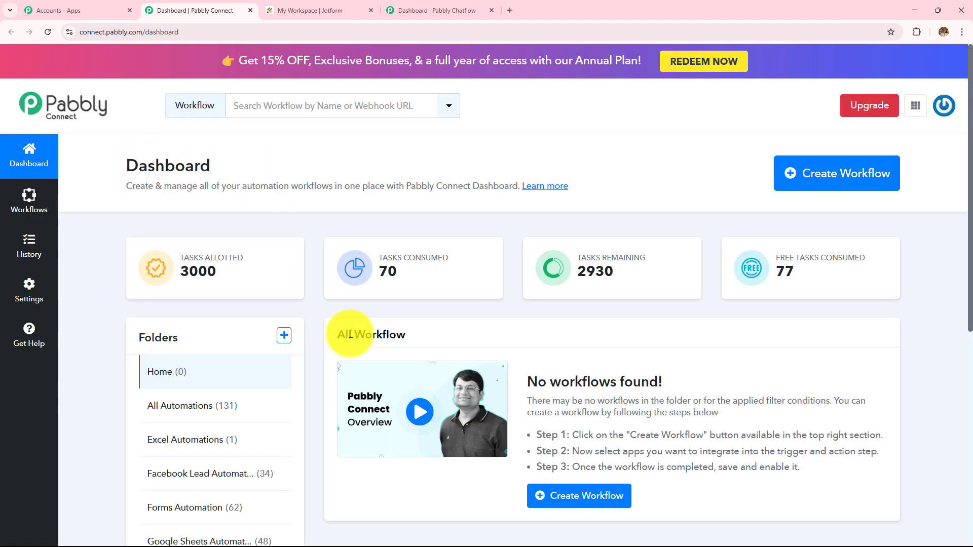
pyautogui.moveTo(351, 334); pyautogui.dragTo(457, 334)
pyautogui.scroll(-3, 458, 311)
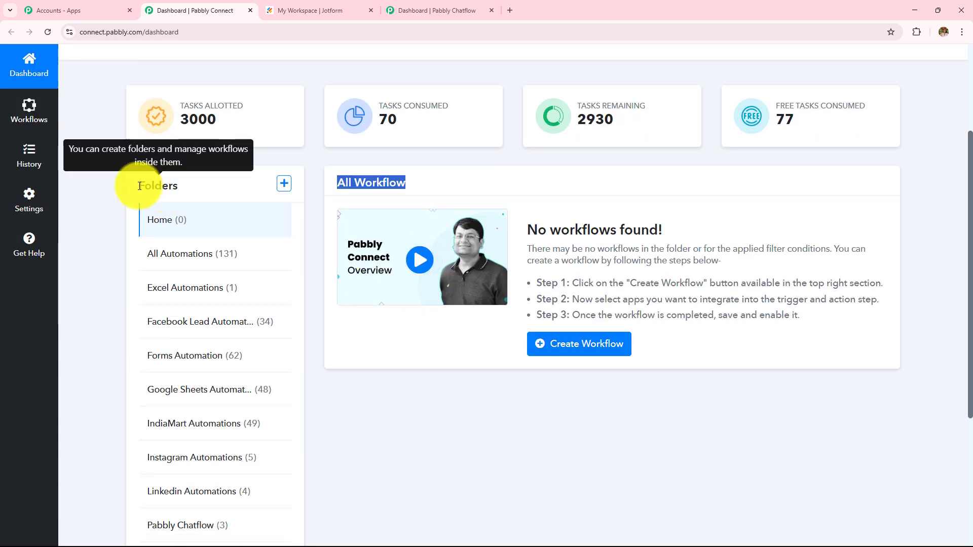
pyautogui.moveTo(140, 186); pyautogui.dragTo(203, 186)
pyautogui.click(366, 412)
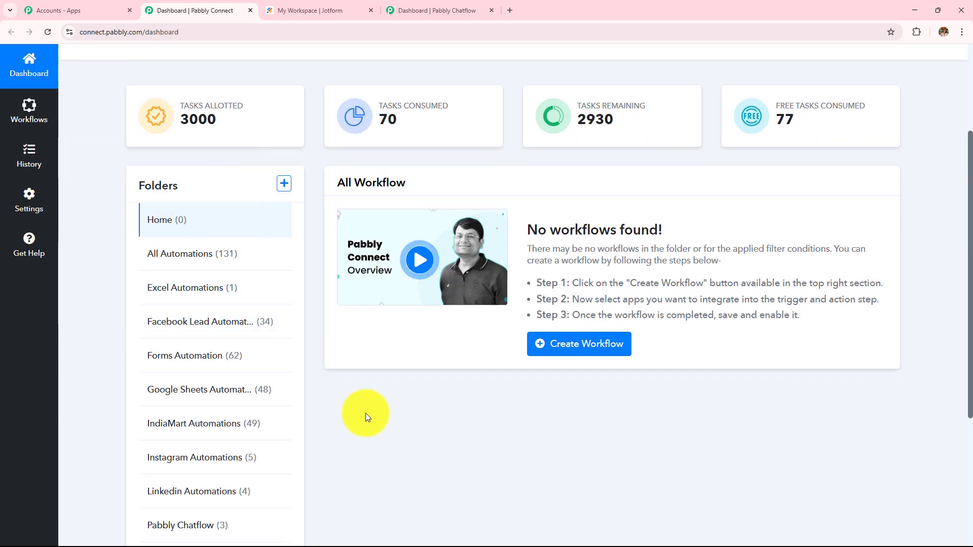
pyautogui.scroll(3, 361, 415)
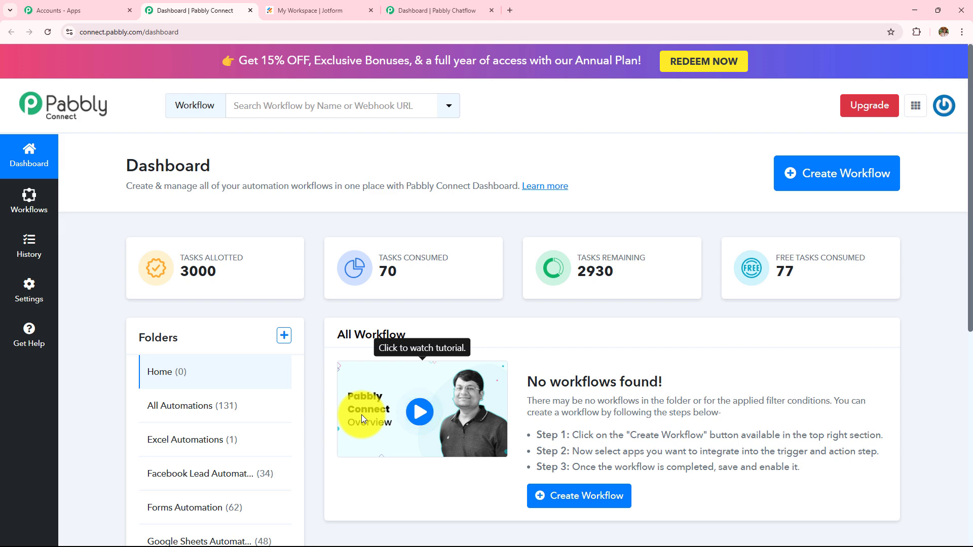
pyautogui.click(284, 336)
pyautogui.tripleClick(335, 240)
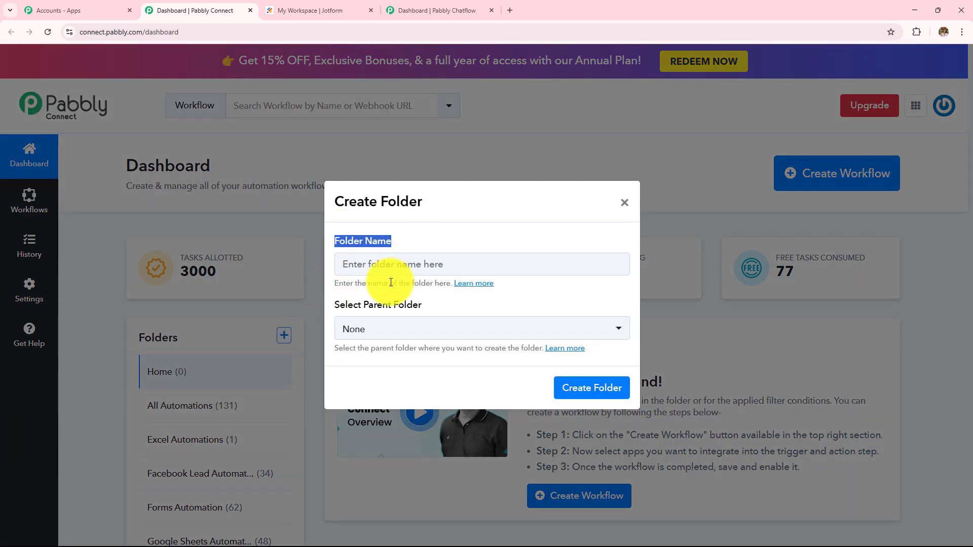
pyautogui.moveTo(339, 303); pyautogui.dragTo(452, 300)
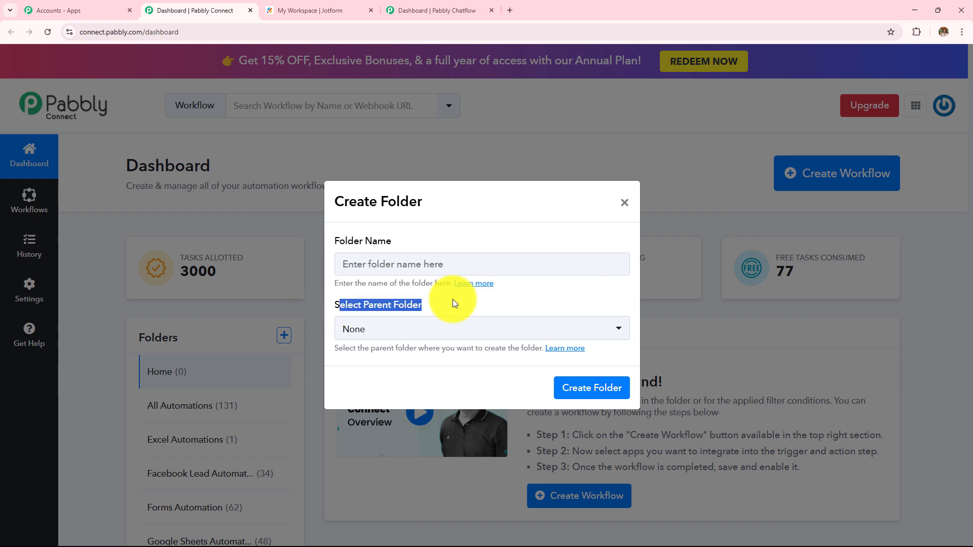
pyautogui.click(624, 203)
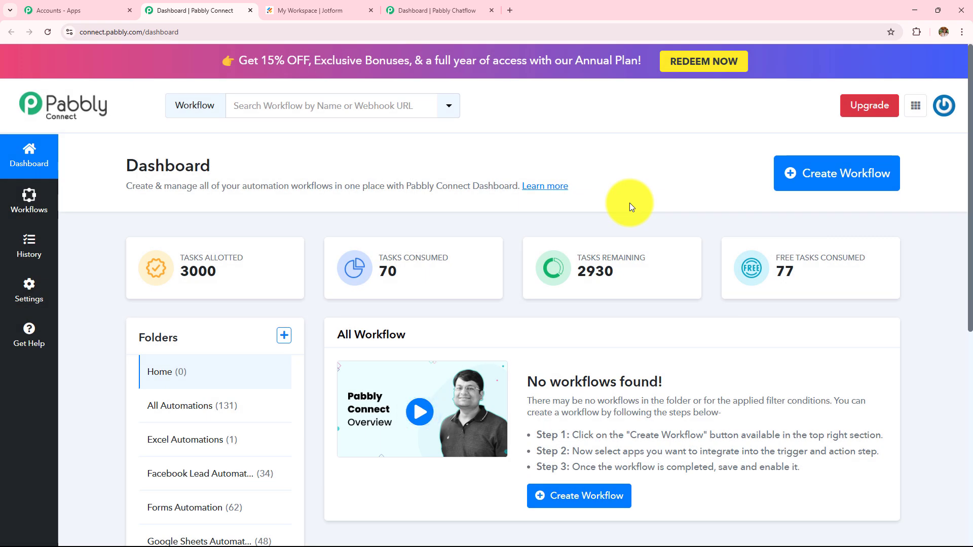
# Create a workflow named "How to Send WhatsApp Message on Jotform Submission using Pabbly Chatflow" in the Pabbly Chatflow folder.
pyautogui.click(857, 181)
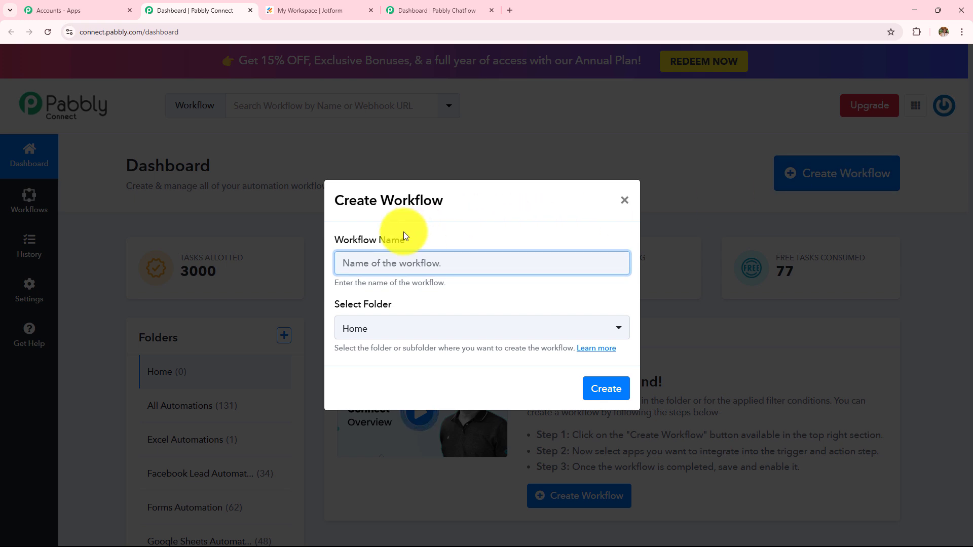
pyautogui.moveTo(335, 242); pyautogui.dragTo(436, 242)
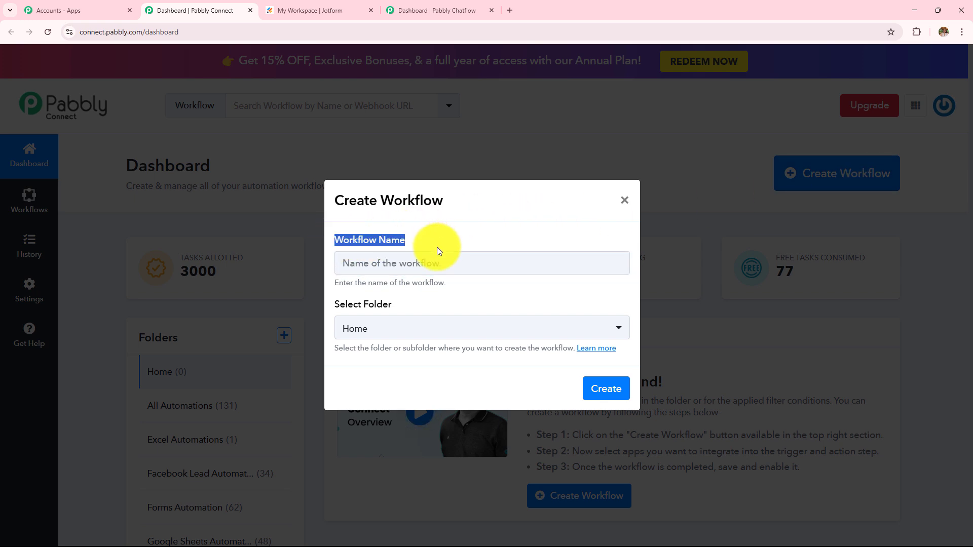
pyautogui.moveTo(336, 306); pyautogui.dragTo(397, 303)
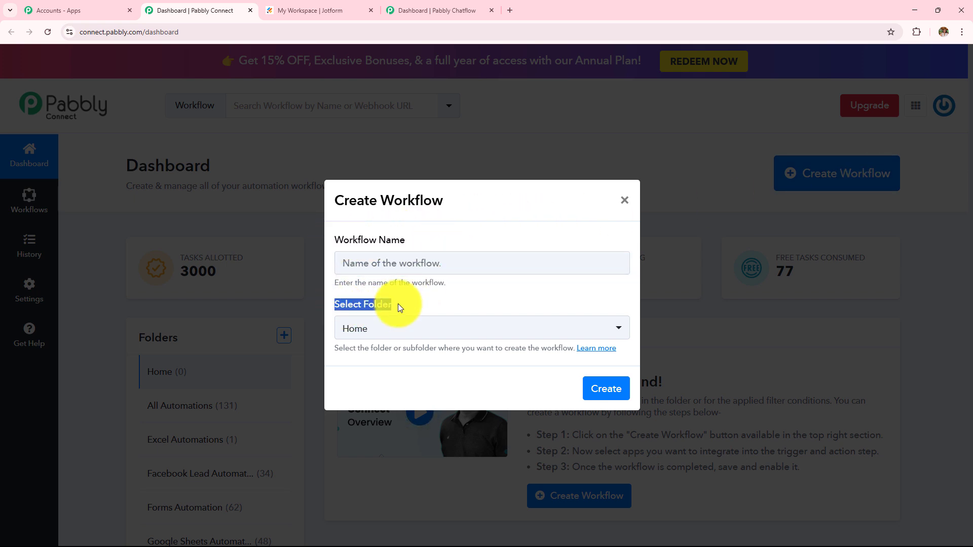
pyautogui.click(481, 268)
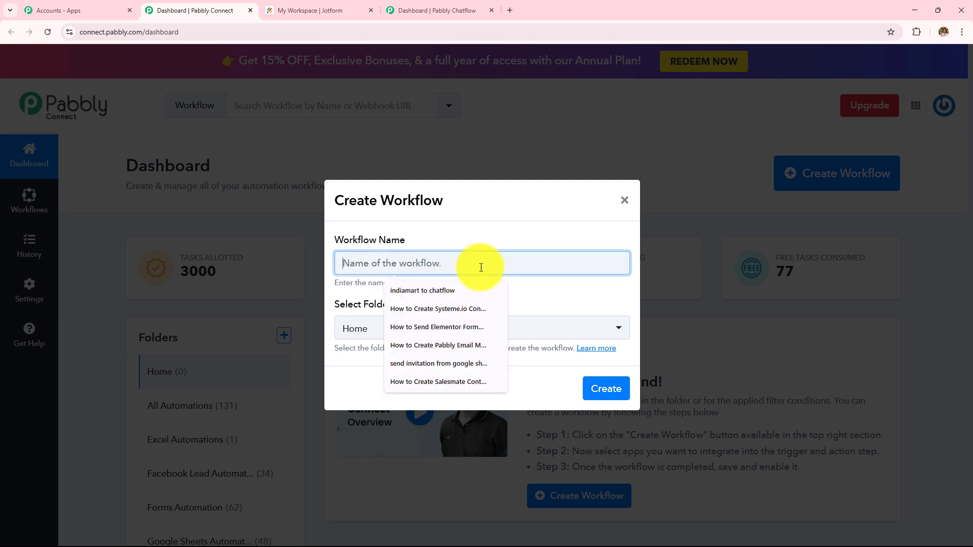
pyautogui.hotkey('ctrl', 'v')
pyautogui.moveTo(481, 268); pyautogui.dragTo(711, 285)
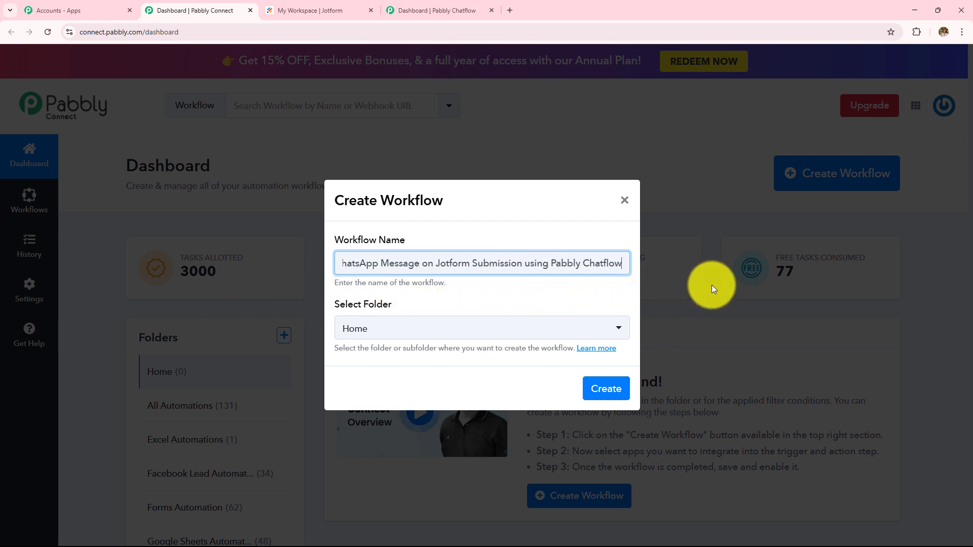
pyautogui.click(382, 330)
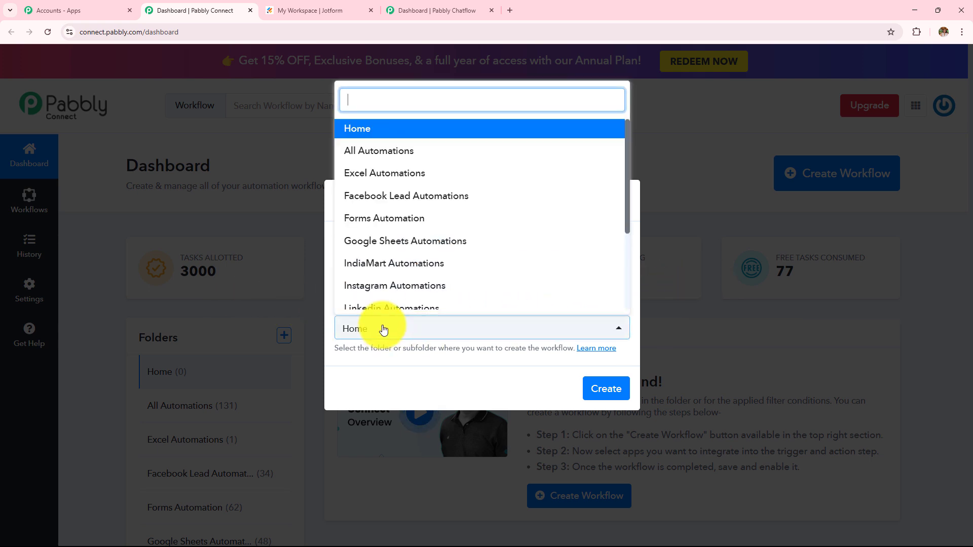
pyautogui.scroll(-3, 408, 266)
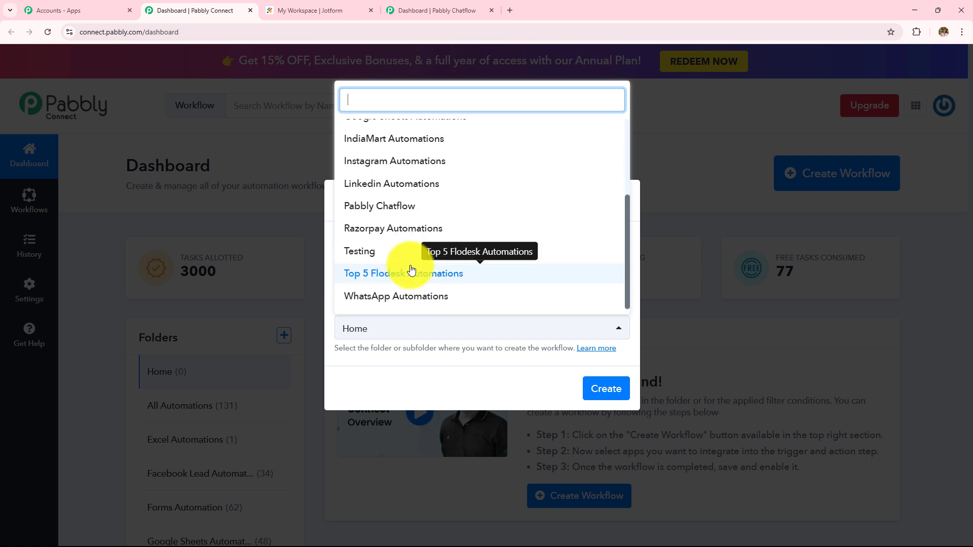
pyautogui.click(404, 207)
pyautogui.click(603, 394)
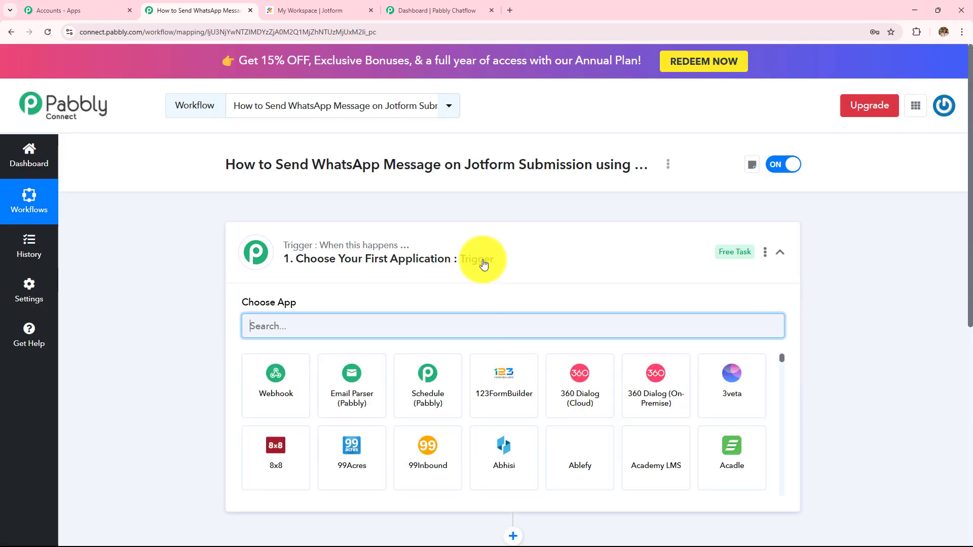
pyautogui.click(482, 260)
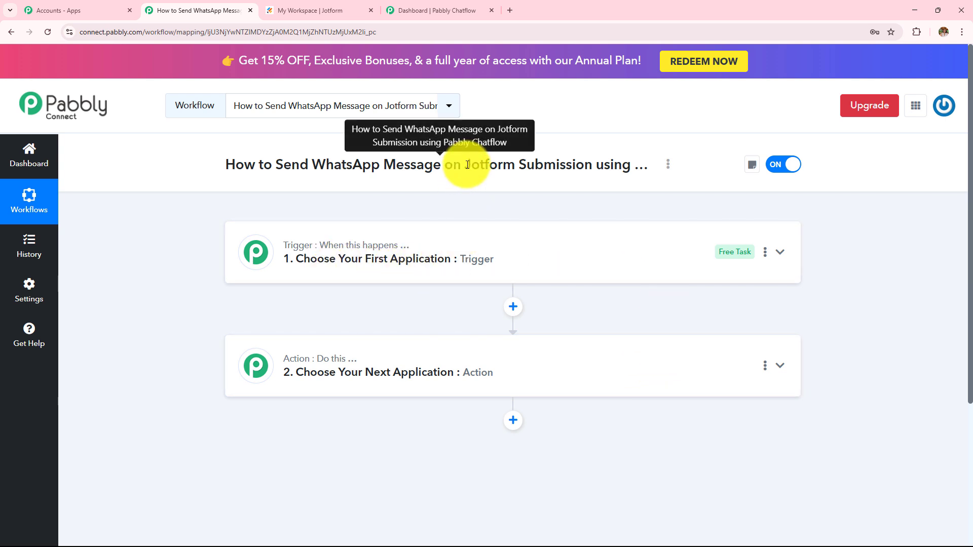
pyautogui.moveTo(464, 166); pyautogui.dragTo(534, 167)
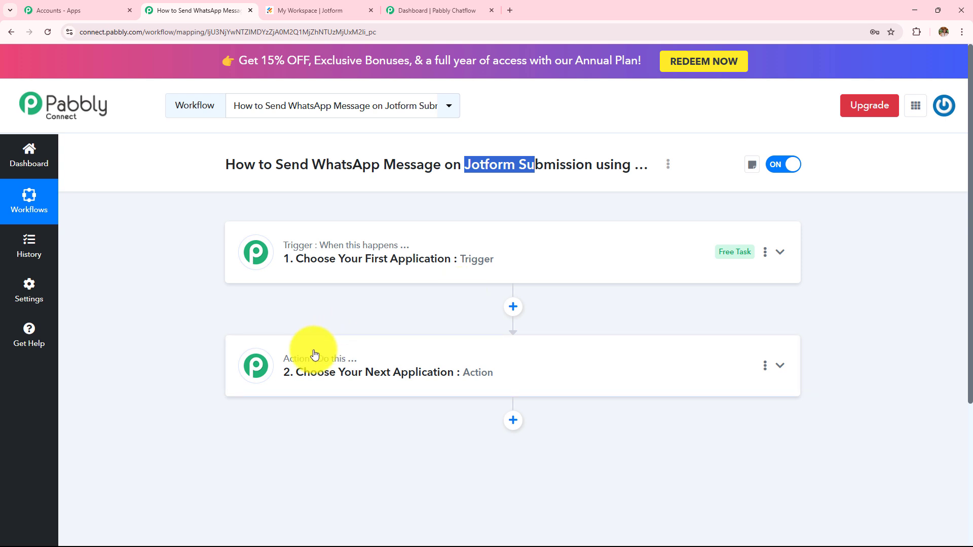
pyautogui.moveTo(274, 165); pyautogui.dragTo(472, 165)
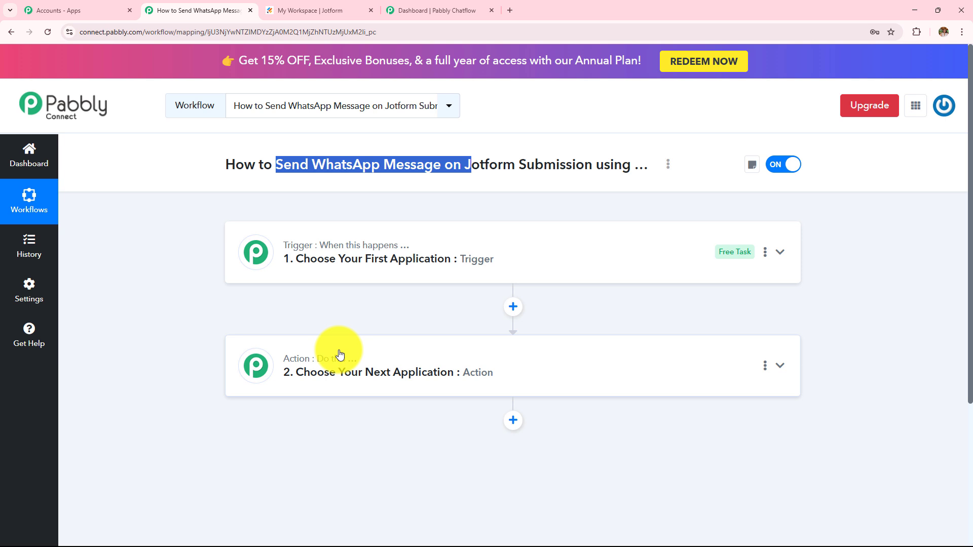
# Set the workflow's trigger application to Jotform with New Response as the trigger event.
pyautogui.click(388, 261)
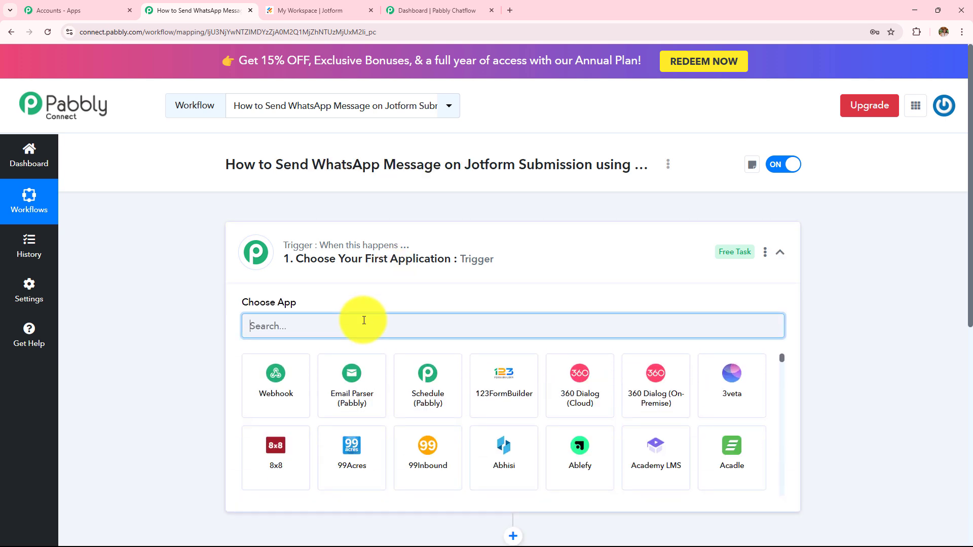
pyautogui.write('Jotf')
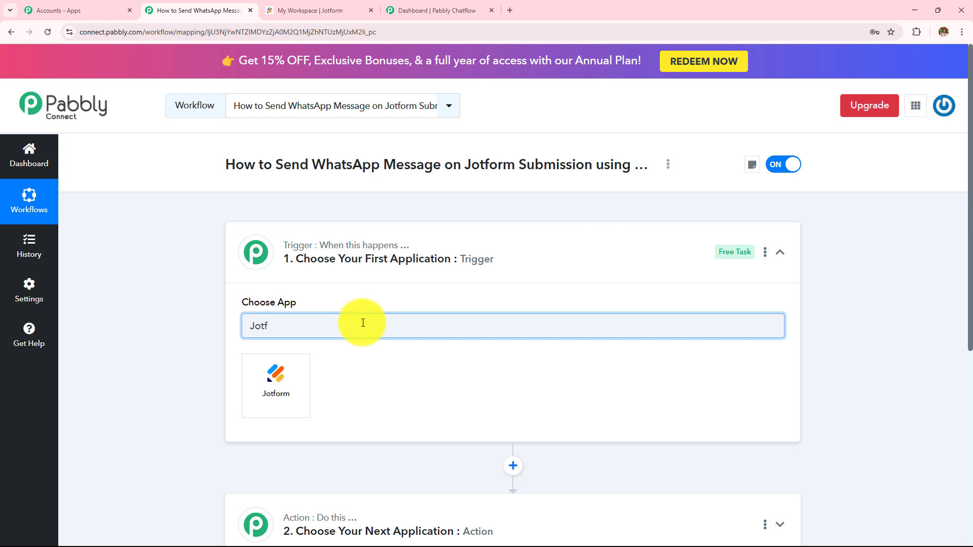
pyautogui.click(291, 388)
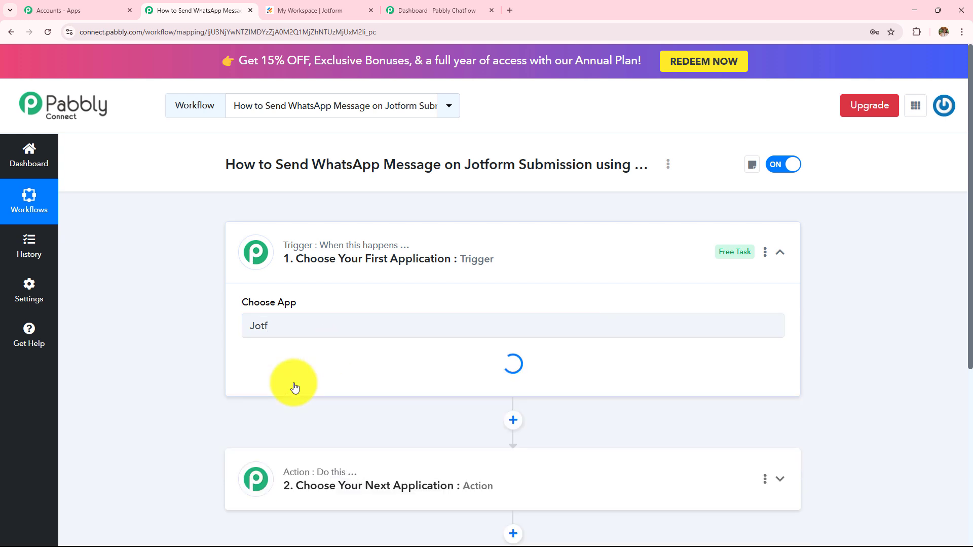
pyautogui.click(321, 446)
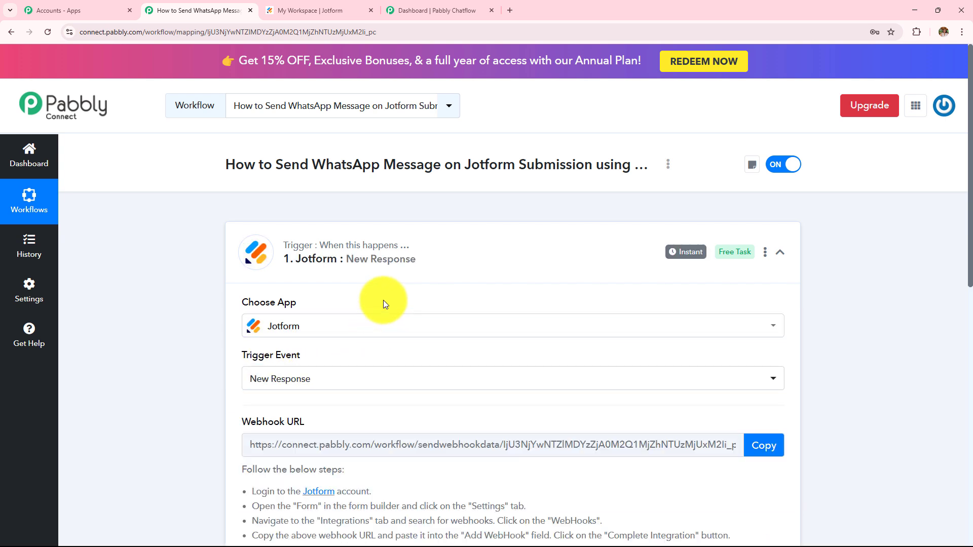
# Read the webhook setup instructions, switch to Jotform and open the Contact Form's settings in the form builder.
pyautogui.scroll(-3, 383, 302)
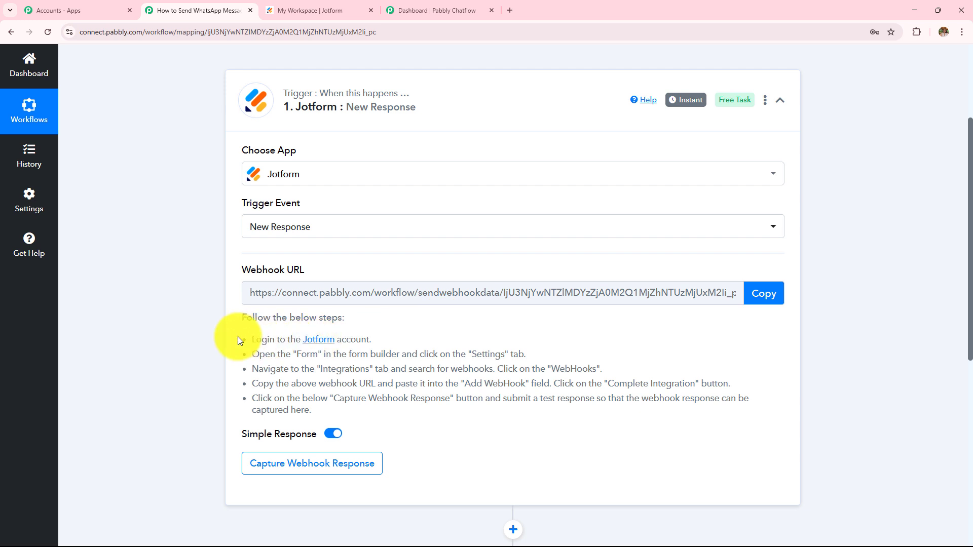
pyautogui.moveTo(239, 337); pyautogui.dragTo(476, 412)
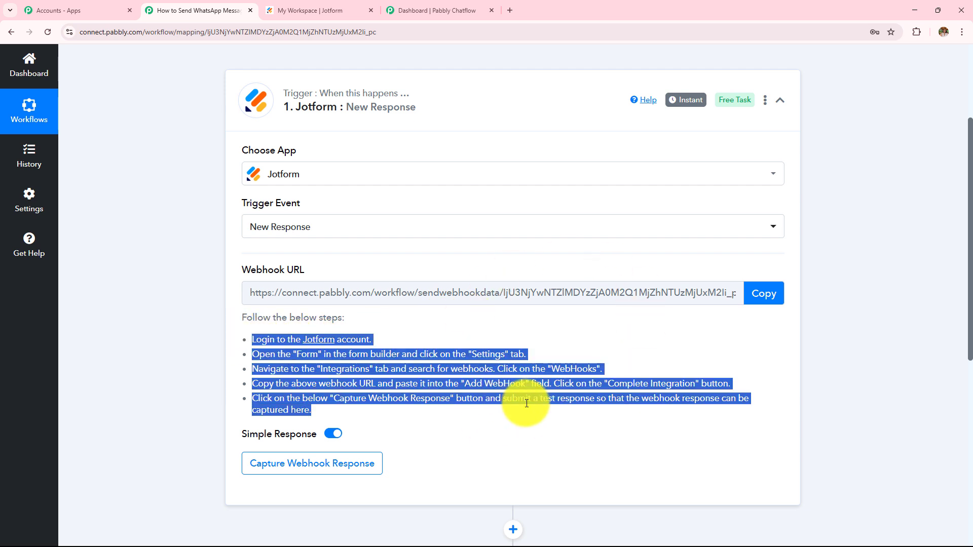
pyautogui.click(312, 10)
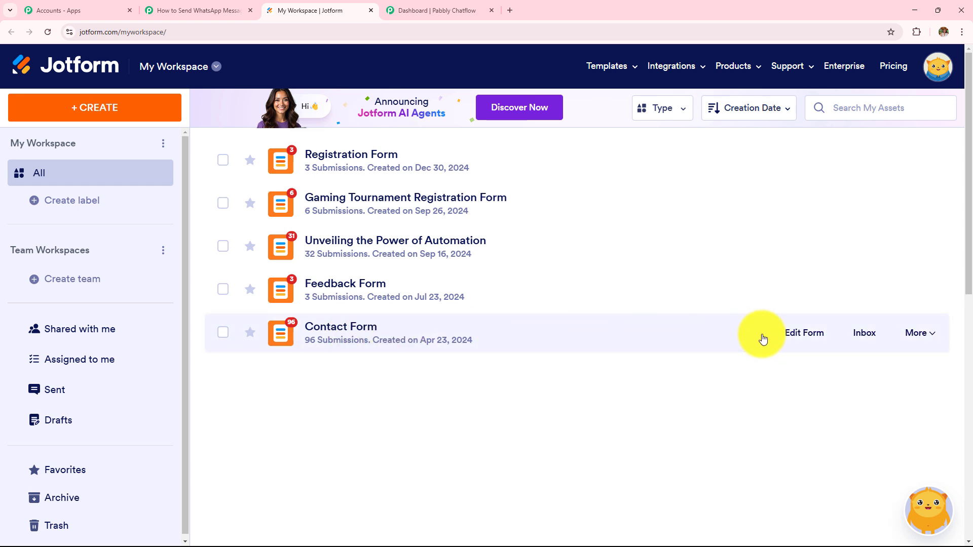
pyautogui.click(791, 335)
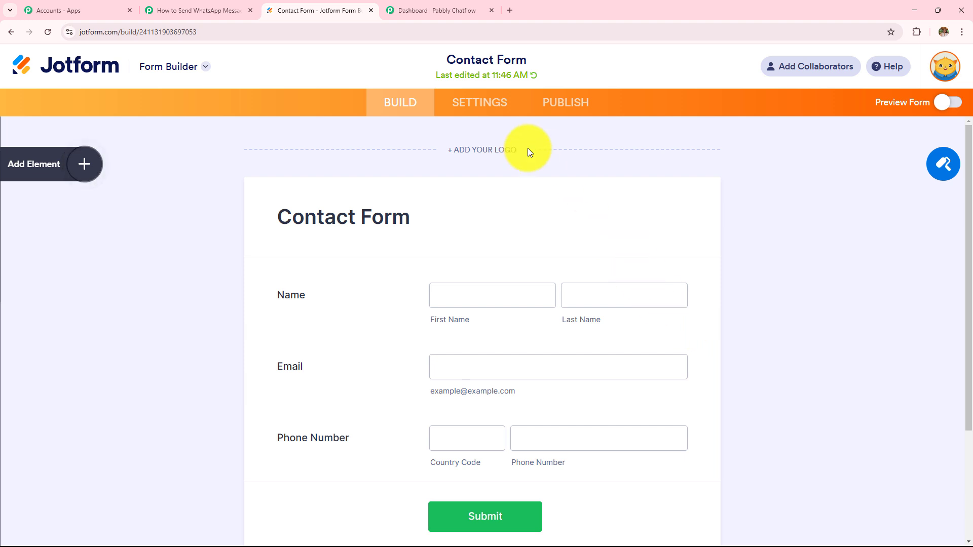
pyautogui.click(479, 104)
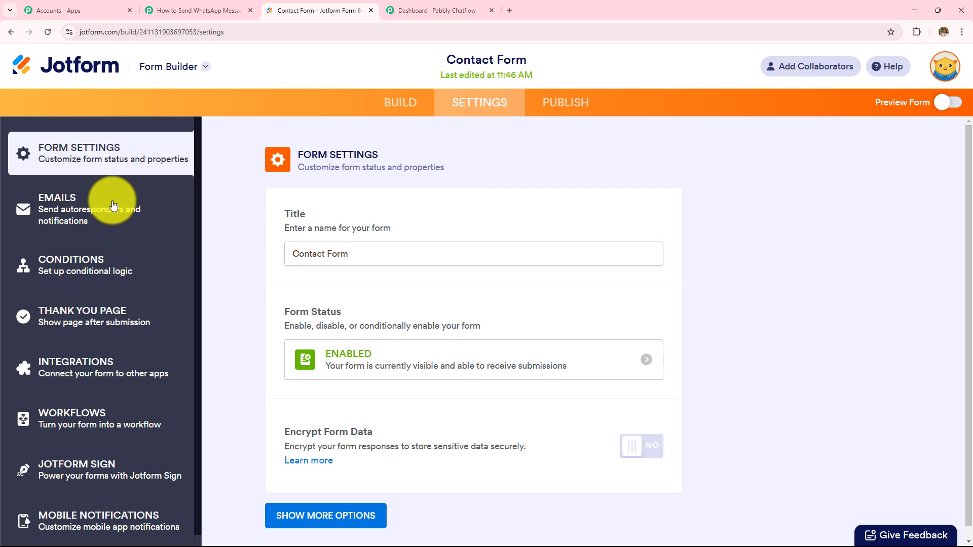
# Open the Contact Form's existing WebHooks integration for editing and clear the webhook URL it contains.
pyautogui.click(118, 374)
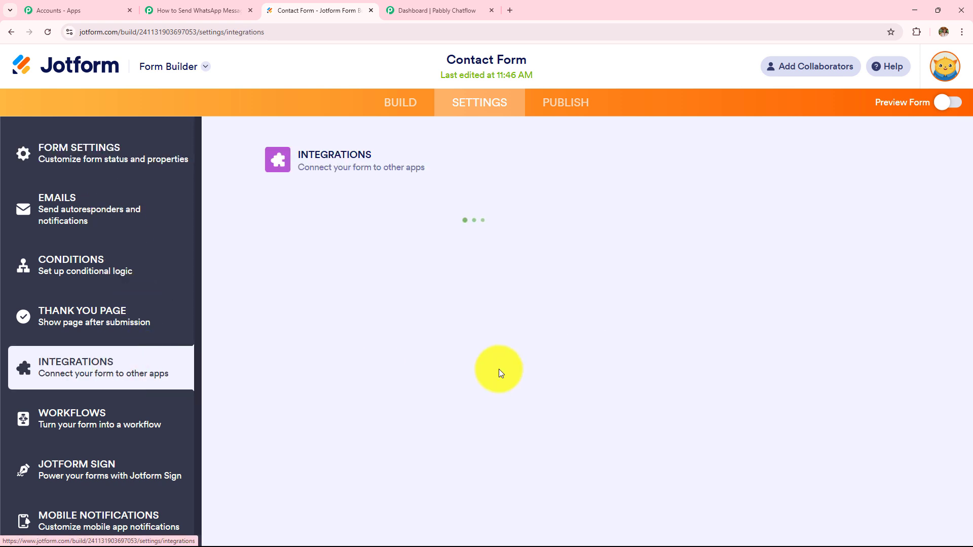
pyautogui.click(343, 290)
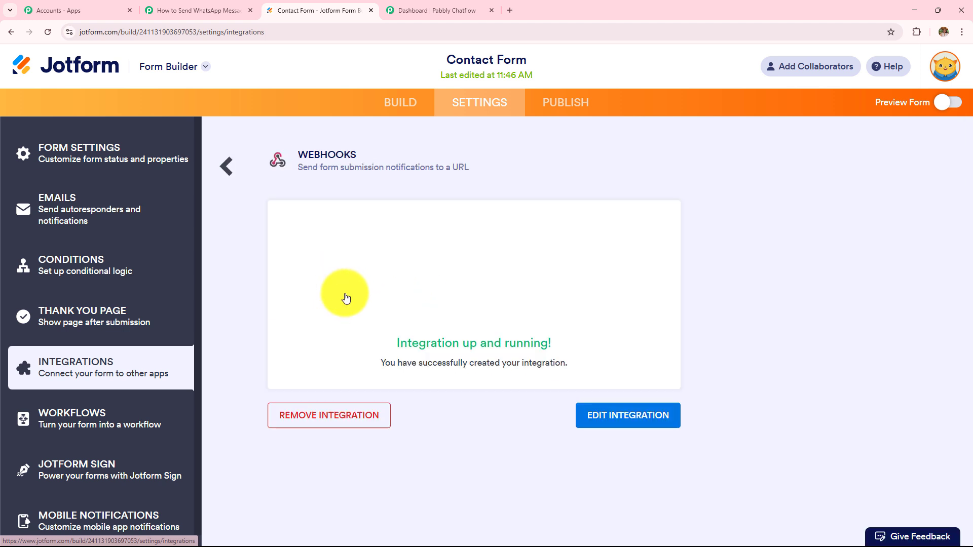
pyautogui.click(634, 419)
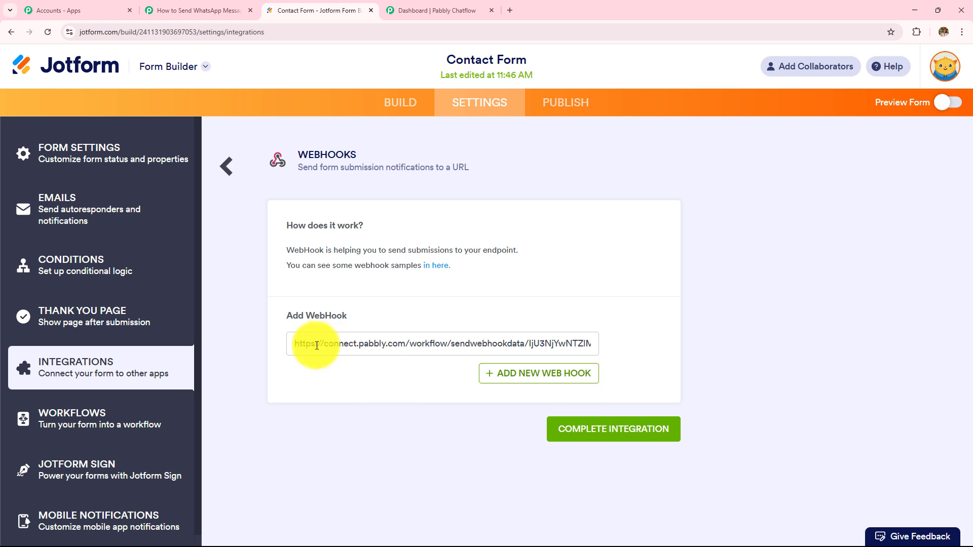
pyautogui.moveTo(298, 343); pyautogui.dragTo(729, 336)
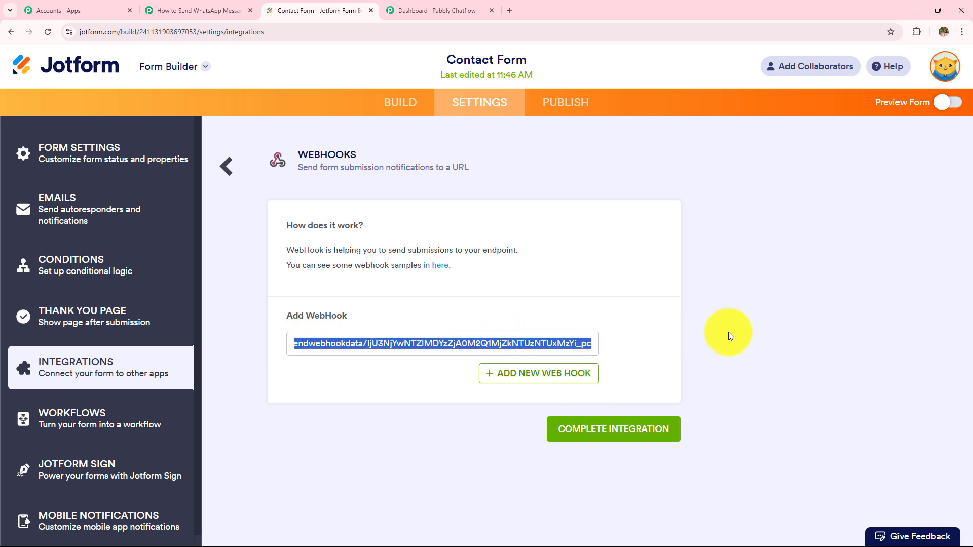
pyautogui.press('BackSpace')
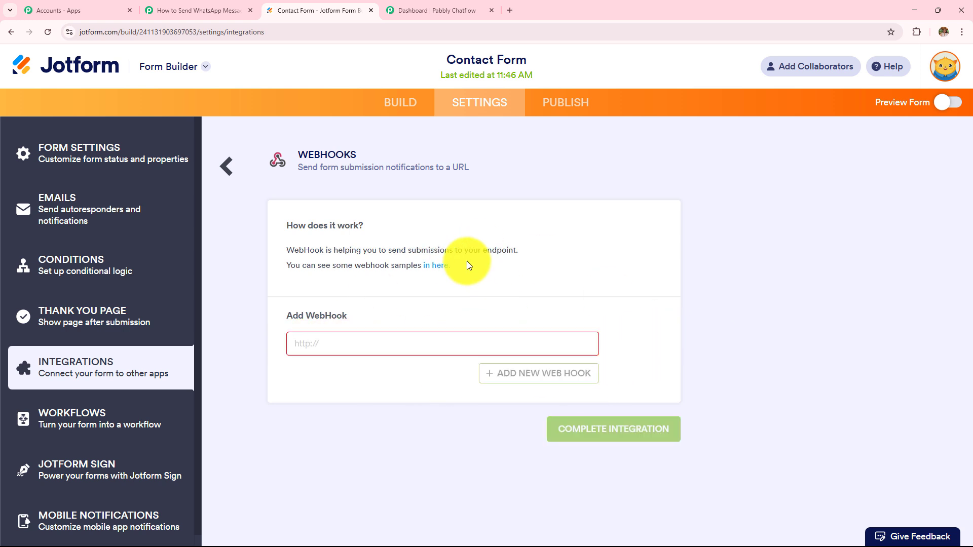
# Copy the Jotform trigger's webhook URL from Pabbly Connect into the form's Add WebHook field and complete the integration.
pyautogui.click(181, 9)
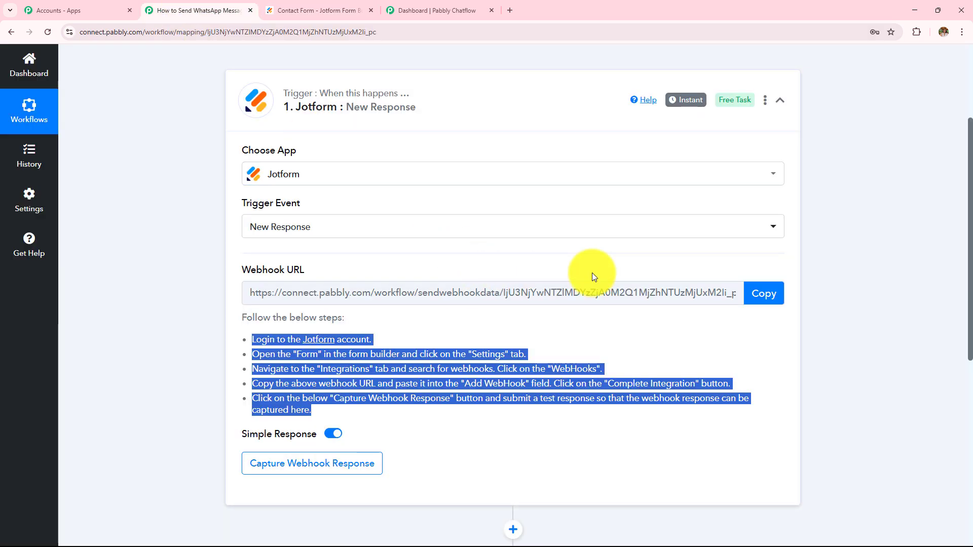
pyautogui.click(768, 294)
pyautogui.click(314, 10)
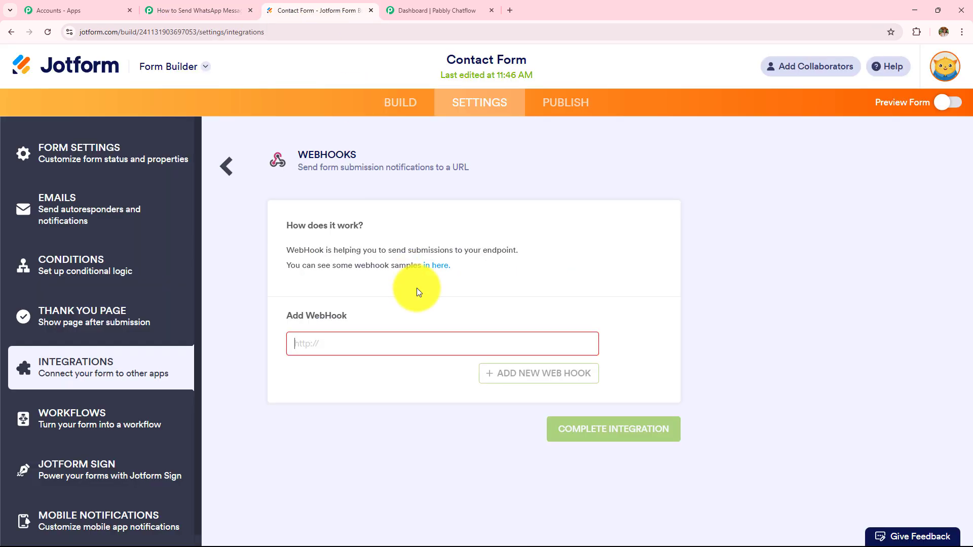
pyautogui.click(391, 346)
pyautogui.hotkey('ctrl', 'v')
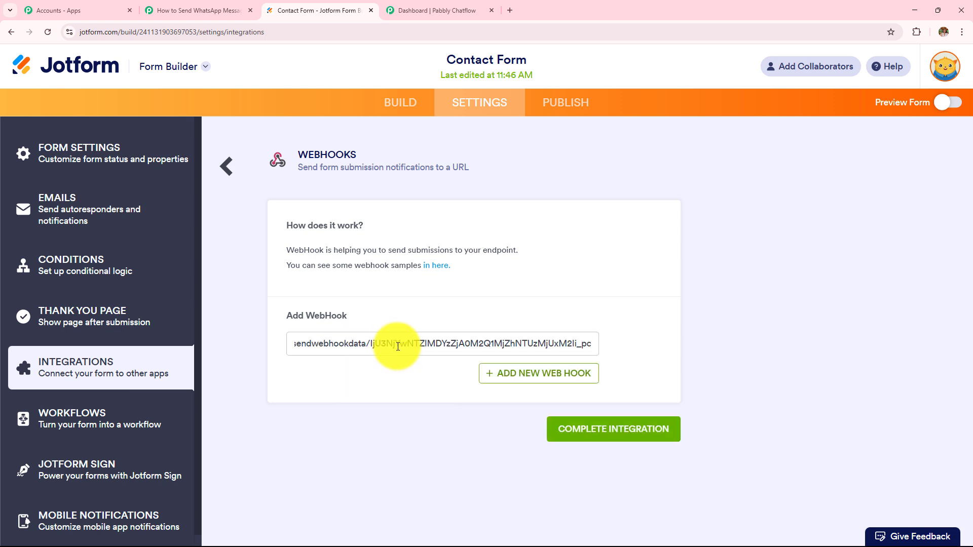
pyautogui.click(588, 434)
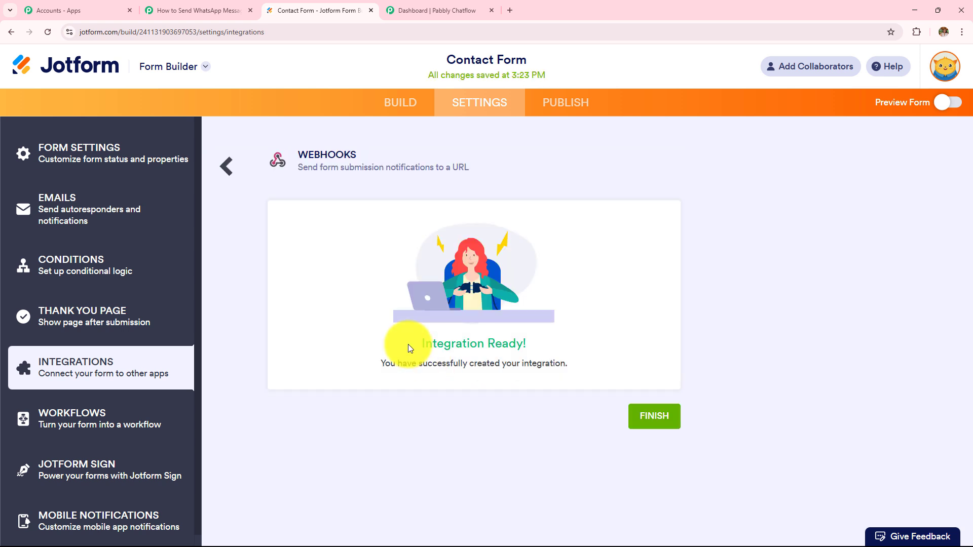
pyautogui.moveTo(411, 342); pyautogui.dragTo(594, 368)
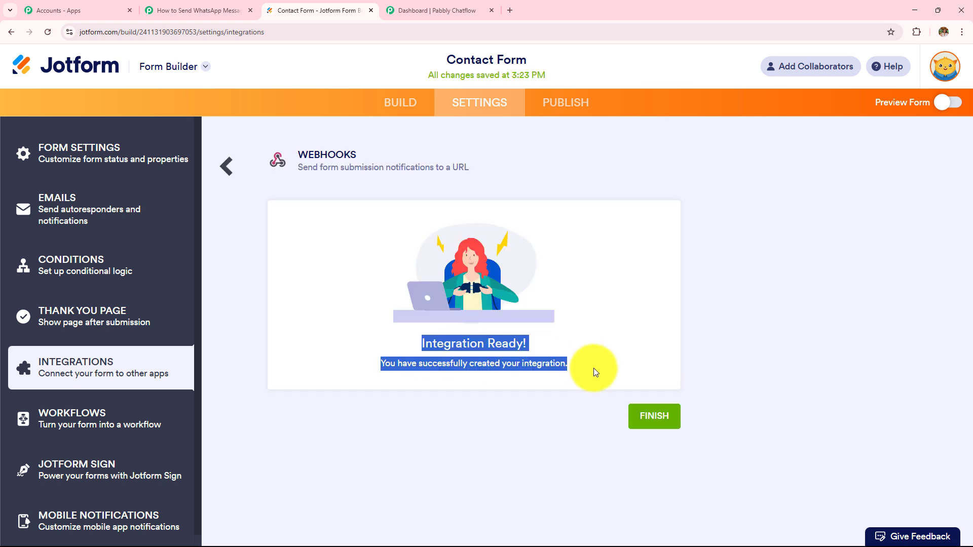
# Switch to Pabbly Connect, start capturing the Jotform trigger's webhook response and review the test submission note and trigger setup.
pyautogui.click(182, 11)
pyautogui.scroll(-3, 420, 202)
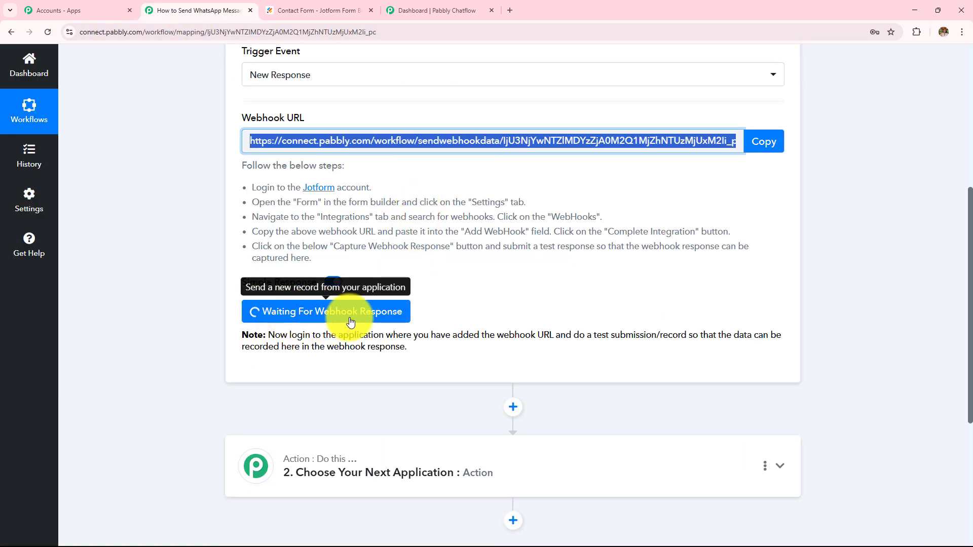
pyautogui.moveTo(264, 335); pyautogui.dragTo(475, 381)
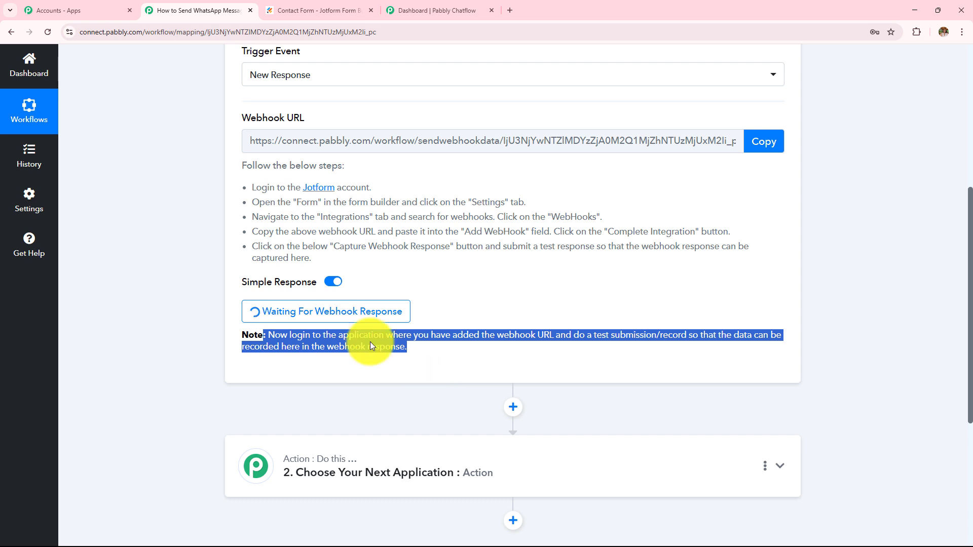
pyautogui.click(315, 9)
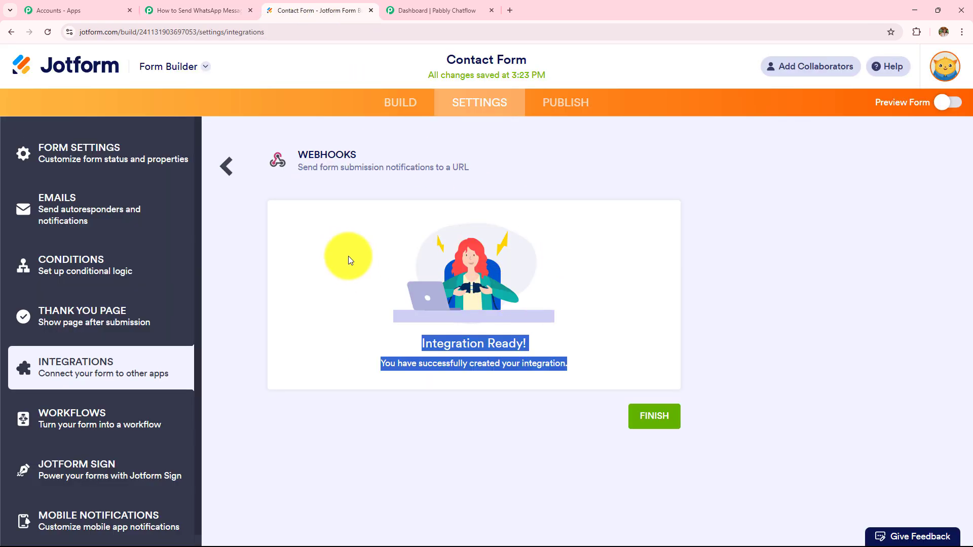
pyautogui.click(193, 10)
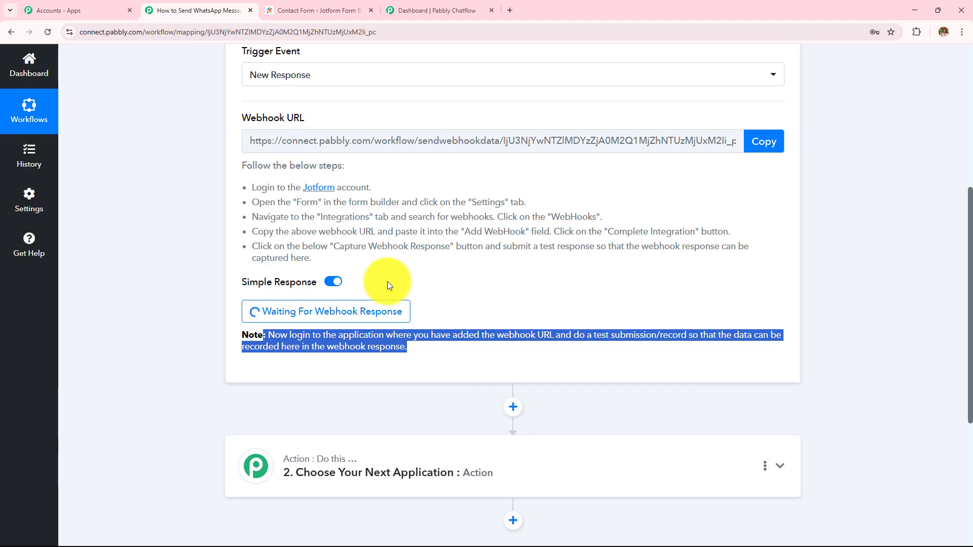
pyautogui.scroll(3, 431, 339)
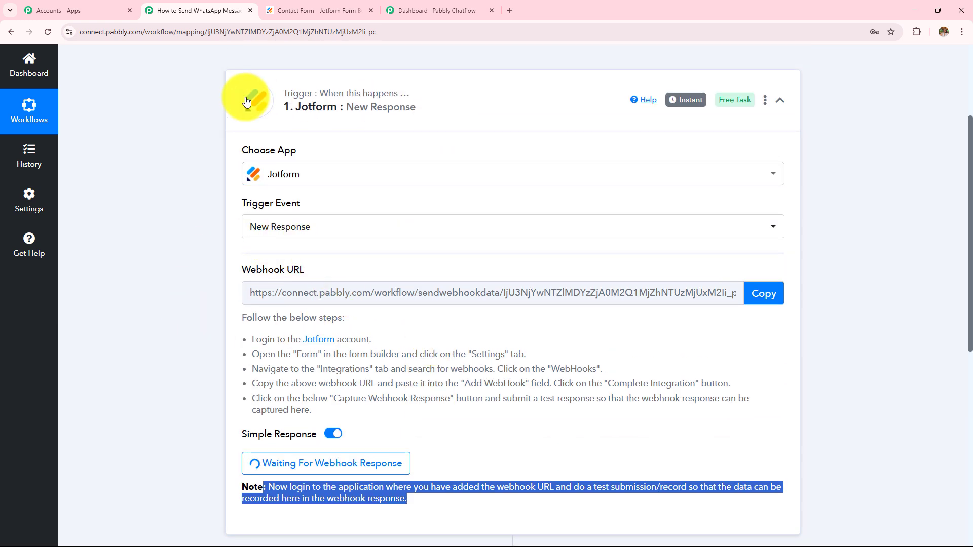
pyautogui.scroll(-1, 501, 239)
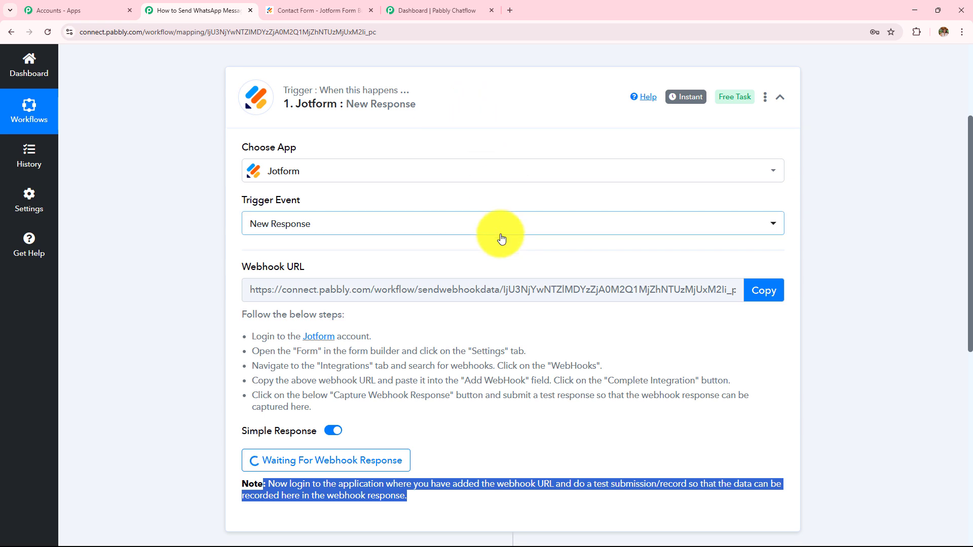
pyautogui.scroll(-1, 501, 238)
# Copy the Contact Form's direct share link from Jotform's publishing options and open it in a new browser tab.
pyautogui.click(327, 7)
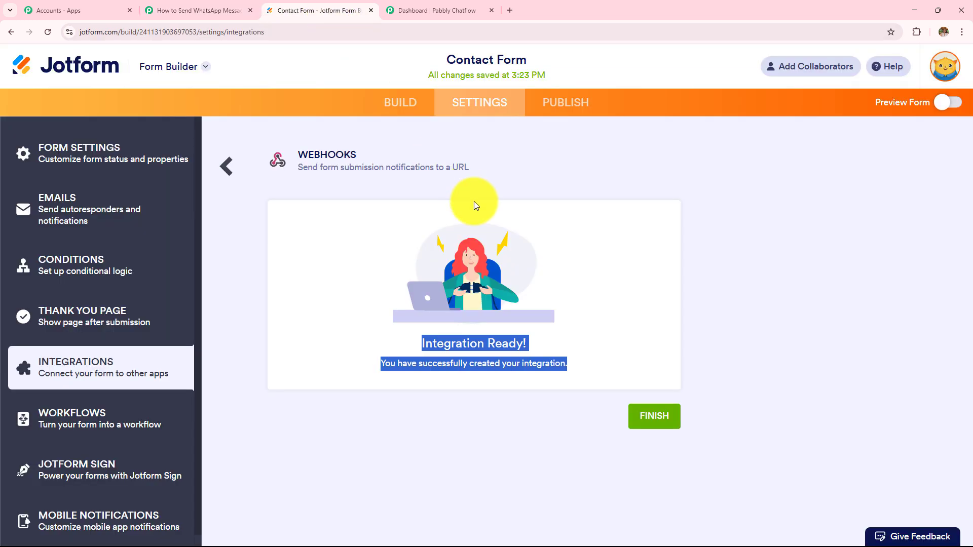
pyautogui.click(557, 107)
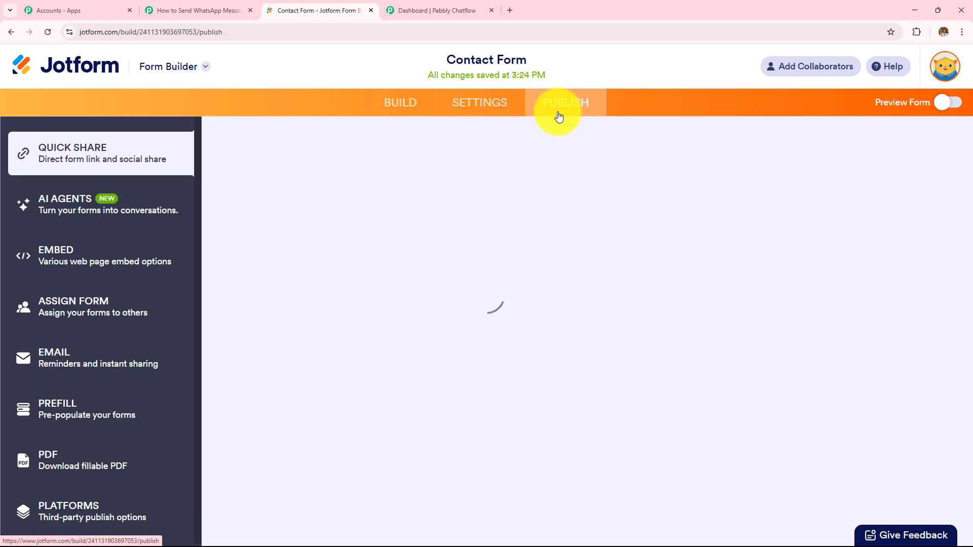
pyautogui.click(530, 268)
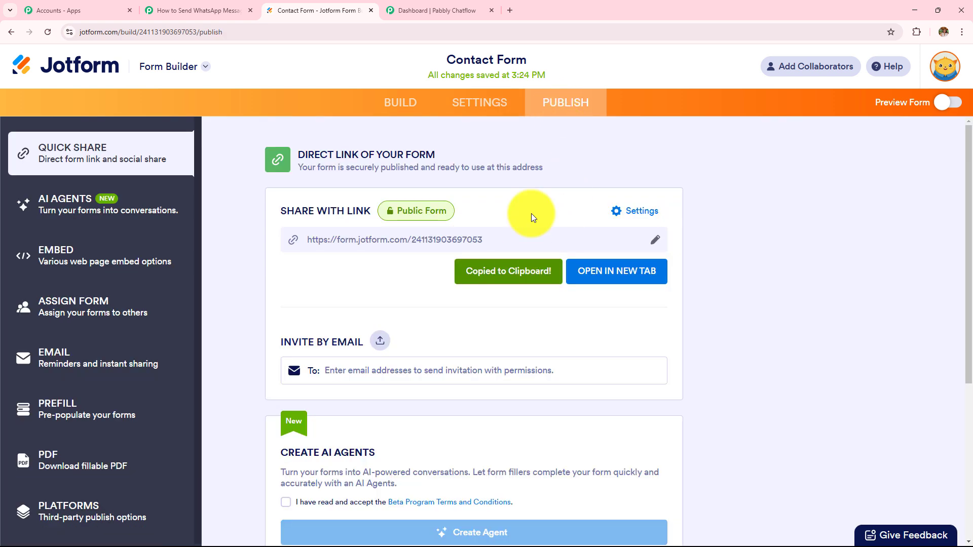
pyautogui.click(511, 10)
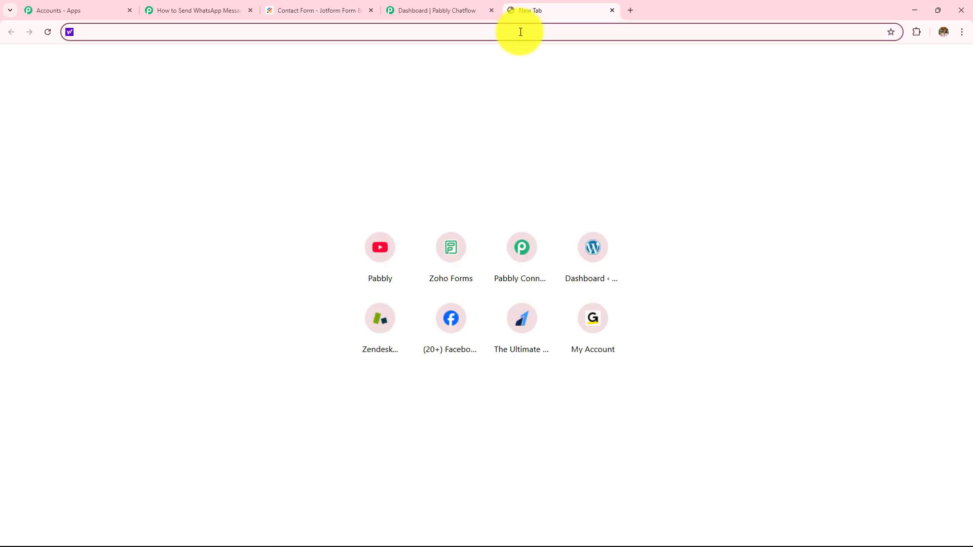
pyautogui.hotkey('ctrl', 'v')
pyautogui.press('Return')
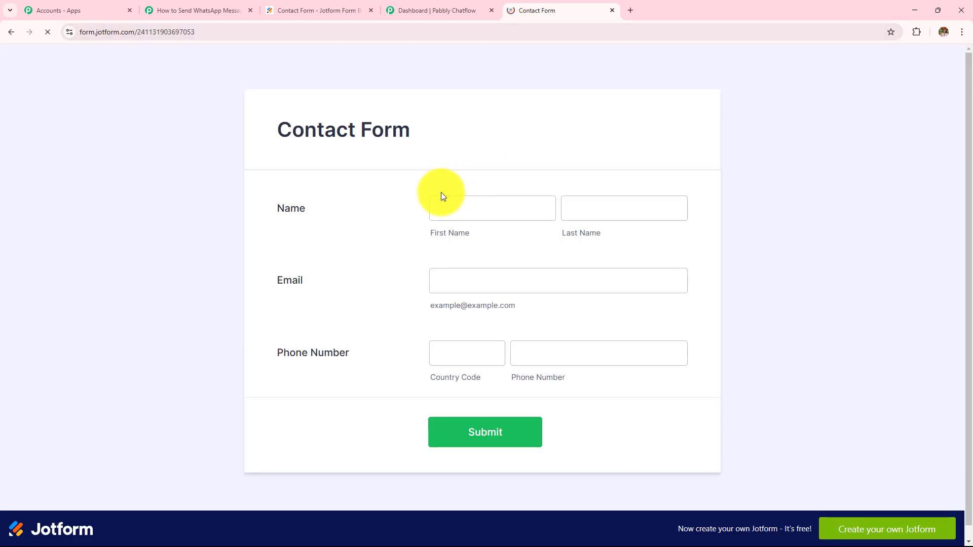
# Fill in the Contact Form with a test contact's first and last name, e-mail and phone number, and submit it.
pyautogui.click(541, 292)
pyautogui.click(549, 338)
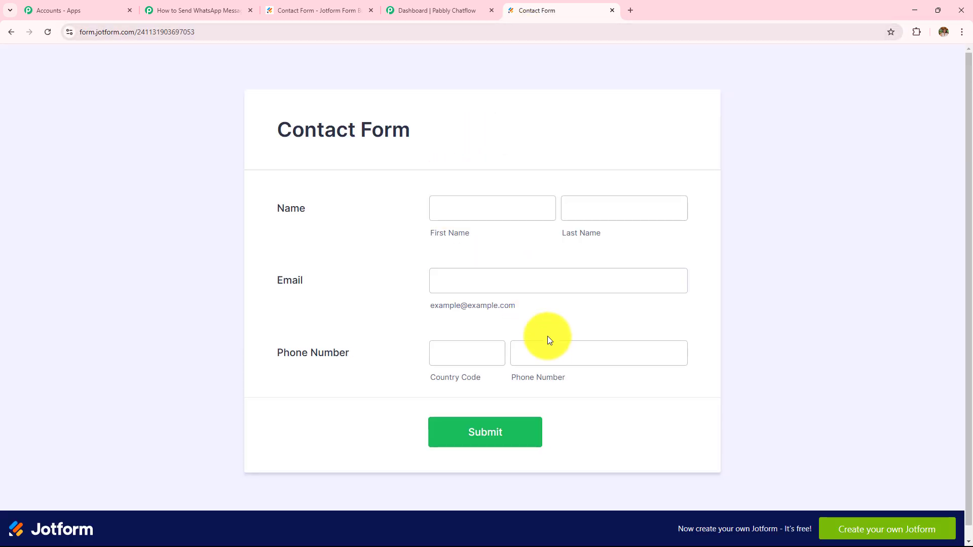
pyautogui.click(485, 202)
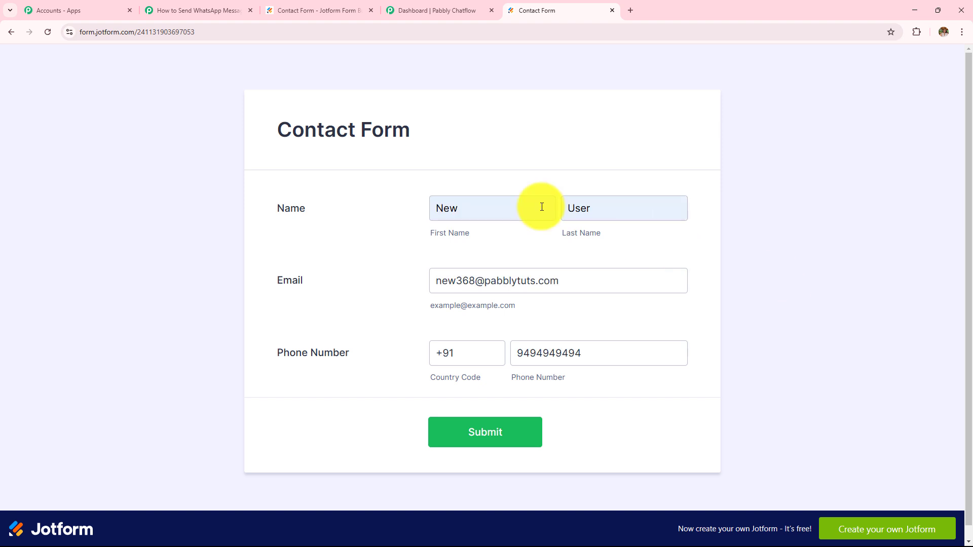
pyautogui.click(486, 207)
pyautogui.click(591, 207)
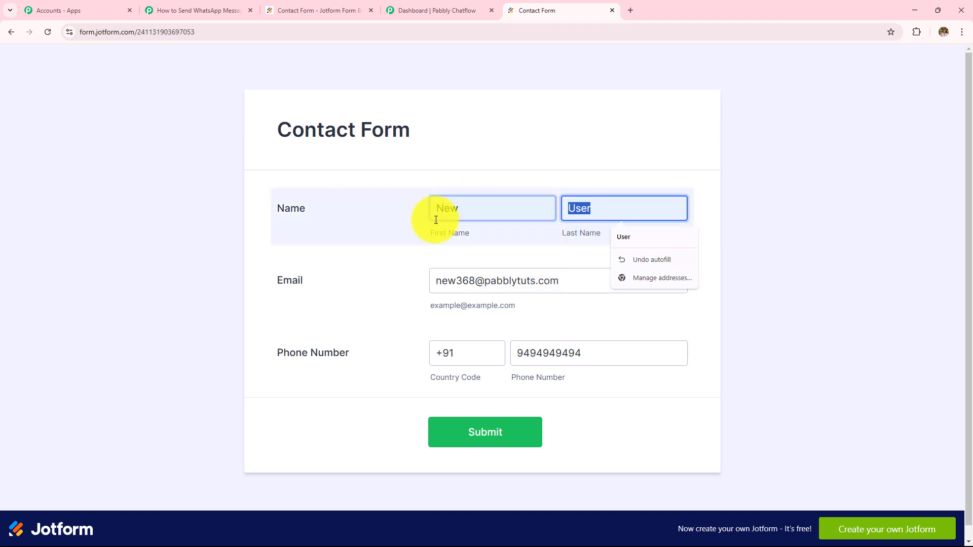
pyautogui.click(467, 282)
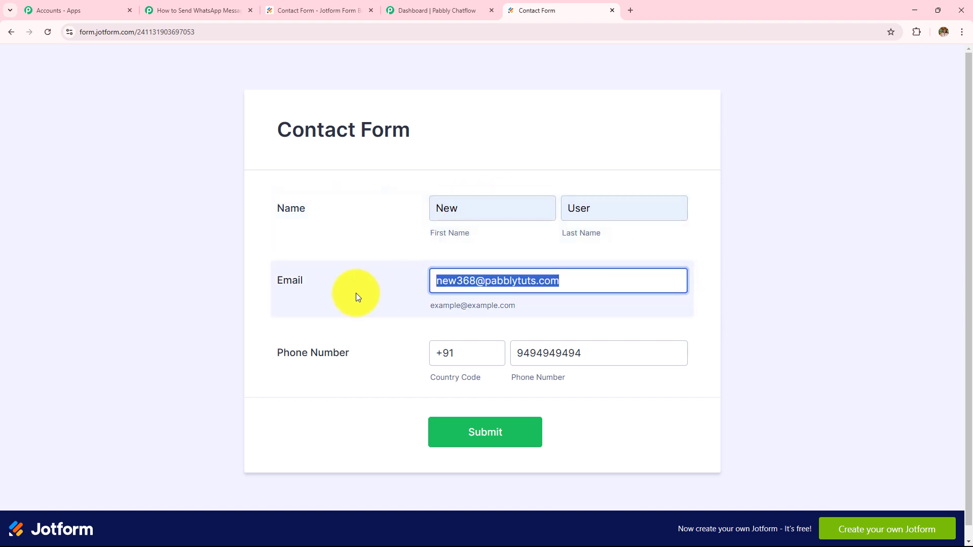
pyautogui.click(623, 348)
pyautogui.click(495, 440)
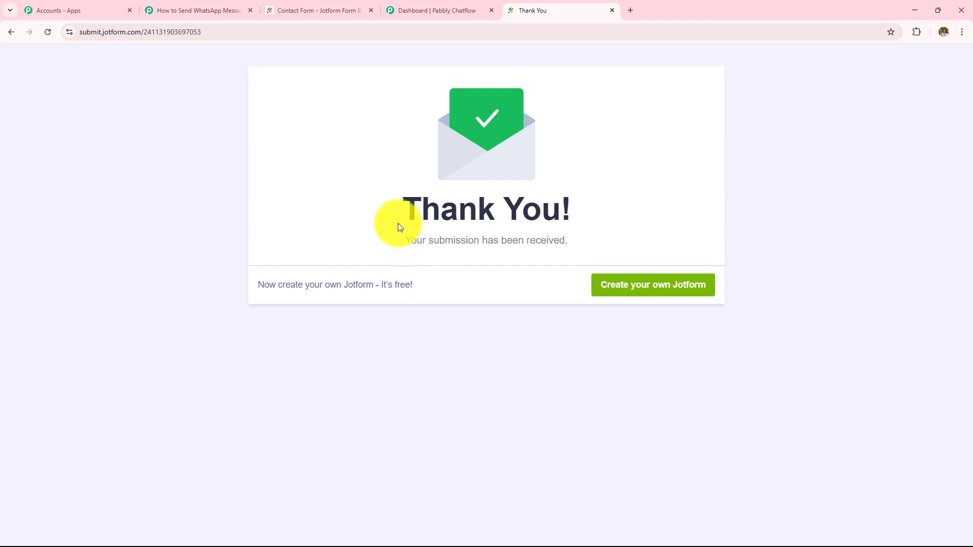
pyautogui.moveTo(398, 227); pyautogui.dragTo(652, 243)
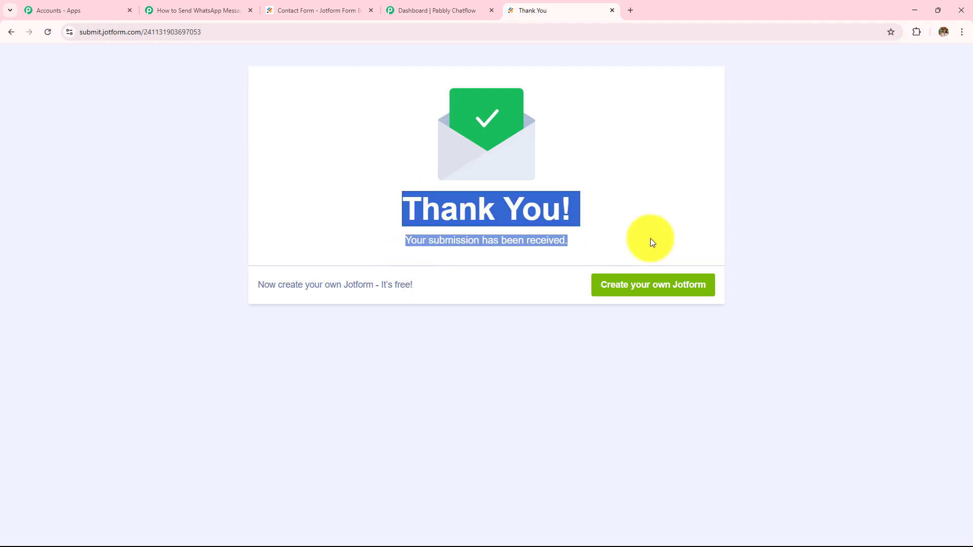
# Examine the captured webhook response in Pabbly Connect, checking the name, e-mail and phone number fields against the test submission.
pyautogui.click(187, 9)
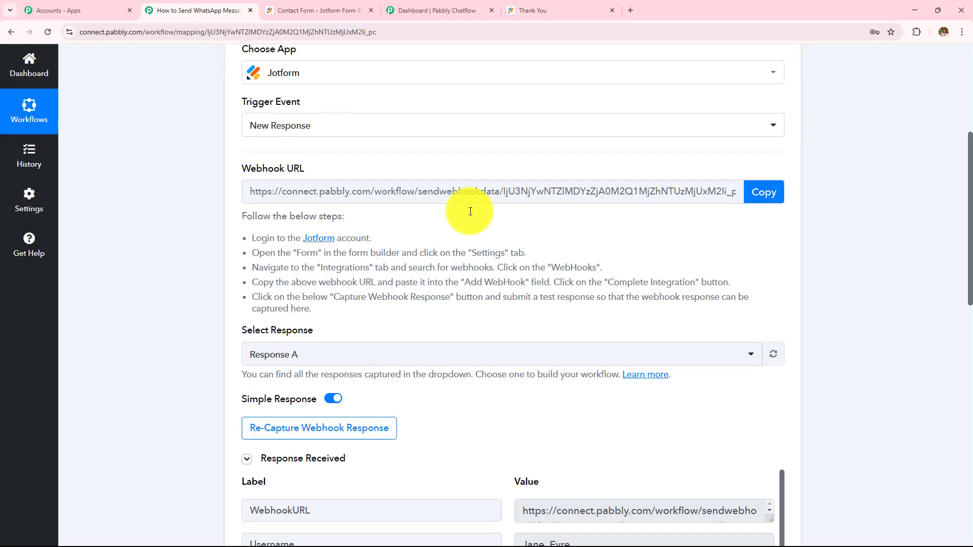
pyautogui.scroll(-2, 504, 227)
pyautogui.scroll(-4, 503, 227)
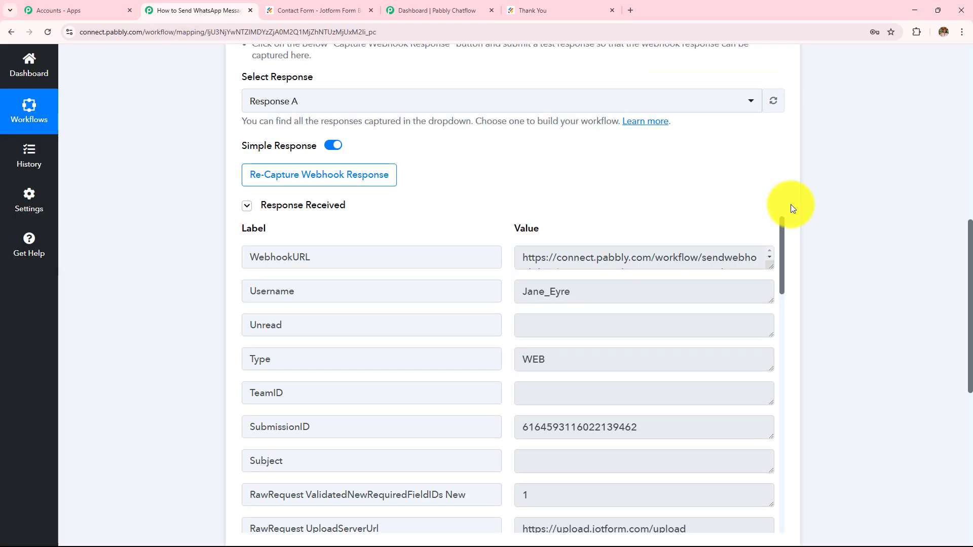
pyautogui.scroll(-3, 832, 206)
pyautogui.scroll(-6, 542, 260)
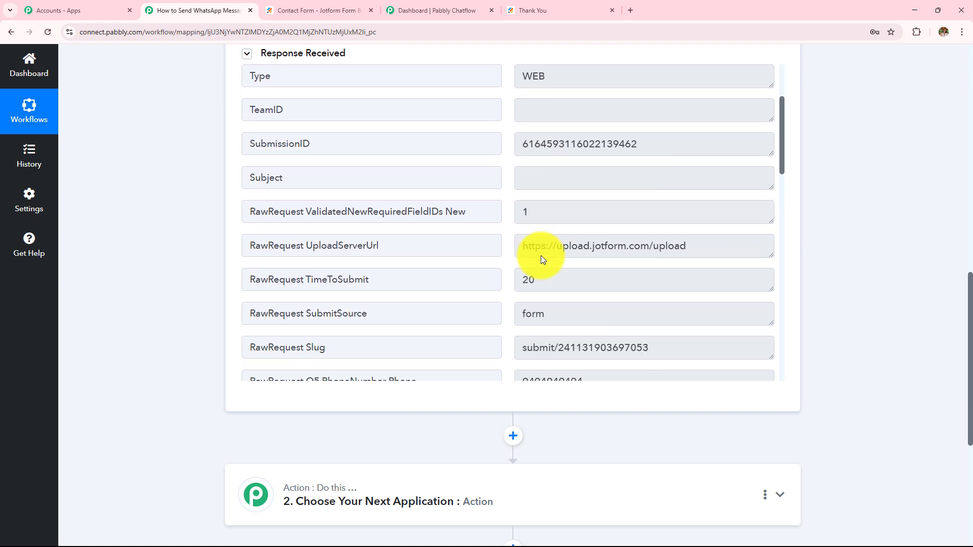
pyautogui.scroll(-2, 541, 256)
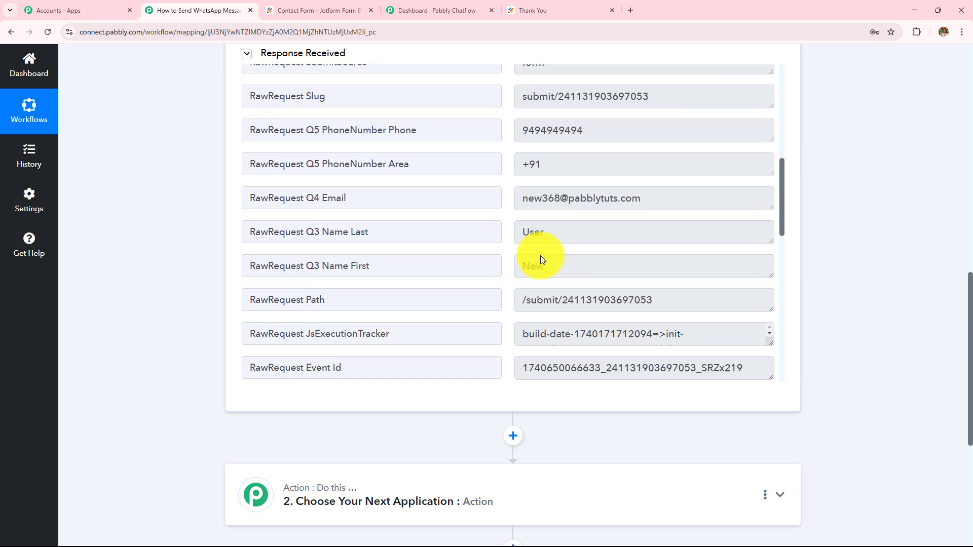
pyautogui.scroll(1, 540, 255)
pyautogui.moveTo(558, 291); pyautogui.dragTo(515, 254)
pyautogui.moveTo(642, 224); pyautogui.dragTo(440, 222)
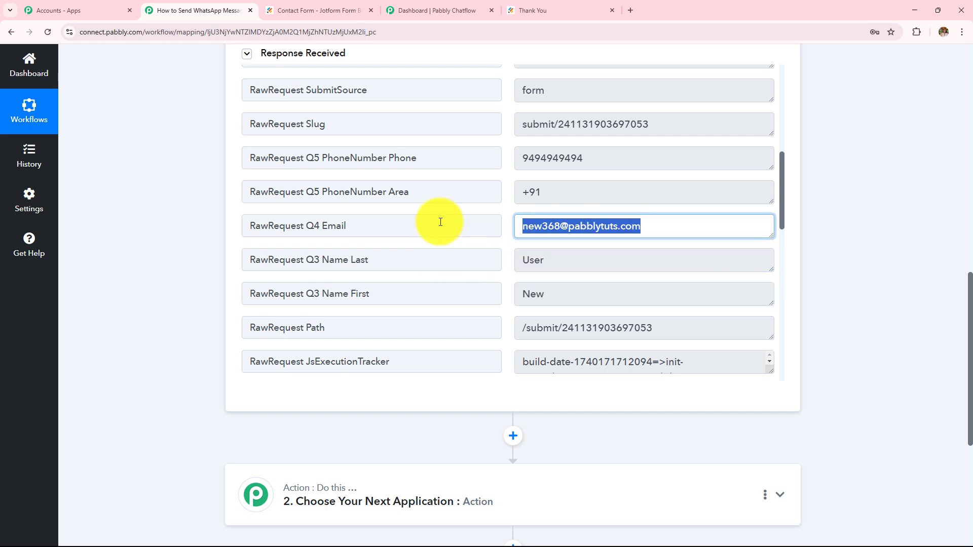
pyautogui.moveTo(619, 156); pyautogui.dragTo(327, 189)
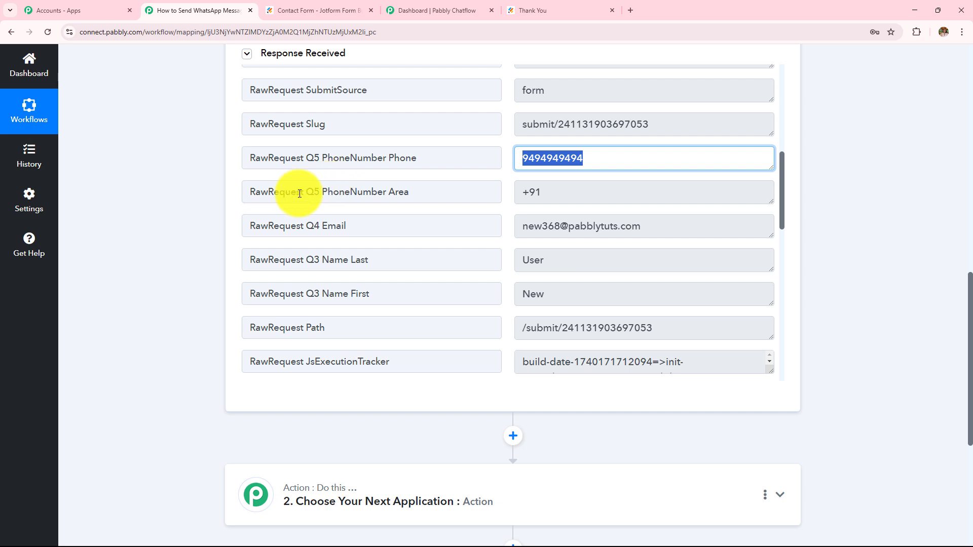
pyautogui.click(552, 7)
pyautogui.click(172, 10)
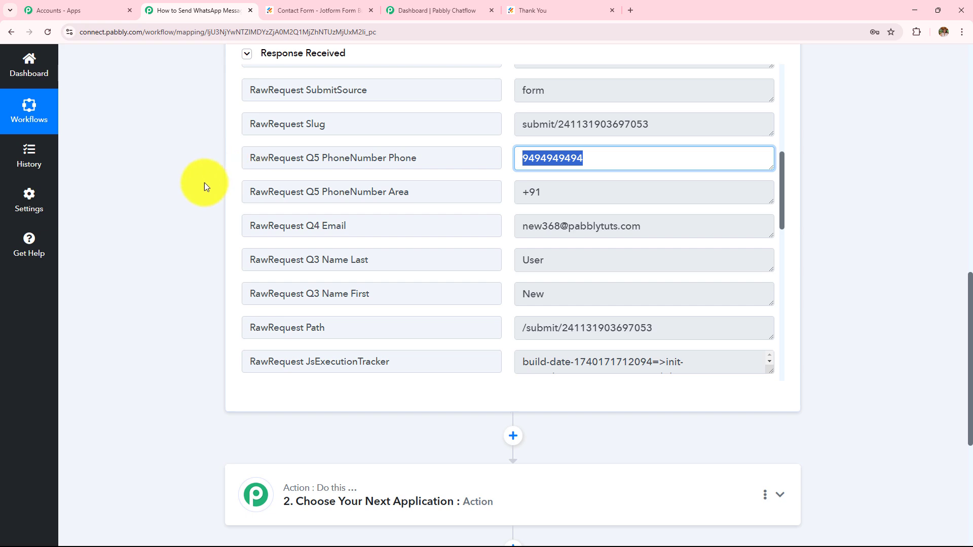
pyautogui.scroll(8, 201, 182)
pyautogui.scroll(4, 202, 186)
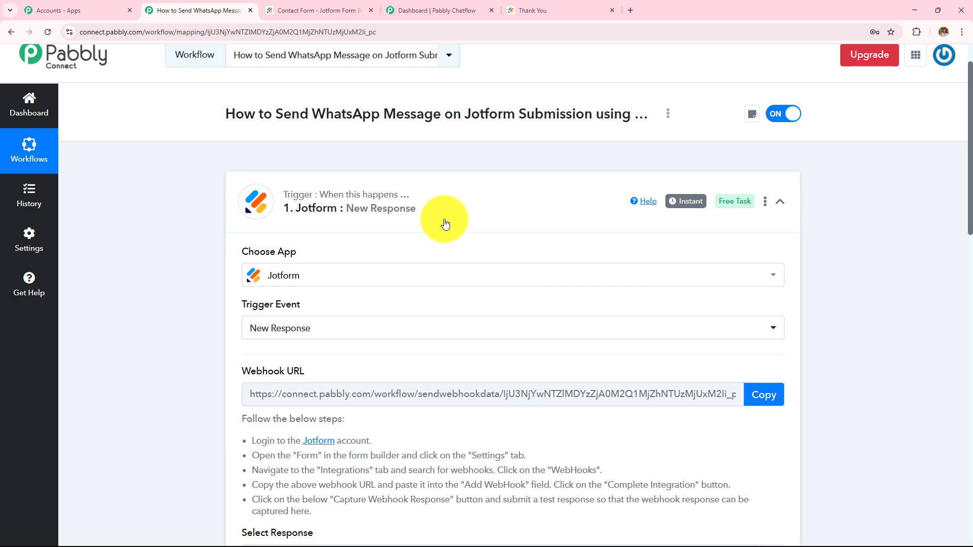
# Set the workflow's action step to the Pabbly Chatflow app with the Send Template Message event.
pyautogui.moveTo(283, 114); pyautogui.dragTo(493, 120)
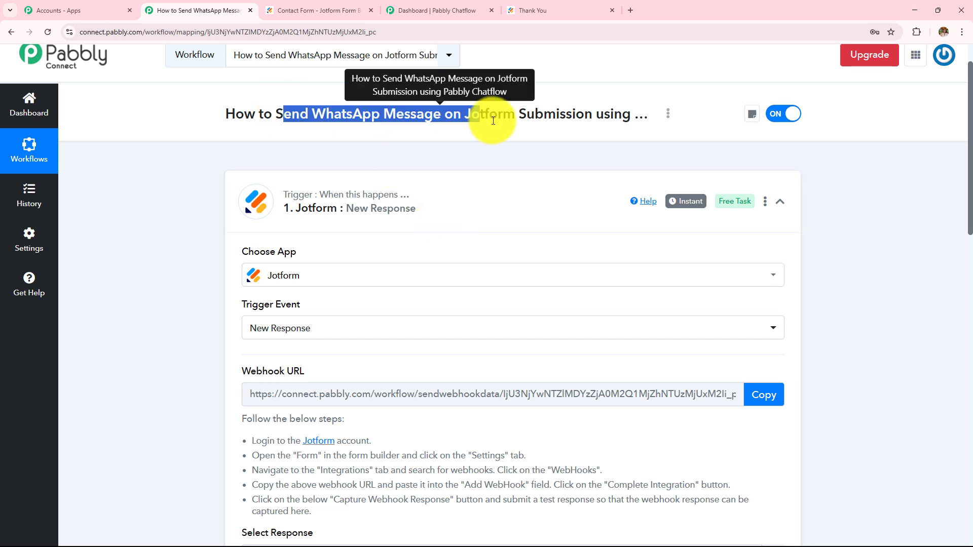
pyautogui.scroll(-14, 144, 216)
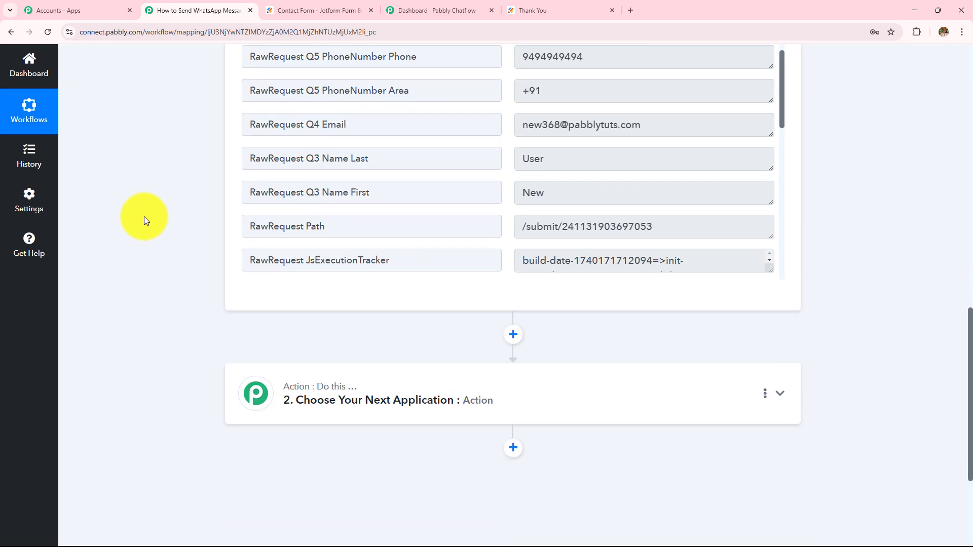
pyautogui.scroll(-3, 144, 217)
pyautogui.click(543, 203)
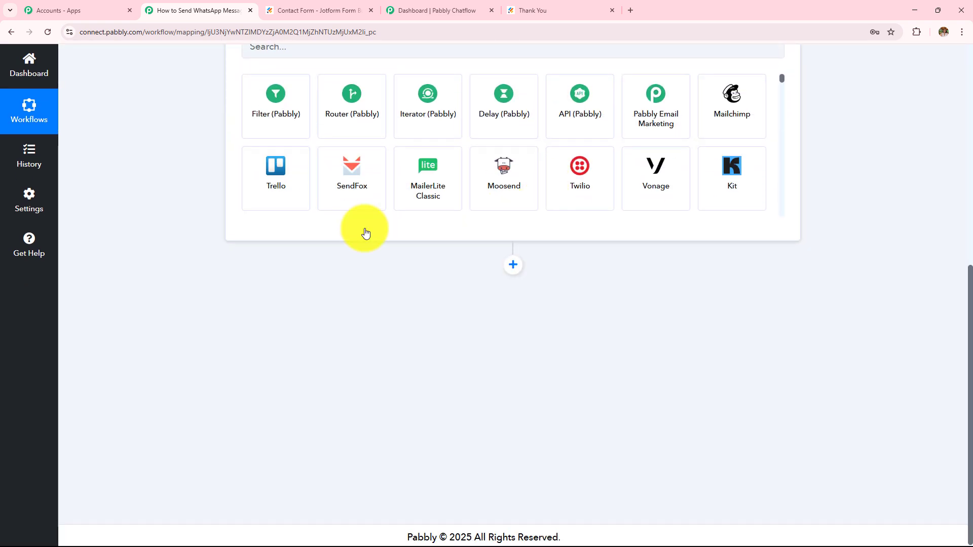
pyautogui.scroll(4, 302, 267)
pyautogui.click(302, 266)
pyautogui.write('Pa')
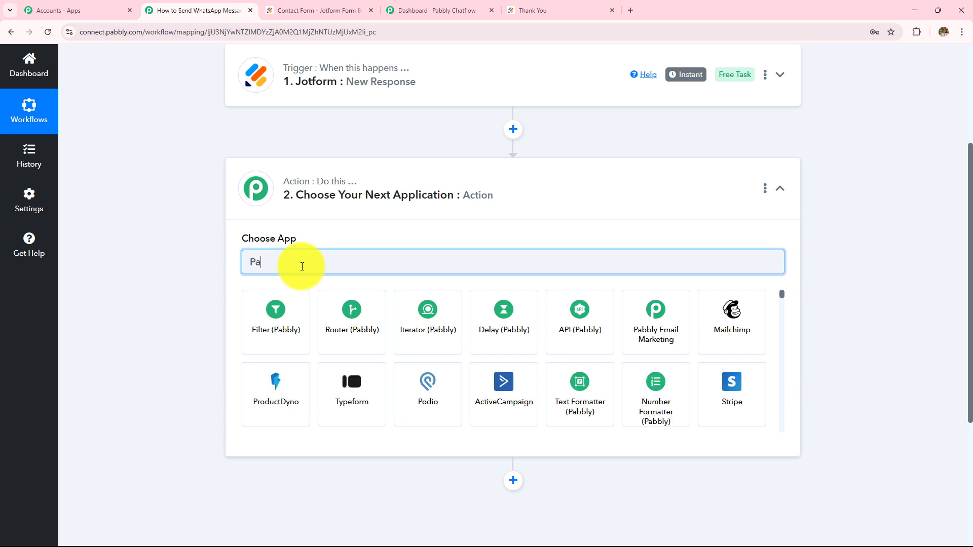
pyautogui.write('bbly ')
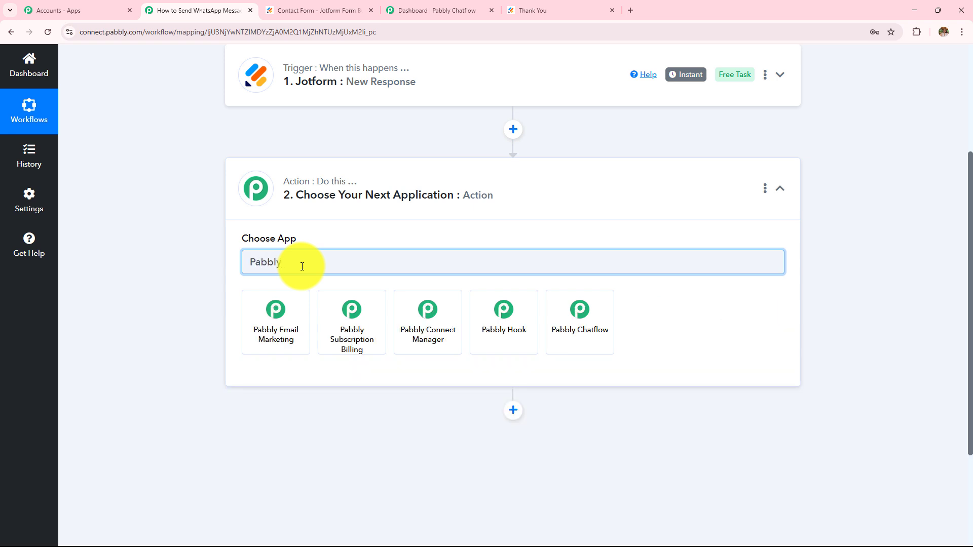
pyautogui.write('C')
pyautogui.click(353, 320)
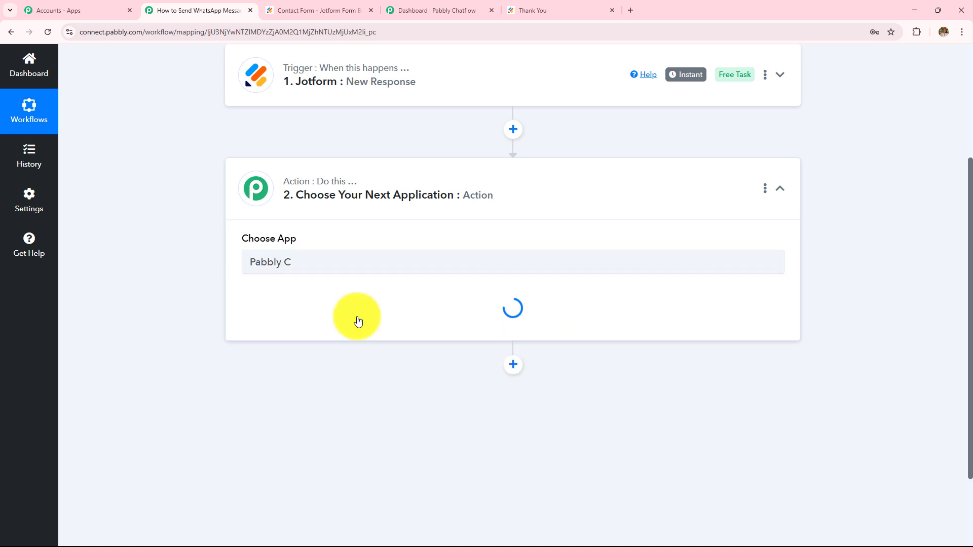
pyautogui.click(357, 320)
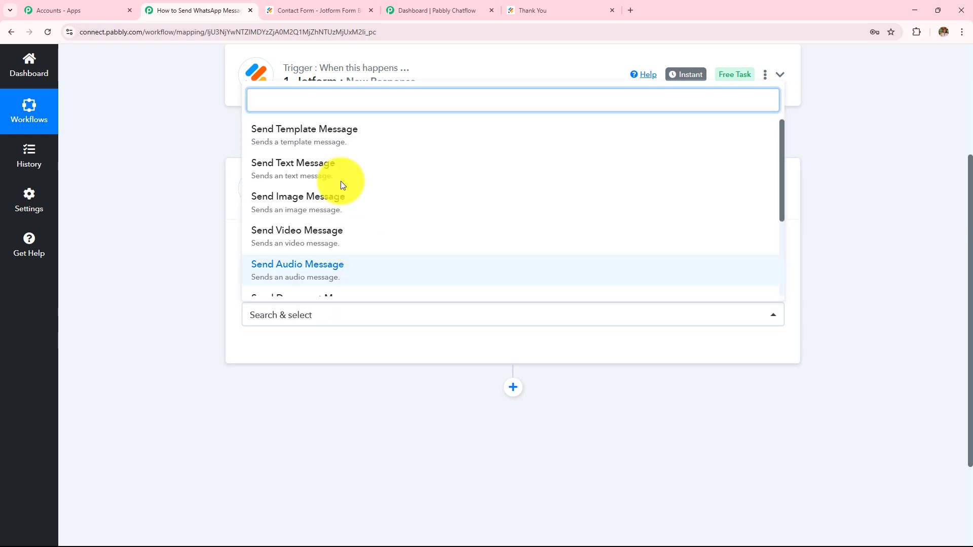
pyautogui.click(278, 141)
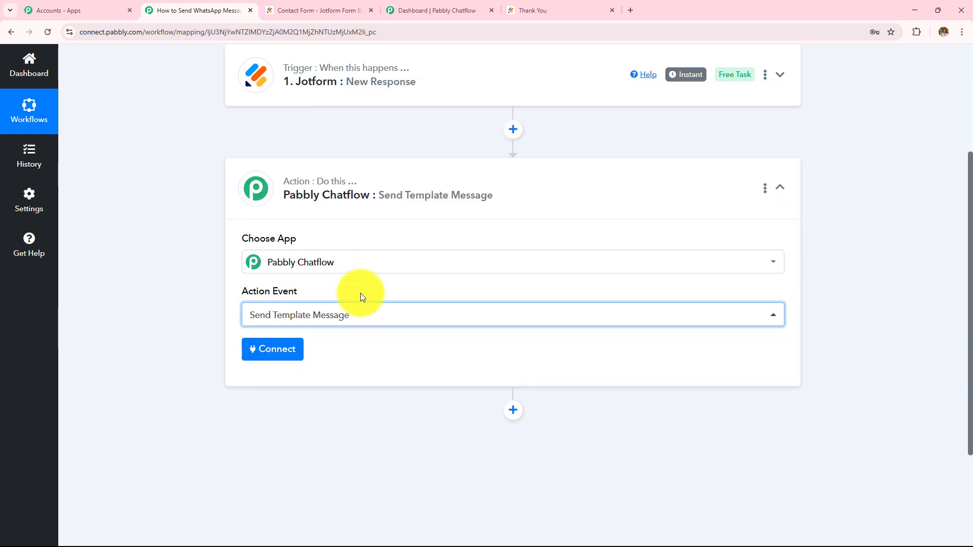
# Switch to Pabbly Chatflow and review the fields for adding a WhatsApp number and the dashboard's Points to Remember.
pyautogui.click(436, 10)
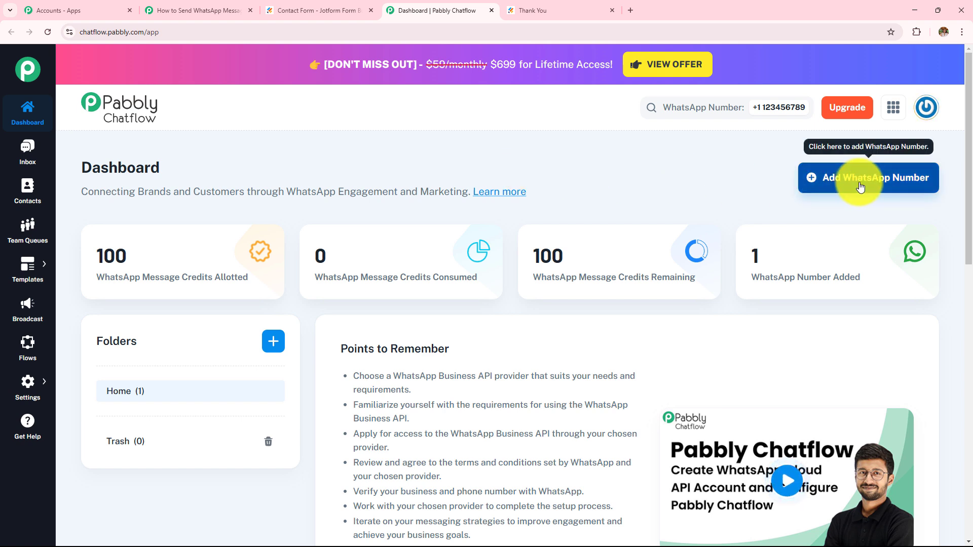
pyautogui.click(835, 187)
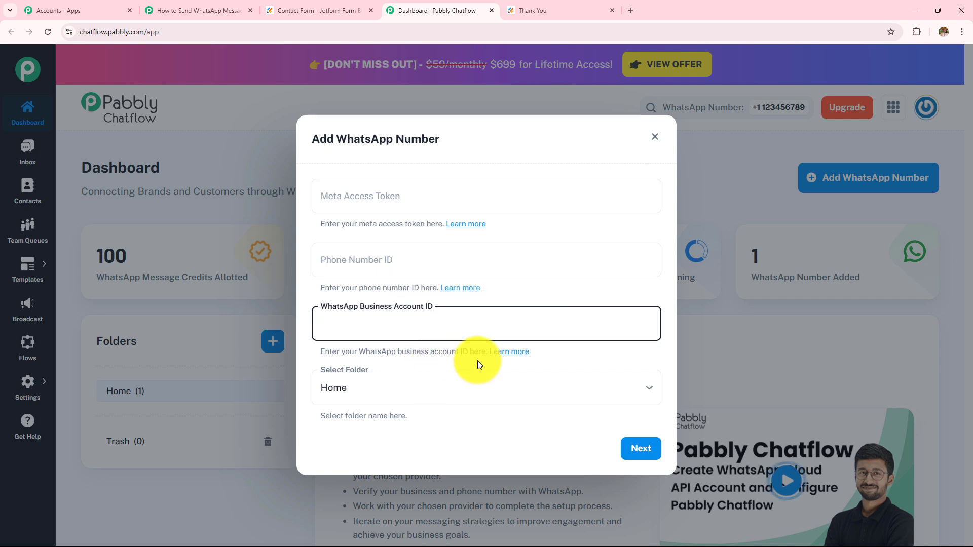
pyautogui.click(655, 137)
pyautogui.scroll(-2, 695, 181)
pyautogui.scroll(-1, 695, 182)
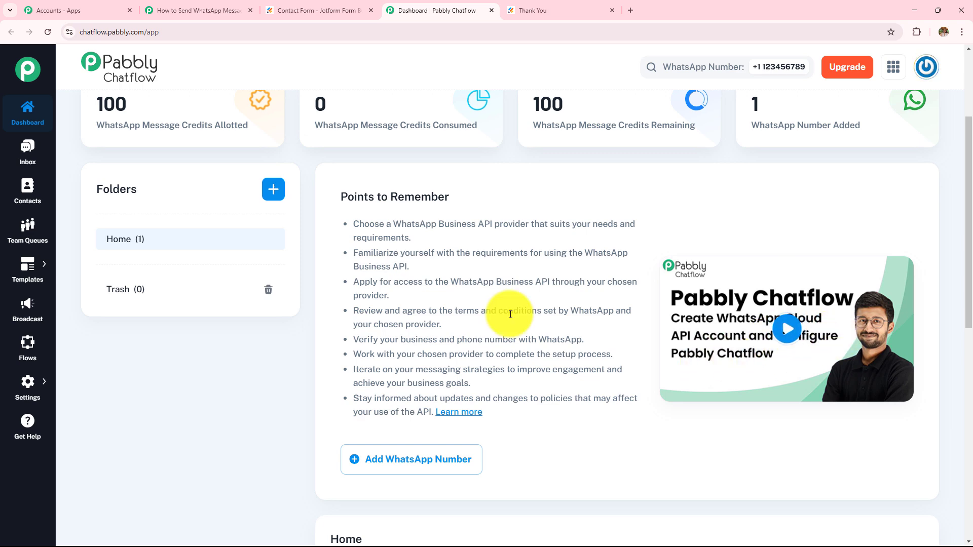
pyautogui.scroll(3, 507, 316)
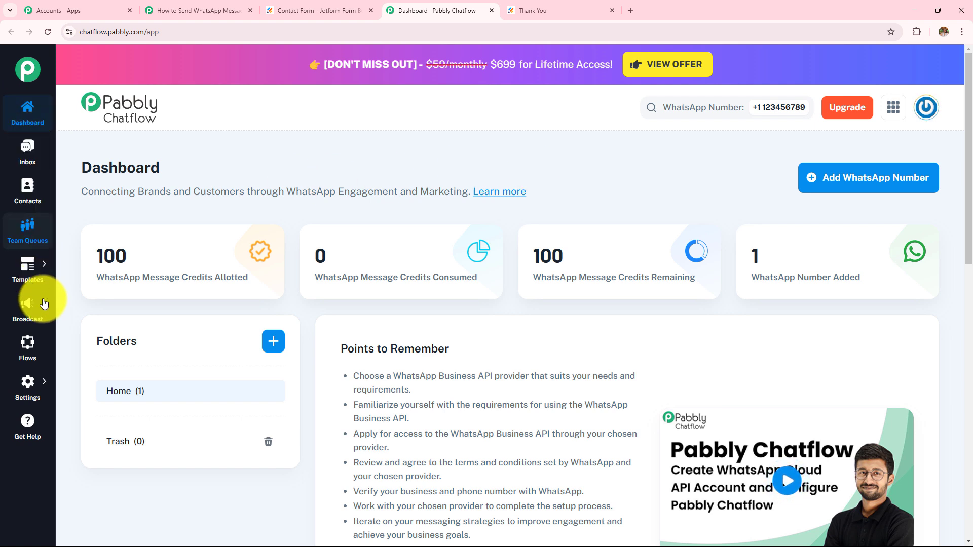
# Browse the ready-made Ecommerce message templates in Pabbly Chatflow's template gallery.
pyautogui.moveTo(39, 286)
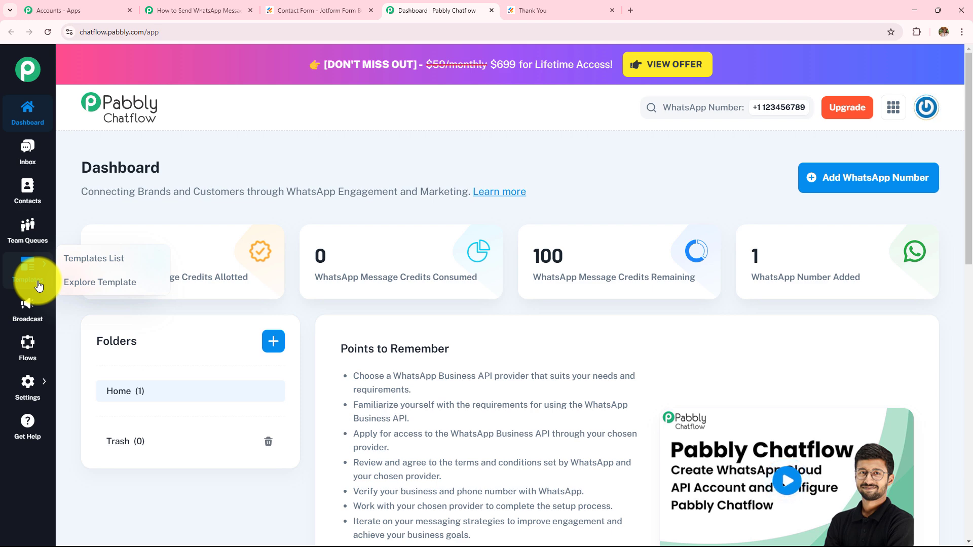
pyautogui.click(110, 283)
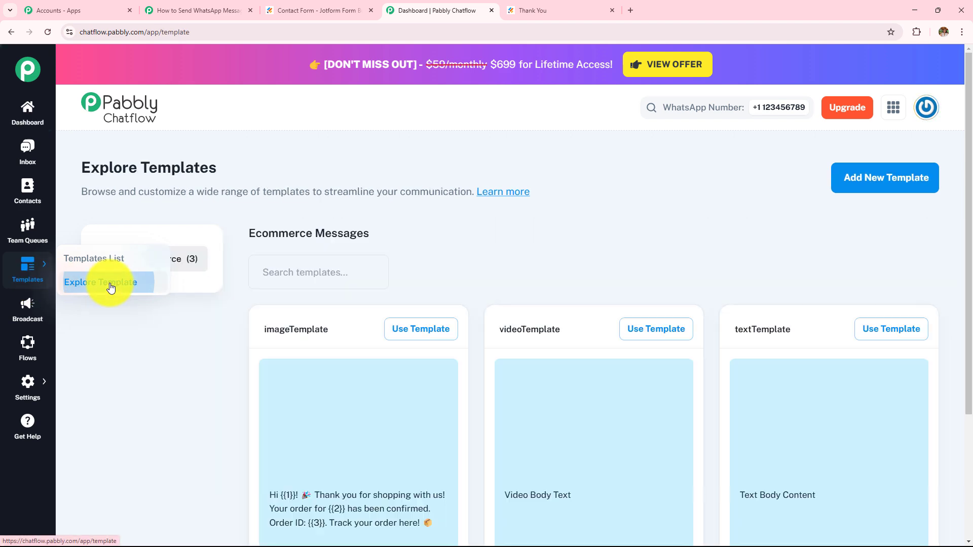
pyautogui.scroll(-3, 379, 272)
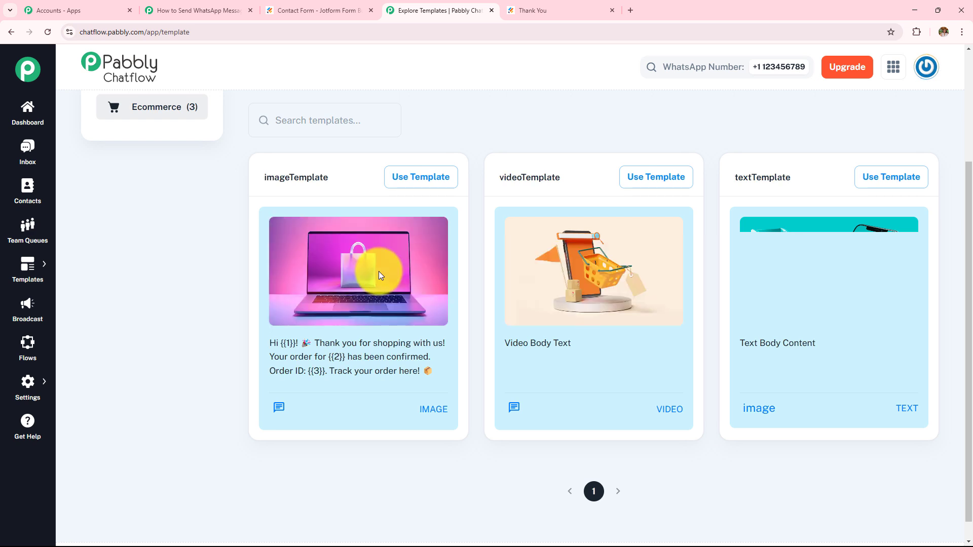
pyautogui.scroll(3, 379, 272)
# Start a new message template from the templates list and set its category to Marketing.
pyautogui.moveTo(31, 262)
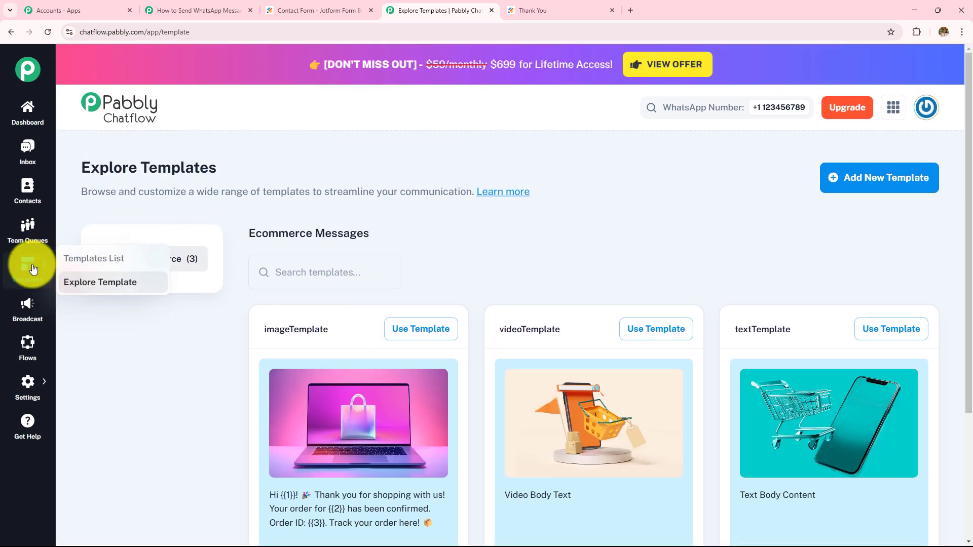
pyautogui.click(108, 267)
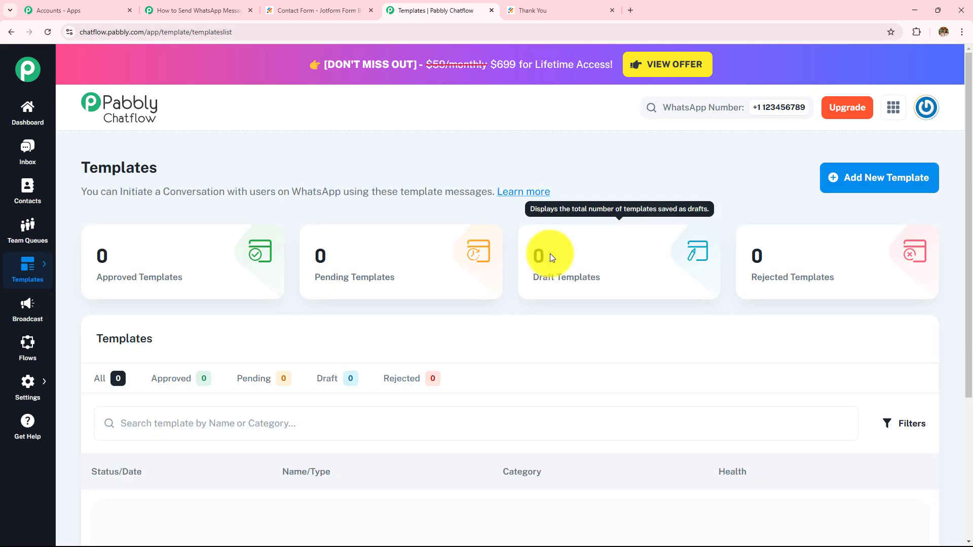
pyautogui.click(889, 190)
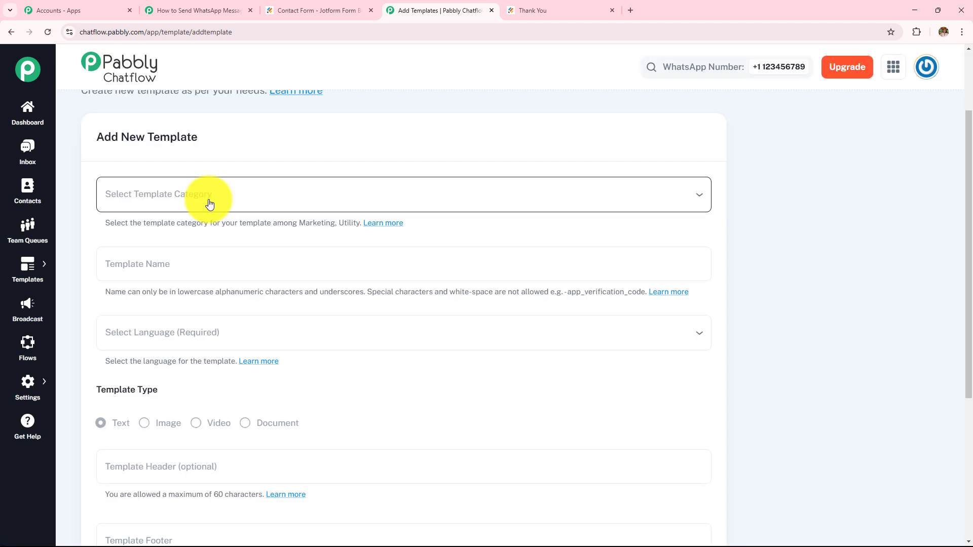
pyautogui.click(211, 203)
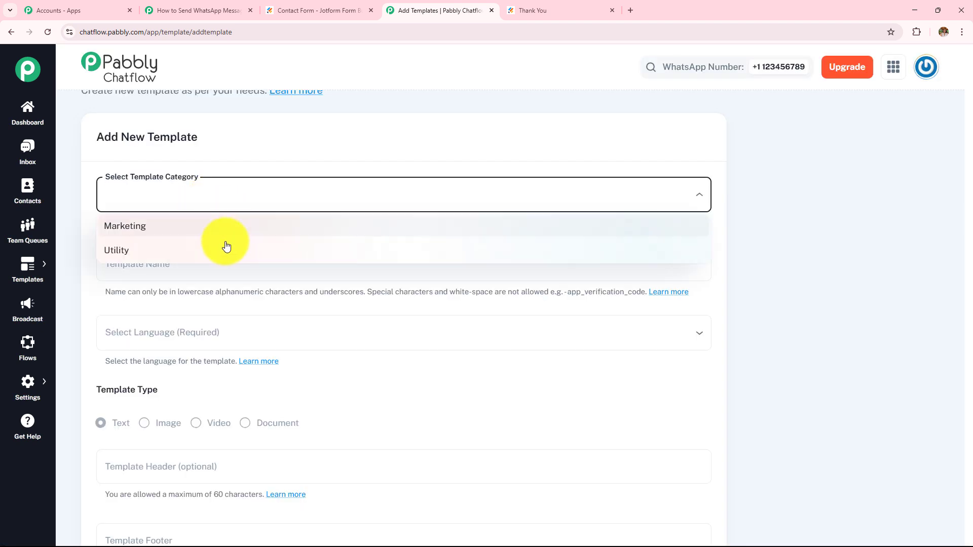
pyautogui.click(126, 229)
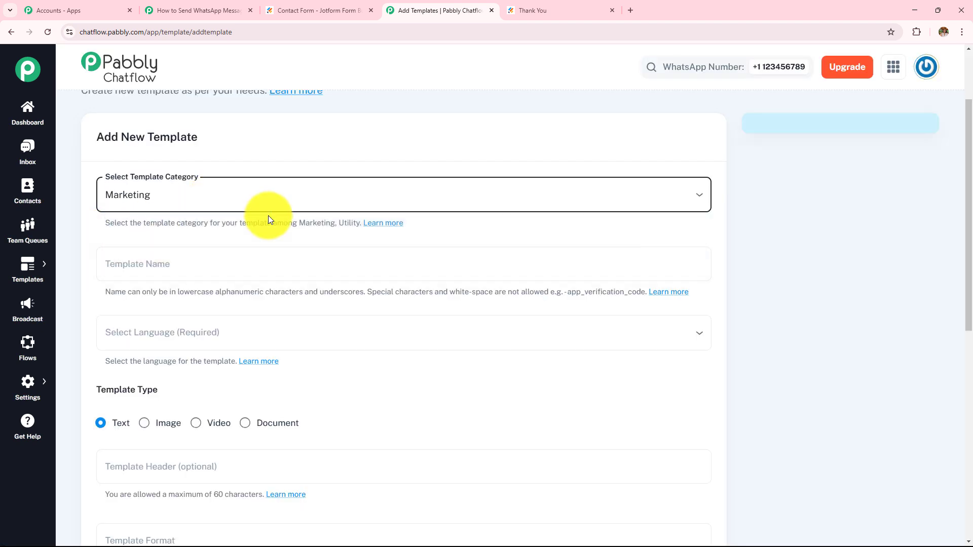
# Name the new template Leads and set its language to English.
pyautogui.scroll(-1, 269, 215)
pyautogui.click(210, 219)
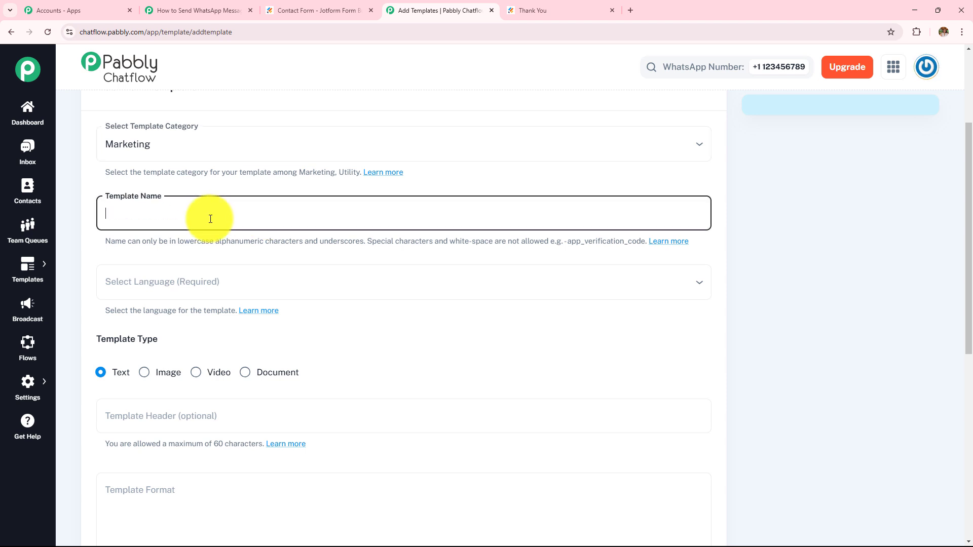
pyautogui.write('Leads')
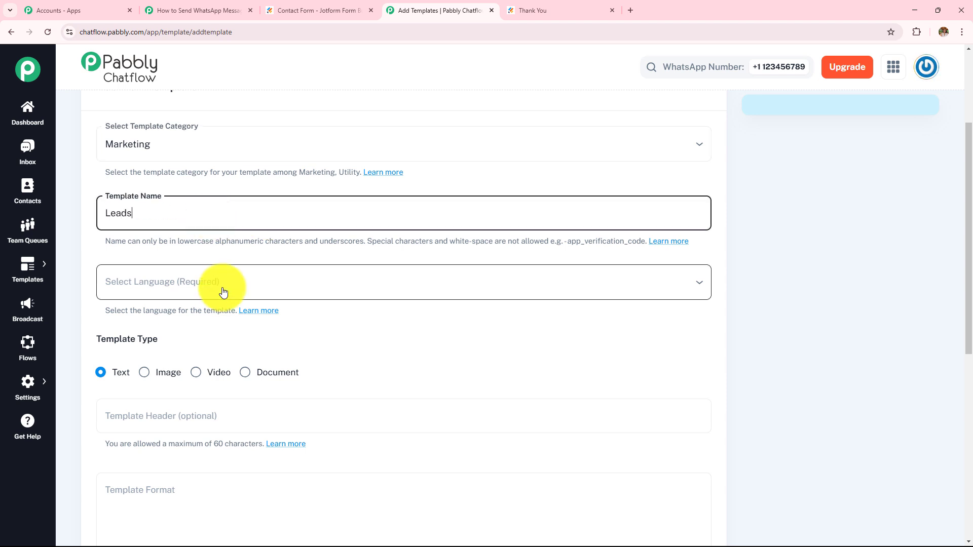
pyautogui.click(224, 289)
pyautogui.scroll(-4, 218, 324)
pyautogui.scroll(-2, 218, 325)
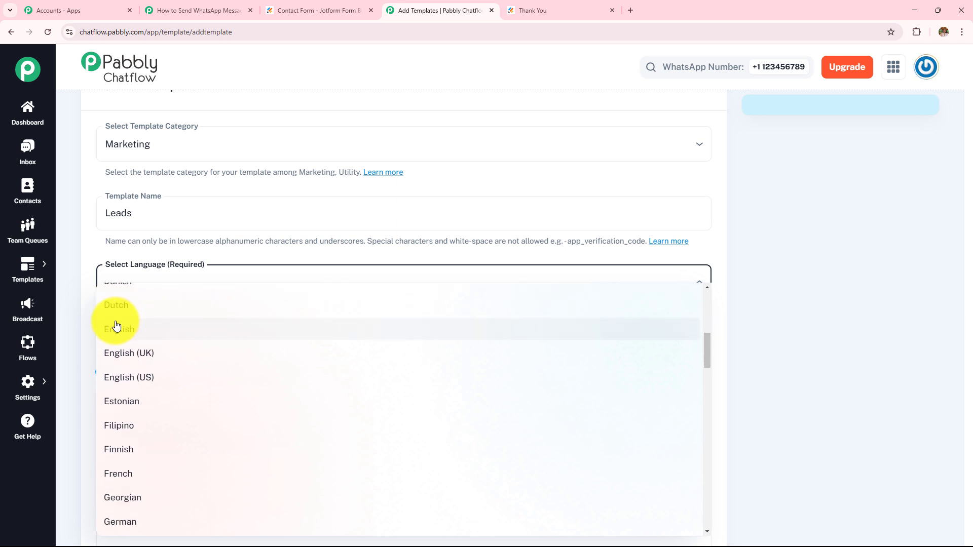
pyautogui.click(139, 334)
# Review the template type options, keep Text, and set the template header to "Welcome".
pyautogui.scroll(-2, 259, 258)
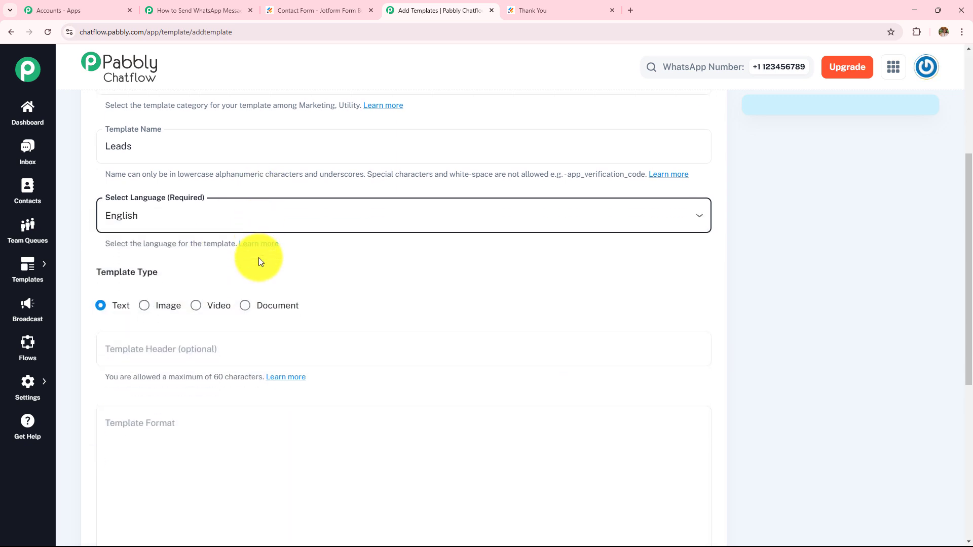
pyautogui.moveTo(86, 235); pyautogui.dragTo(156, 238)
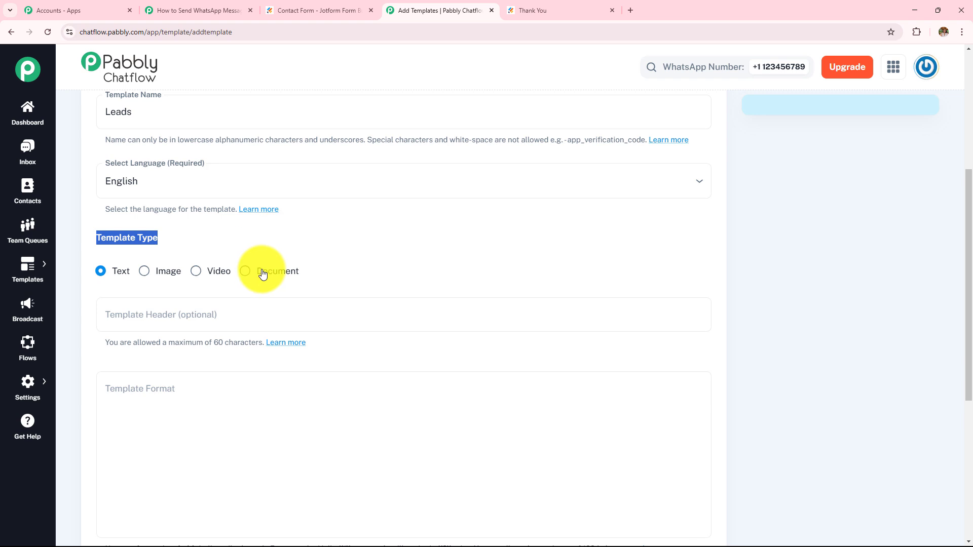
pyautogui.scroll(-1, 237, 303)
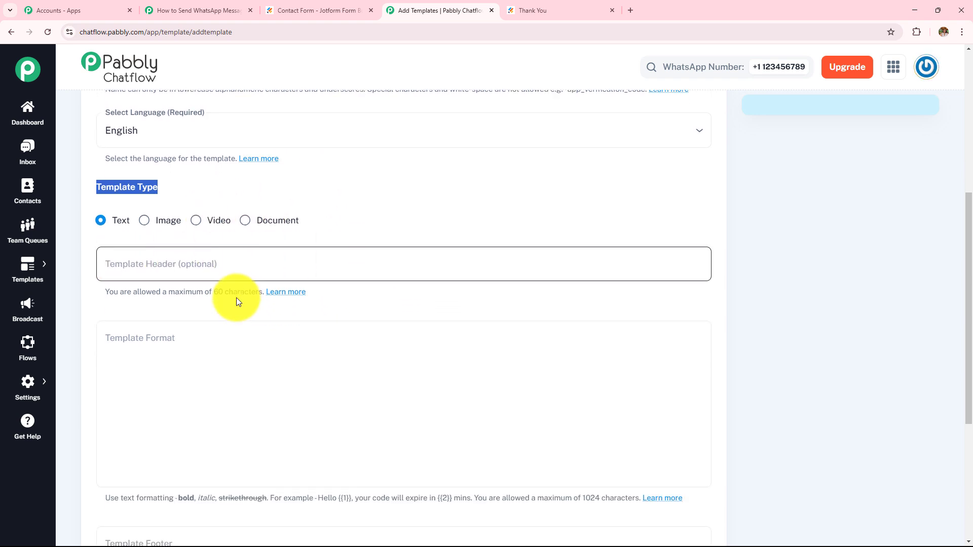
pyautogui.click(189, 265)
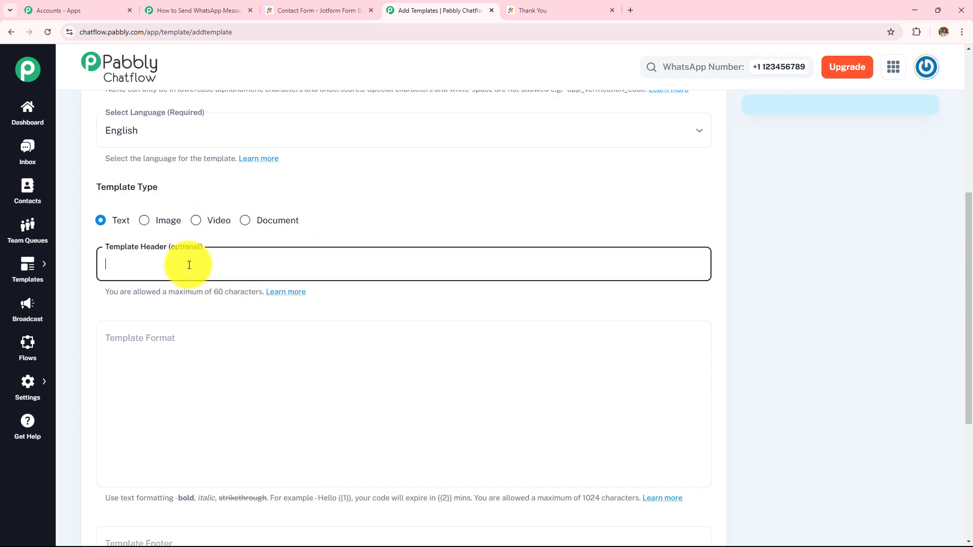
pyautogui.write('Welcome')
# Write the template body as "Hello {{1}}", a blank line, and "Thanks for reaching out. We will get back to you shortly.".
pyautogui.scroll(-1, 250, 342)
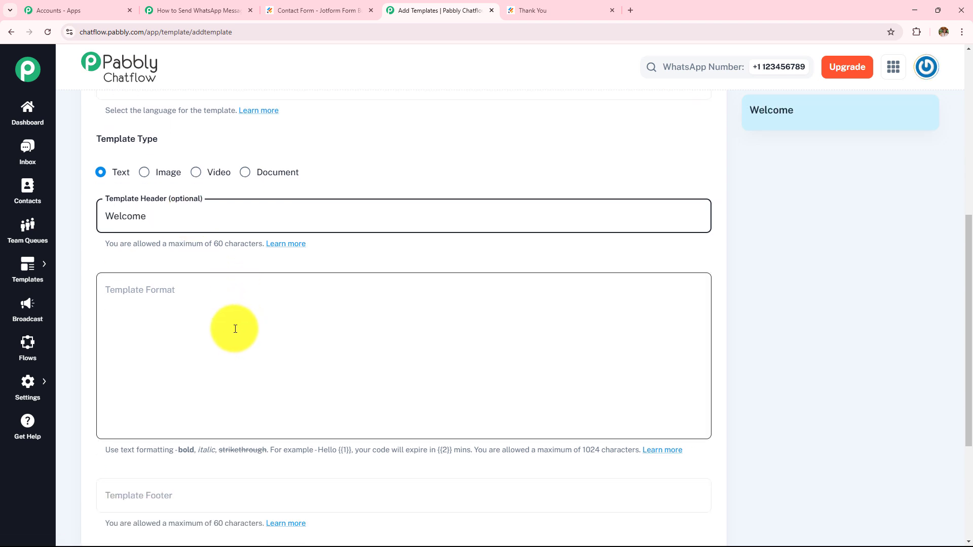
pyautogui.click(172, 293)
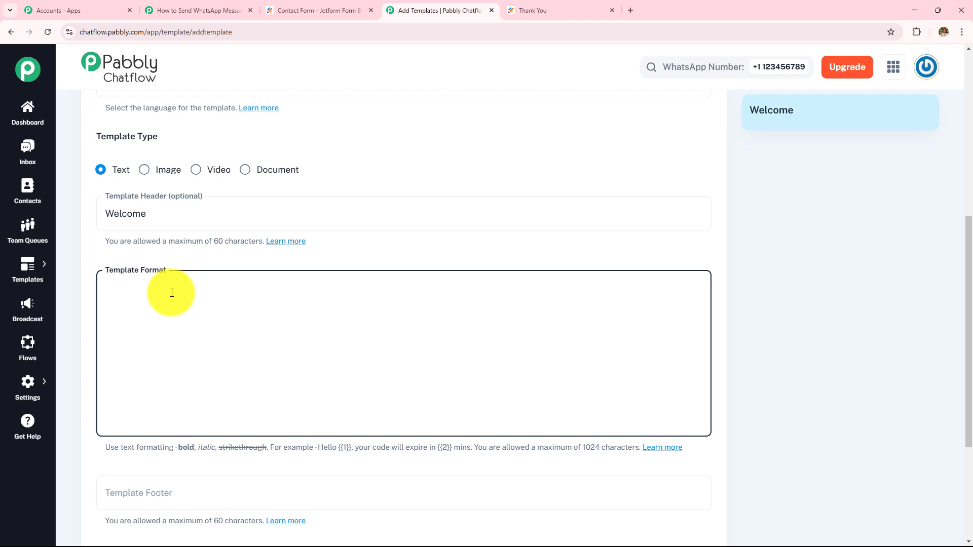
pyautogui.write('Hello ')
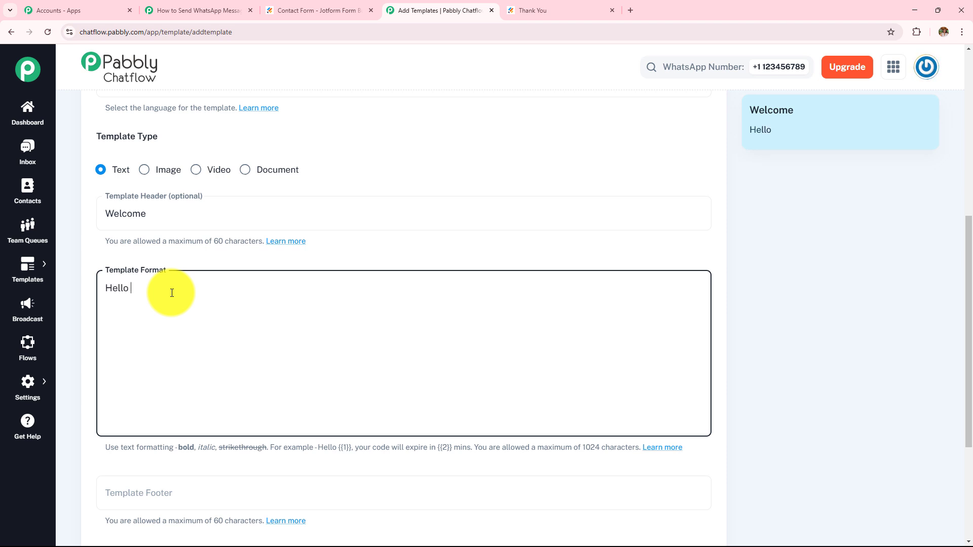
pyautogui.write('{{1}}')
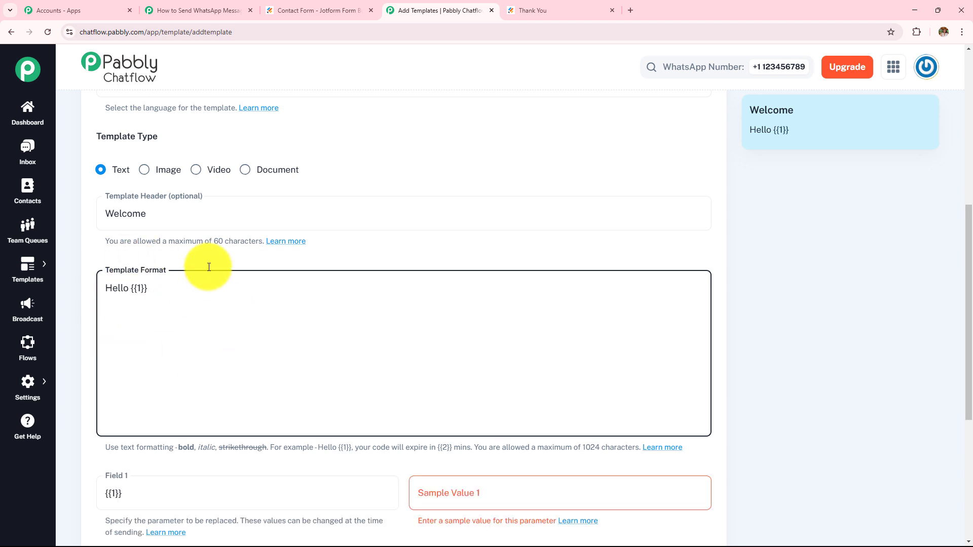
pyautogui.scroll(-2, 208, 268)
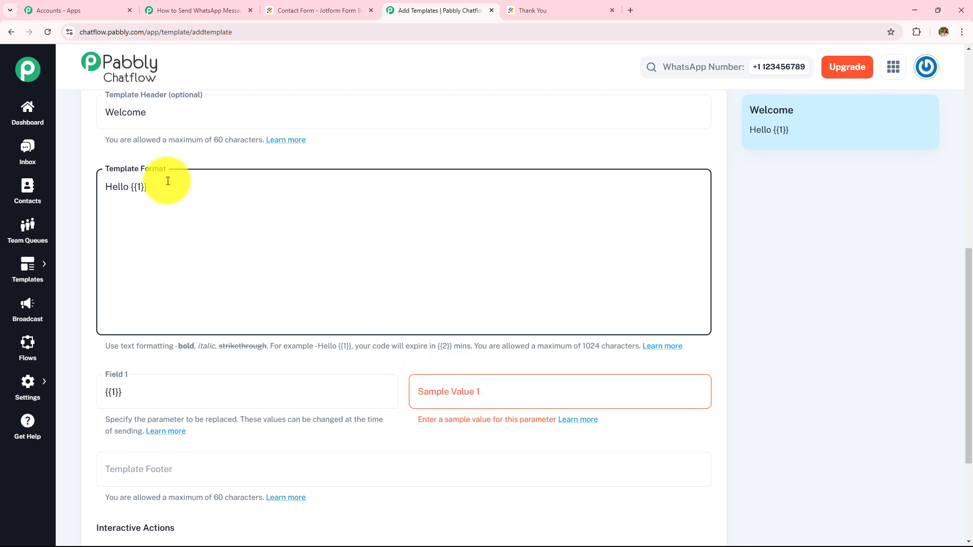
pyautogui.press('Return')
pyautogui.press('Return')
pyautogui.write('Thanks for reaching out. We')
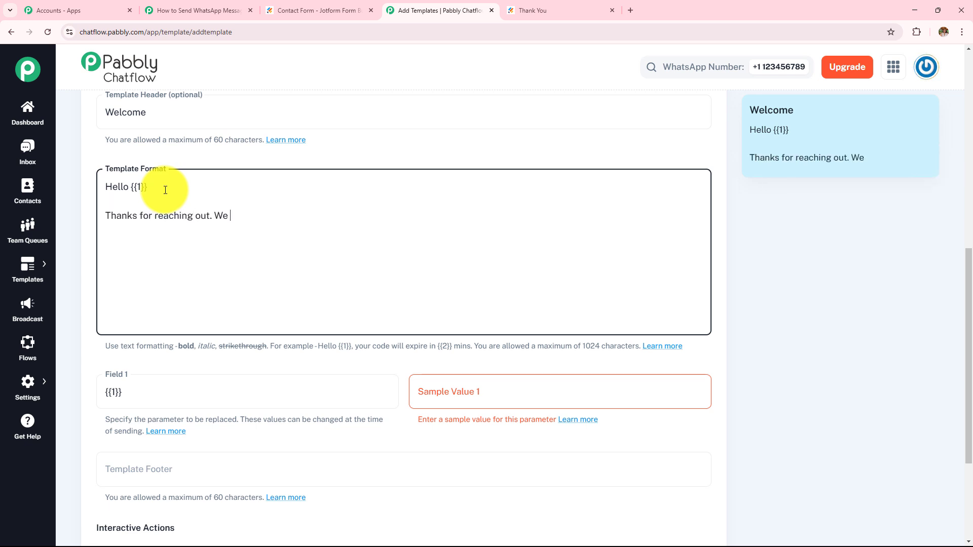
pyautogui.write(' will get back to you shortly.')
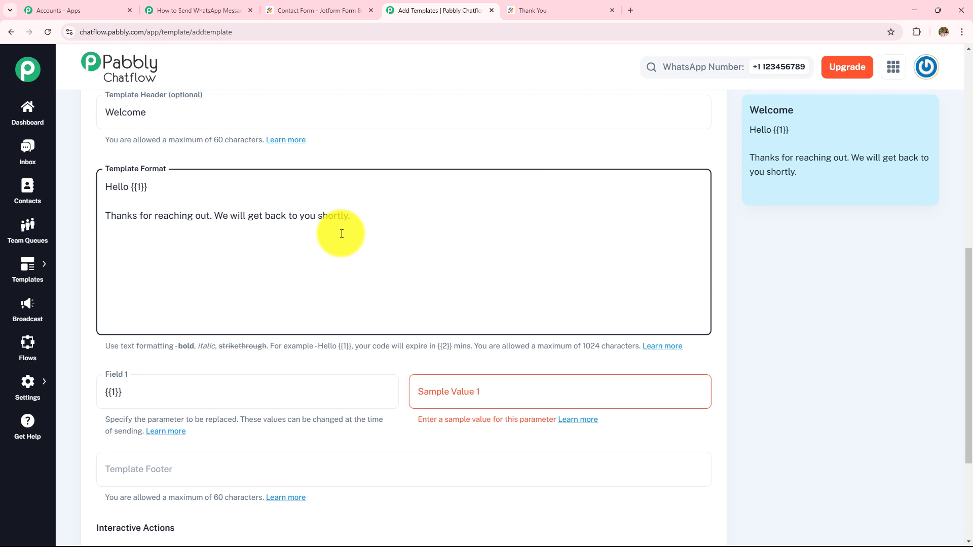
# Try a second placeholder {{2}} on its own line below the message body, and remove it again.
pyautogui.press('Return')
pyautogui.press('Return')
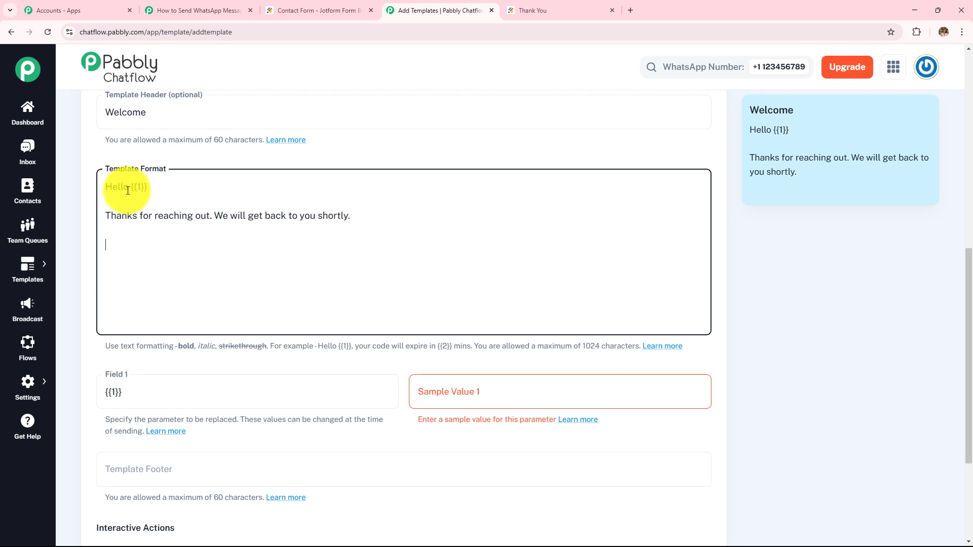
pyautogui.write('{{')
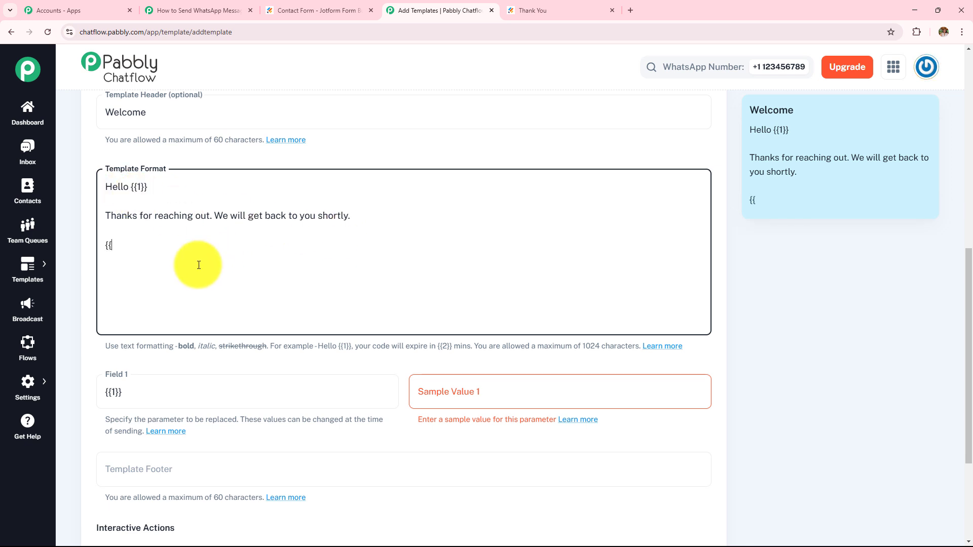
pyautogui.write('2}}')
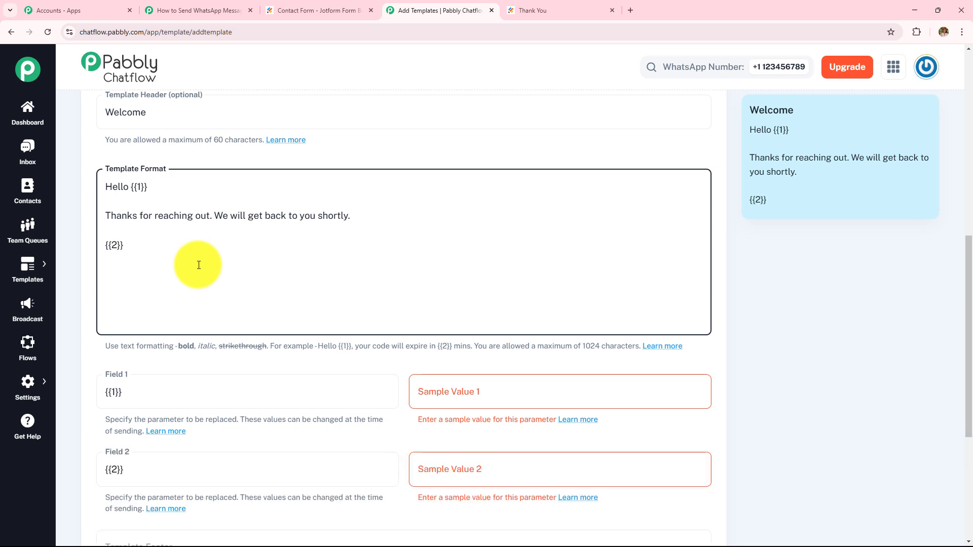
pyautogui.scroll(-2, 450, 417)
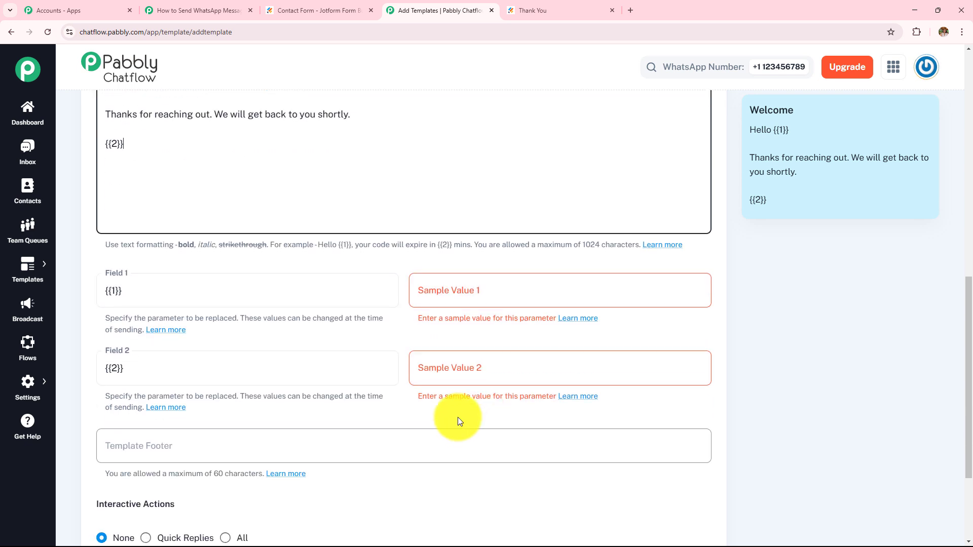
pyautogui.moveTo(162, 174); pyautogui.dragTo(75, 145)
pyautogui.press('BackSpace')
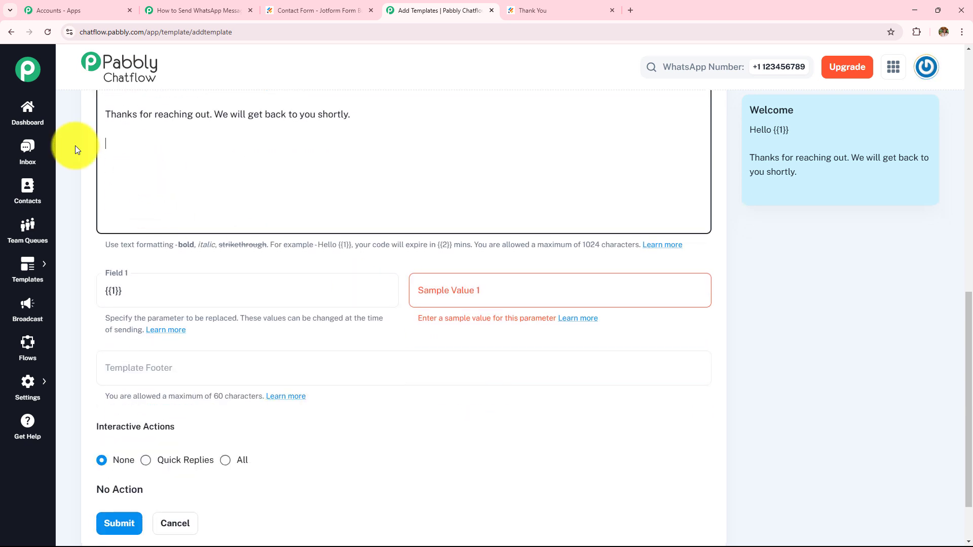
pyautogui.press('BackSpace')
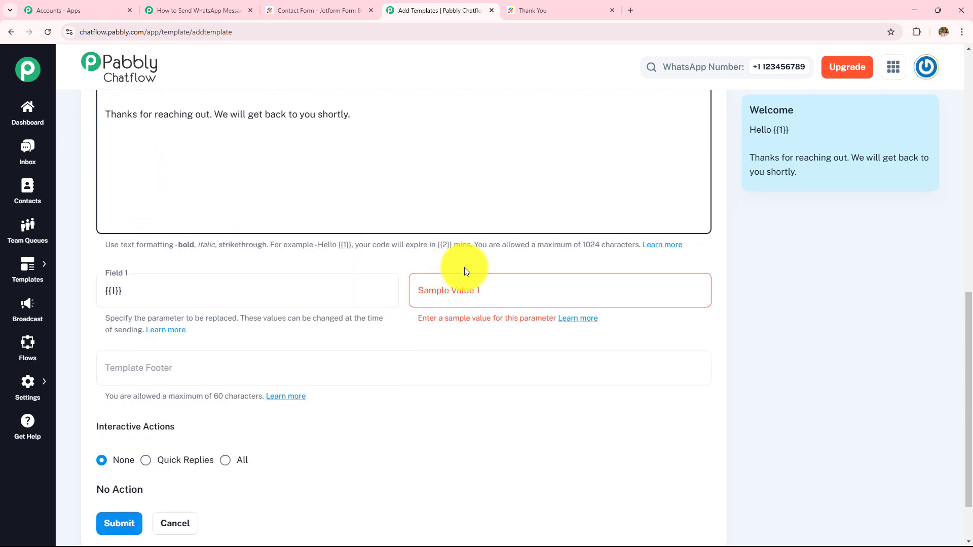
# Set the sample value for placeholder {{1}} to "Demo" and check the message preview.
pyautogui.click(501, 296)
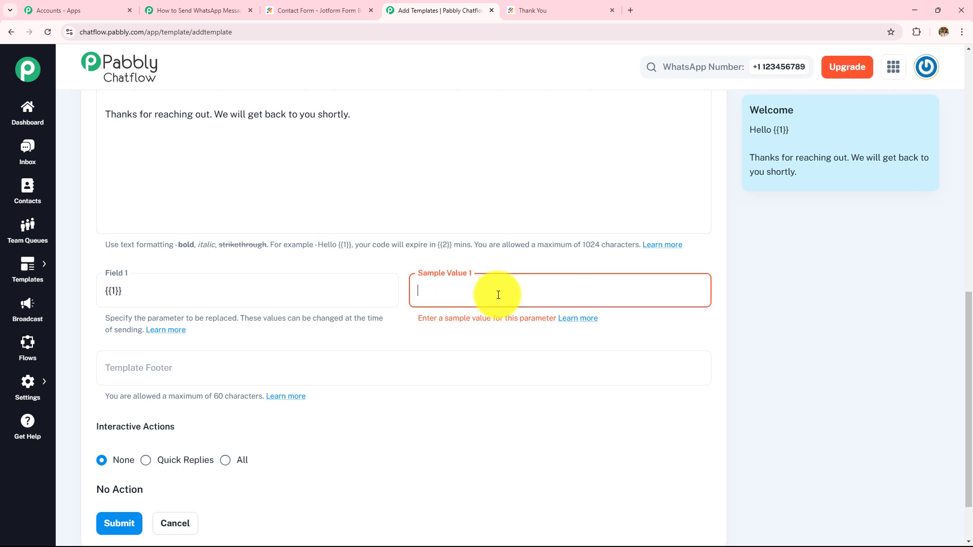
pyautogui.write('Demo')
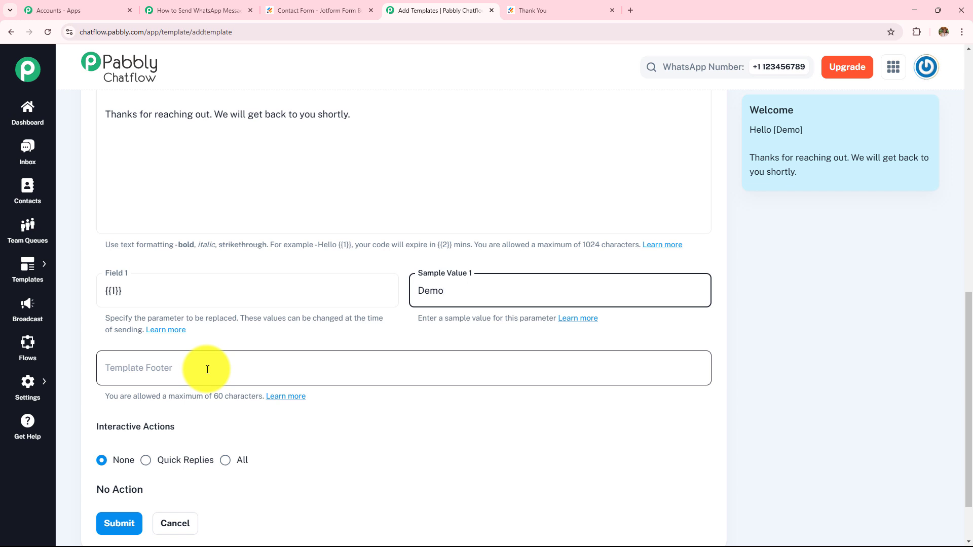
pyautogui.scroll(-2, 242, 327)
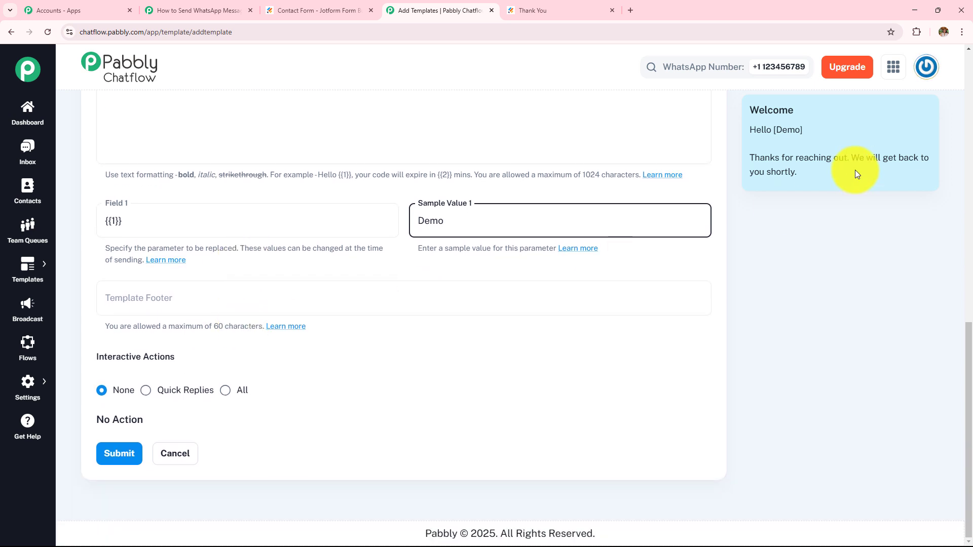
pyautogui.moveTo(749, 107); pyautogui.dragTo(804, 177)
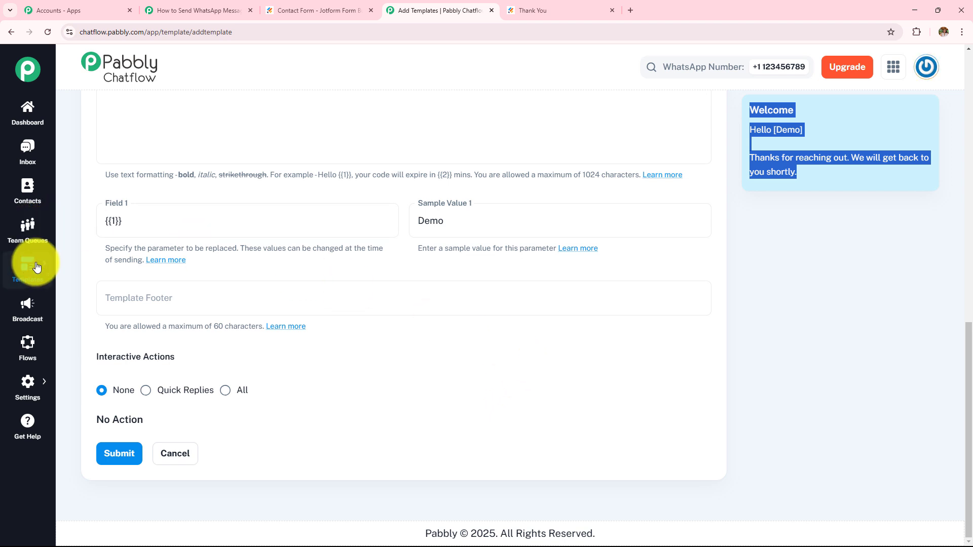
# View the preview of new_lead_template in the Pabbly Chatflow templates list.
pyautogui.click(370, 289)
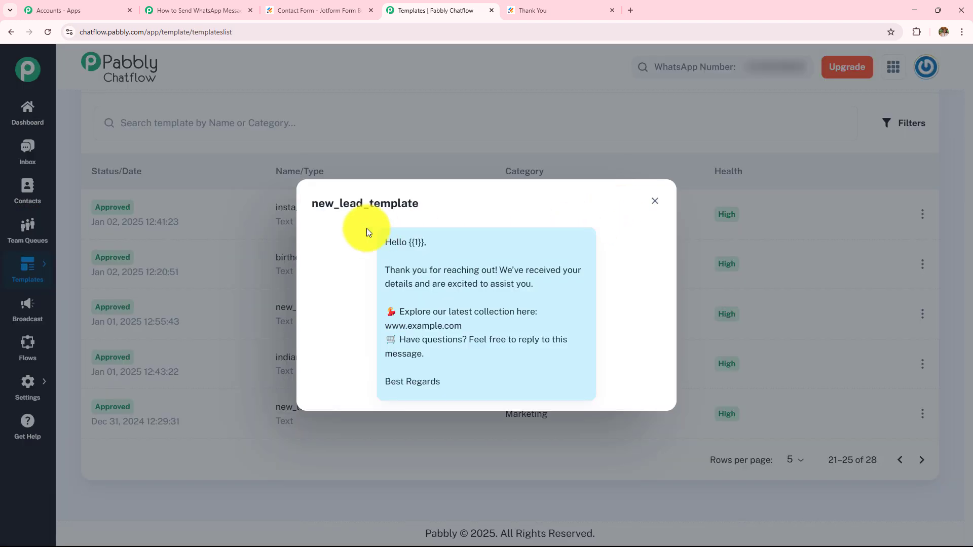
pyautogui.moveTo(308, 208); pyautogui.dragTo(440, 207)
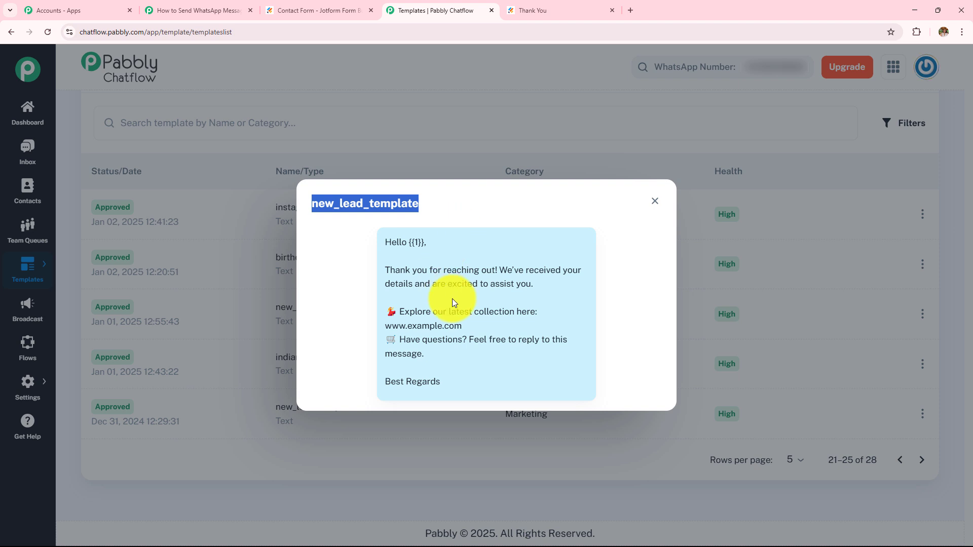
# Return to the Pabbly Connect workflow and choose to add a new Pabbly Chatflow connection for the Send Template Message action.
pyautogui.click(200, 11)
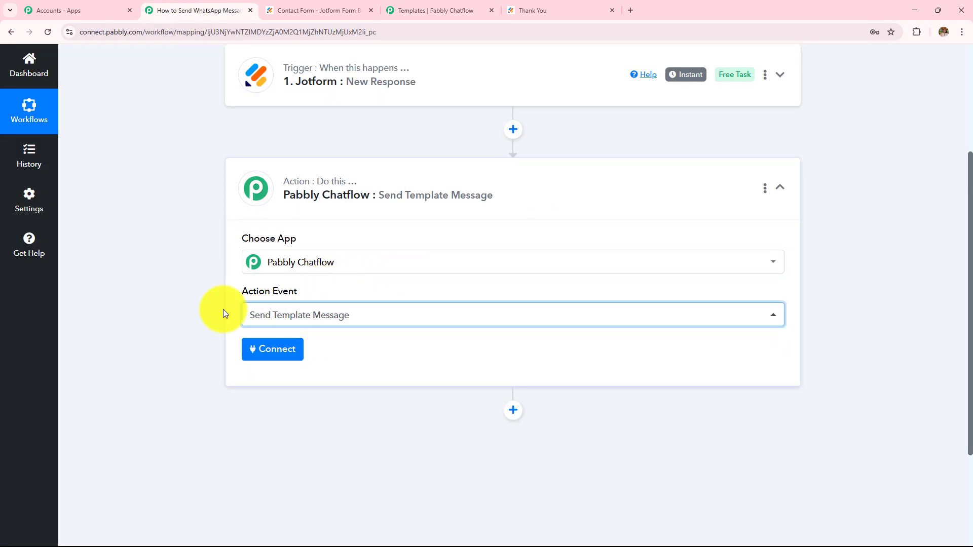
pyautogui.click(264, 359)
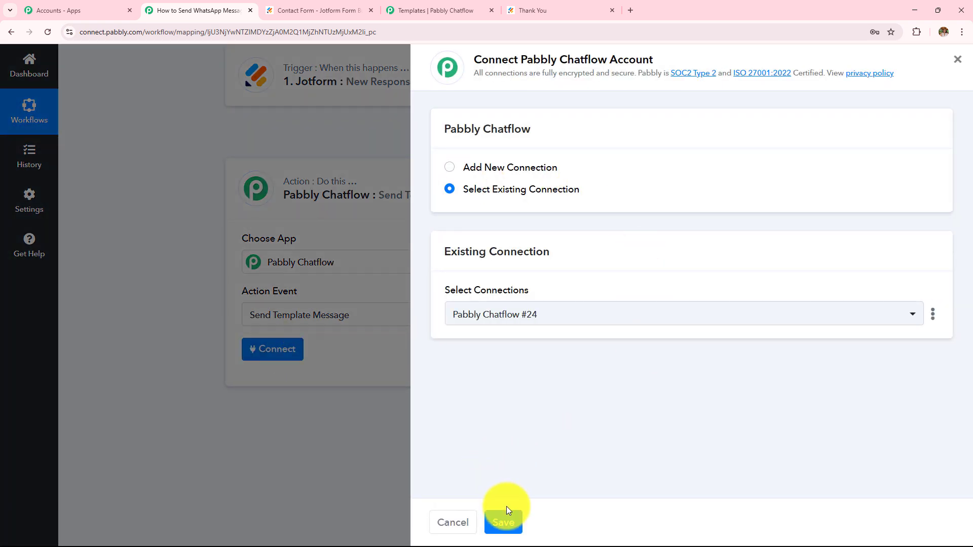
pyautogui.click(451, 167)
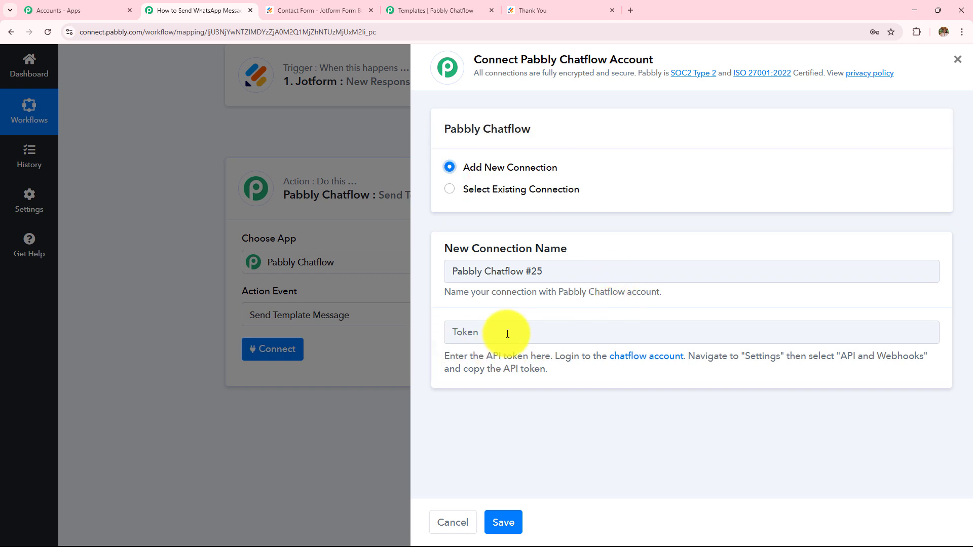
pyautogui.moveTo(442, 355); pyautogui.dragTo(562, 380)
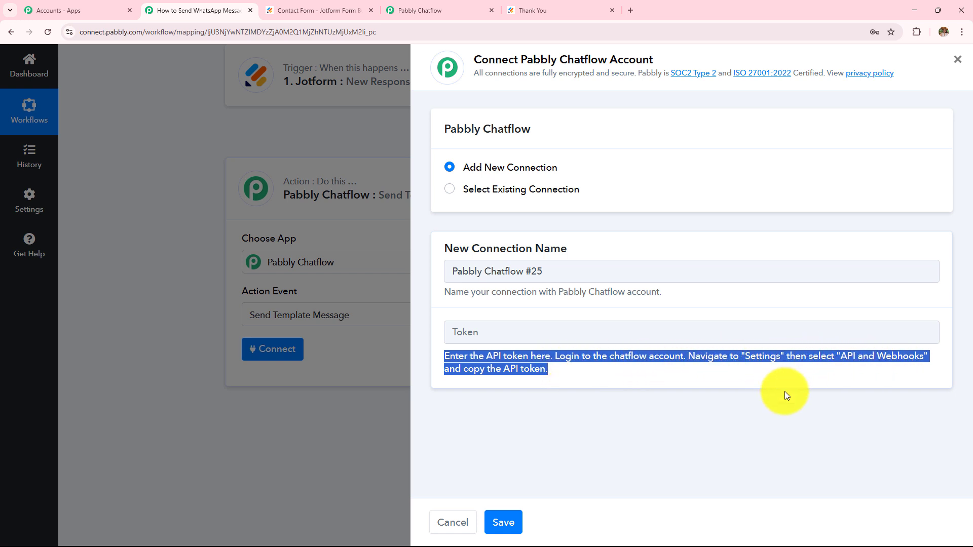
pyautogui.click(718, 379)
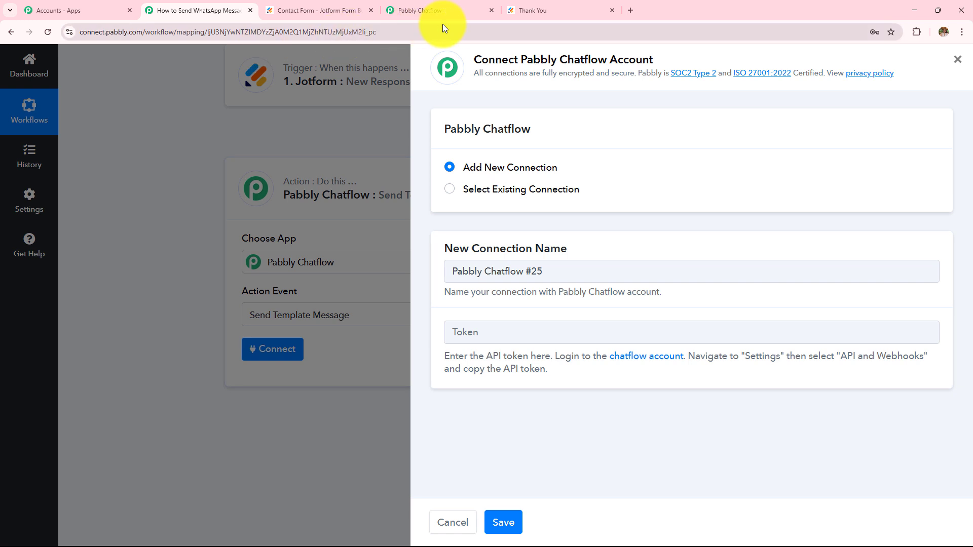
# Switch to Pabbly Chatflow, open its API & Webhooks settings, and copy the API token.
pyautogui.click(437, 12)
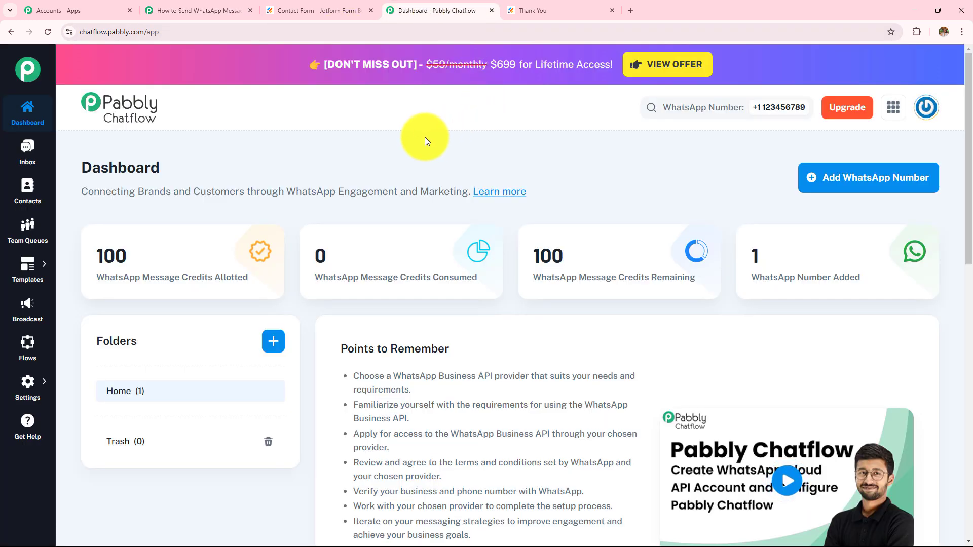
pyautogui.click(42, 383)
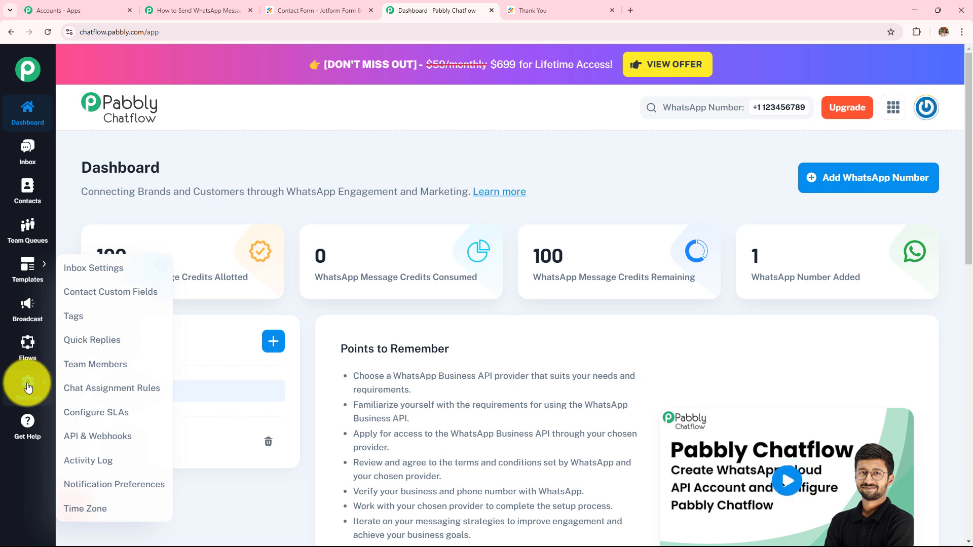
pyautogui.click(77, 435)
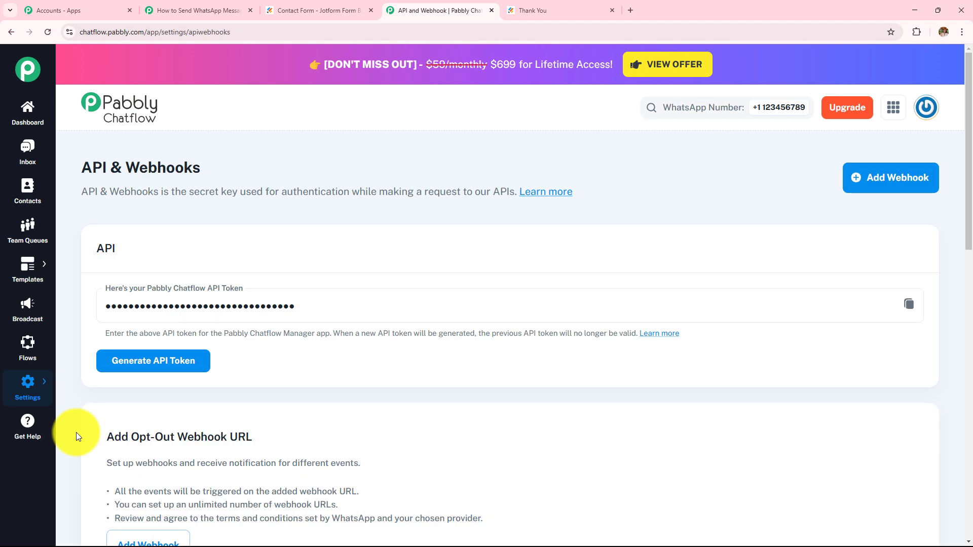
pyautogui.doubleClick(90, 168)
pyautogui.moveTo(223, 167); pyautogui.dragTo(226, 169)
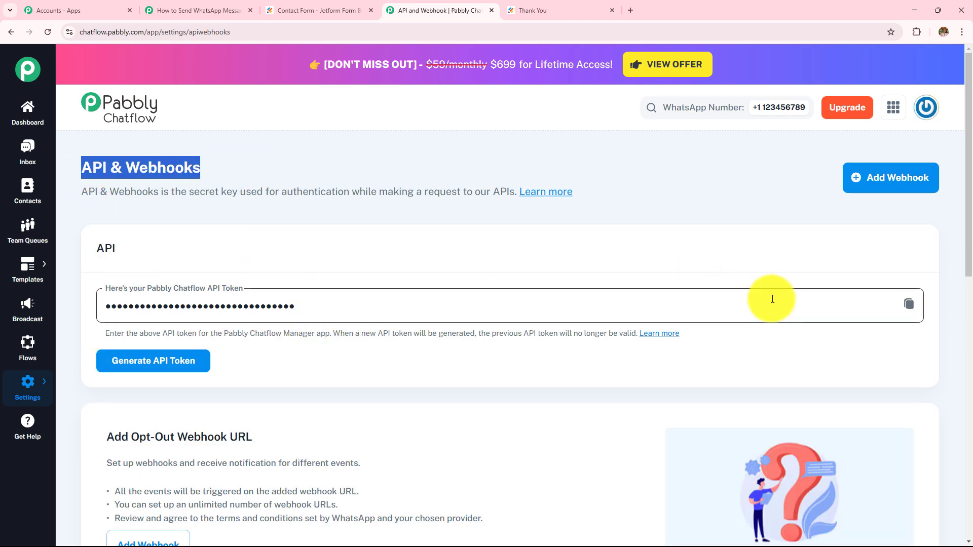
pyautogui.click(908, 304)
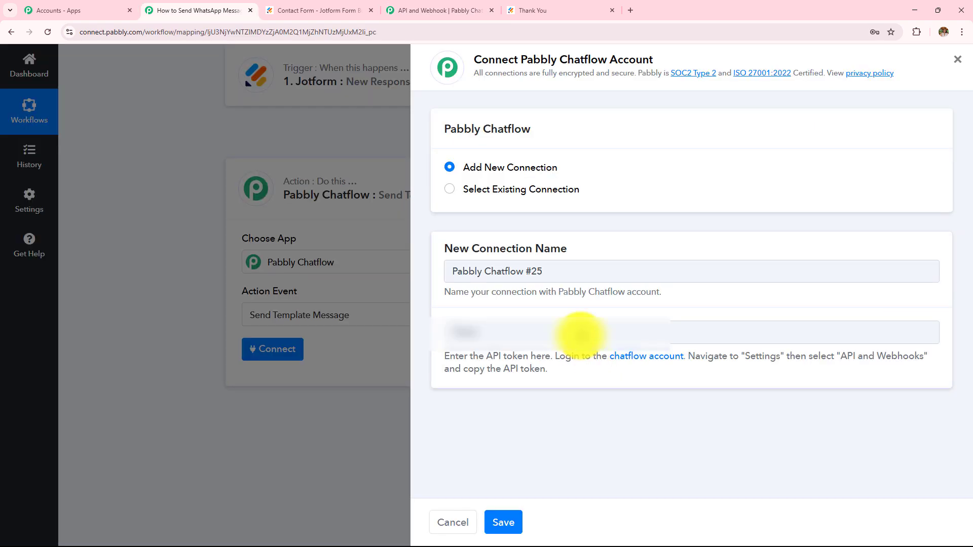
# Paste the API token into the new Pabbly Chatflow connection in Pabbly Connect and save the connection.
pyautogui.click(581, 335)
pyautogui.hotkey('ctrl', 'v')
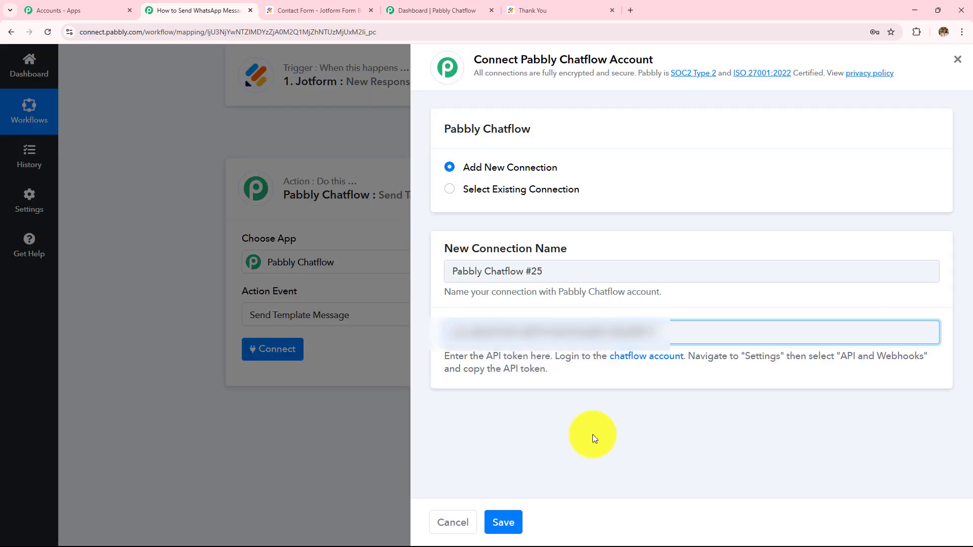
pyautogui.click(504, 523)
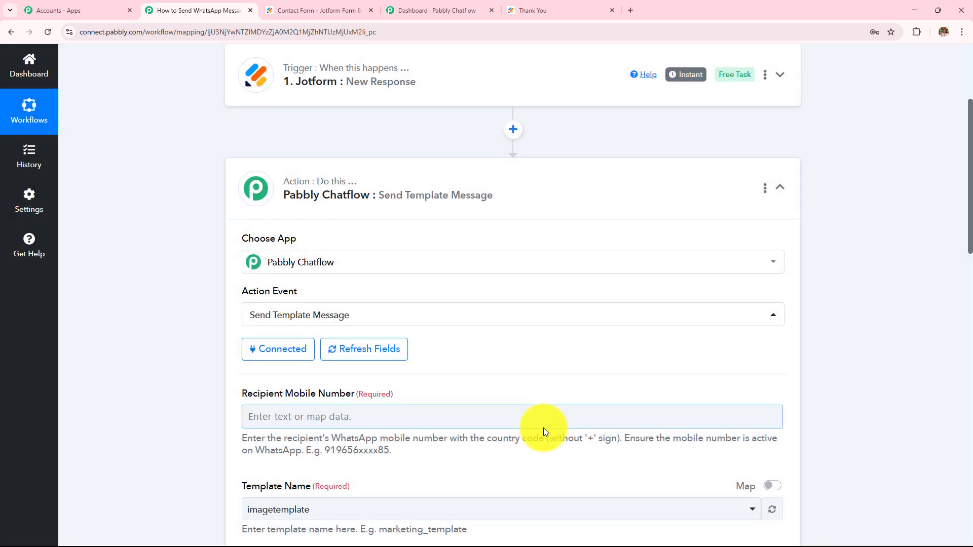
# Review the Send Template Message fields, from the recipient mobile number and template name to the body parameters.
pyautogui.scroll(-7, 544, 431)
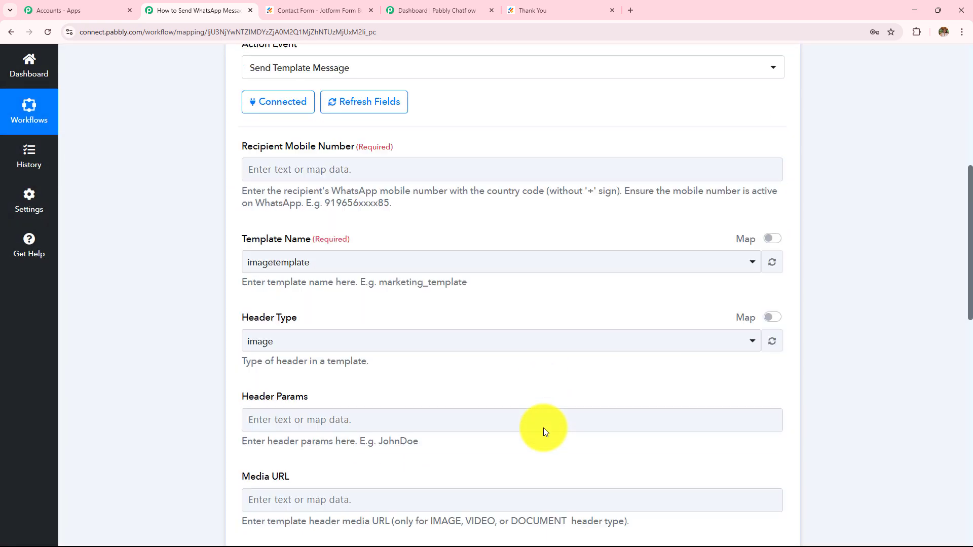
pyautogui.scroll(-7, 543, 431)
pyautogui.scroll(5, 544, 431)
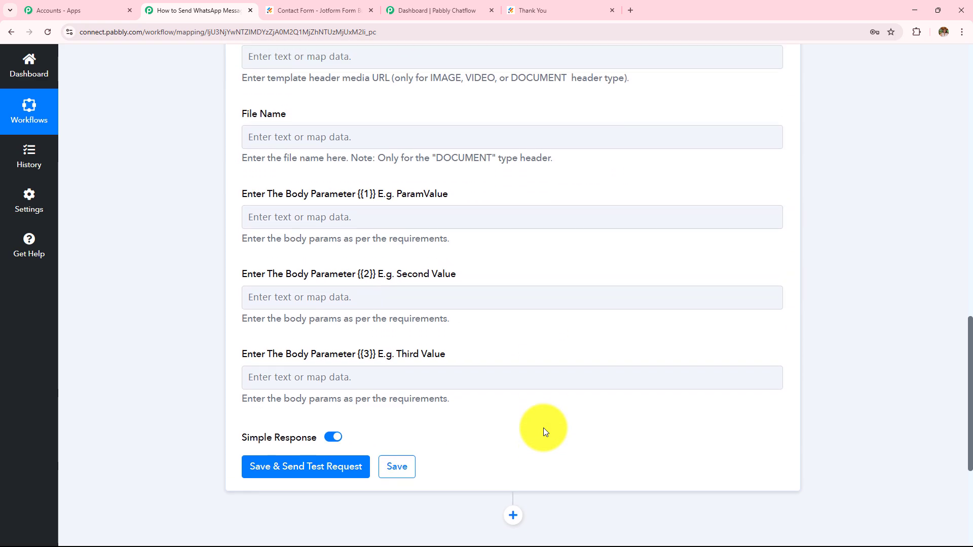
pyautogui.scroll(8, 543, 428)
pyautogui.scroll(3, 544, 428)
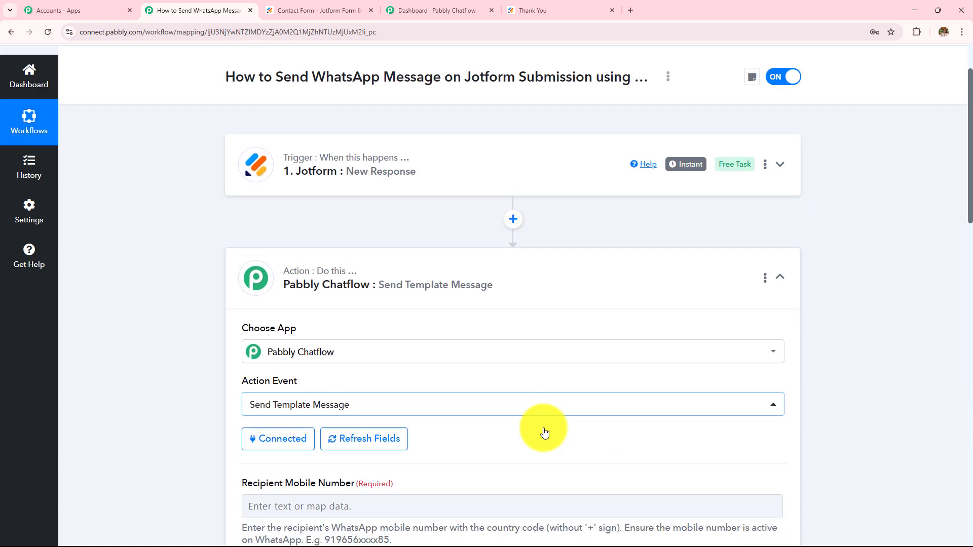
pyautogui.scroll(-3, 543, 429)
pyautogui.moveTo(248, 343); pyautogui.dragTo(432, 348)
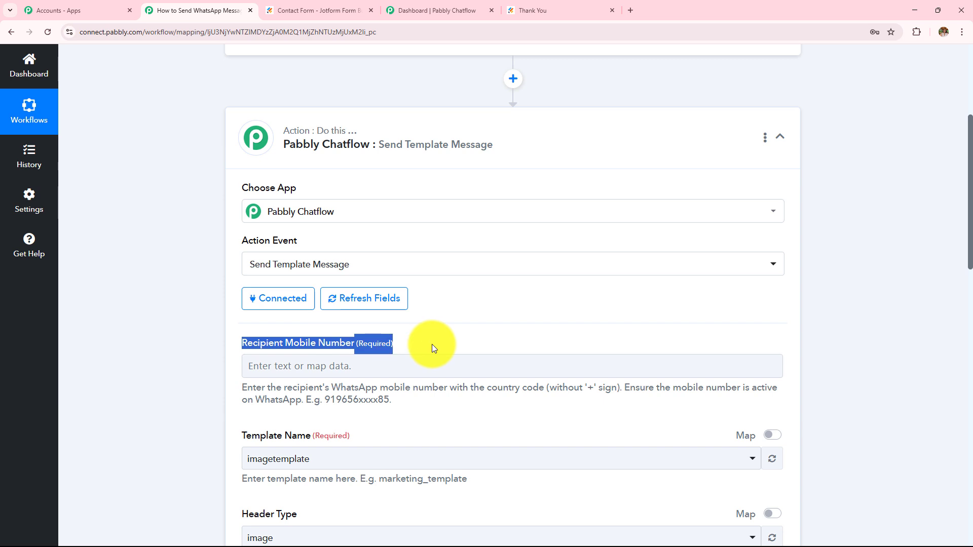
# Map the Recipient Mobile Number to Jotform's RawRequest Q5 PhoneNumber Area followed by RawRequest Q5 PhoneNumber Phone.
pyautogui.scroll(-1, 432, 345)
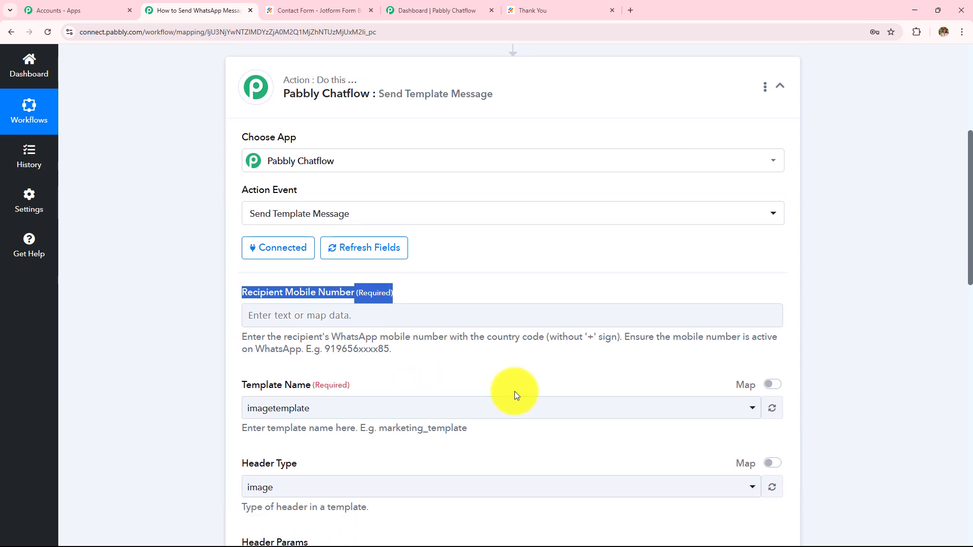
pyautogui.scroll(-1, 515, 395)
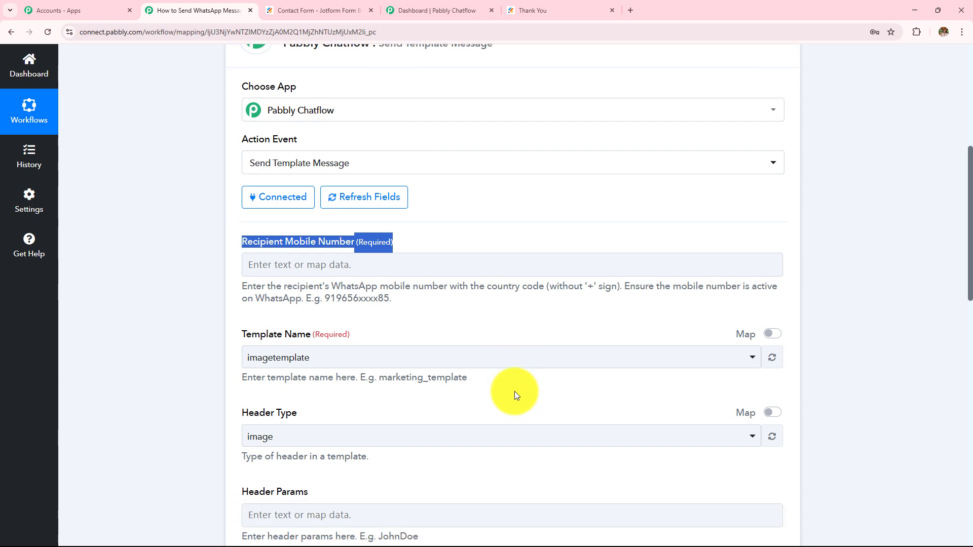
pyautogui.scroll(5, 515, 392)
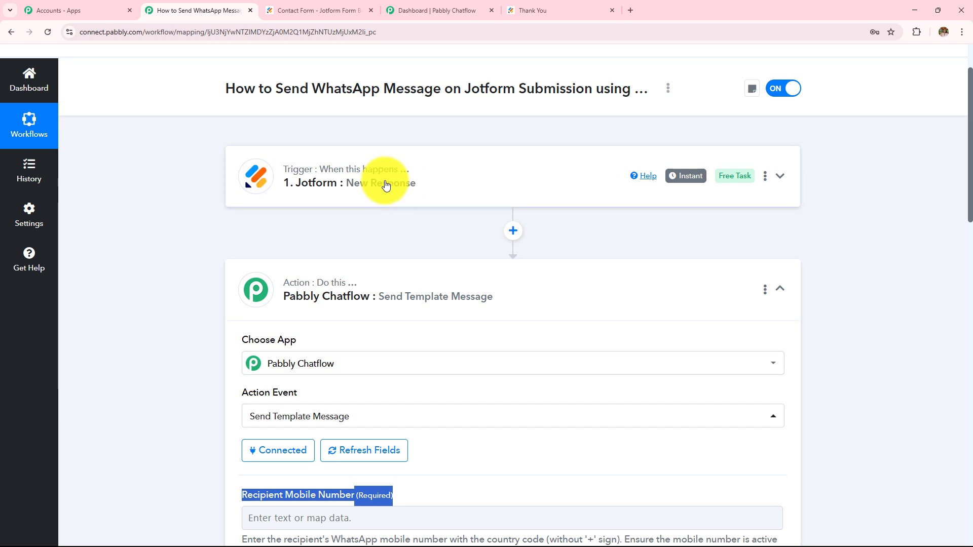
pyautogui.scroll(-6, 563, 285)
pyautogui.click(406, 221)
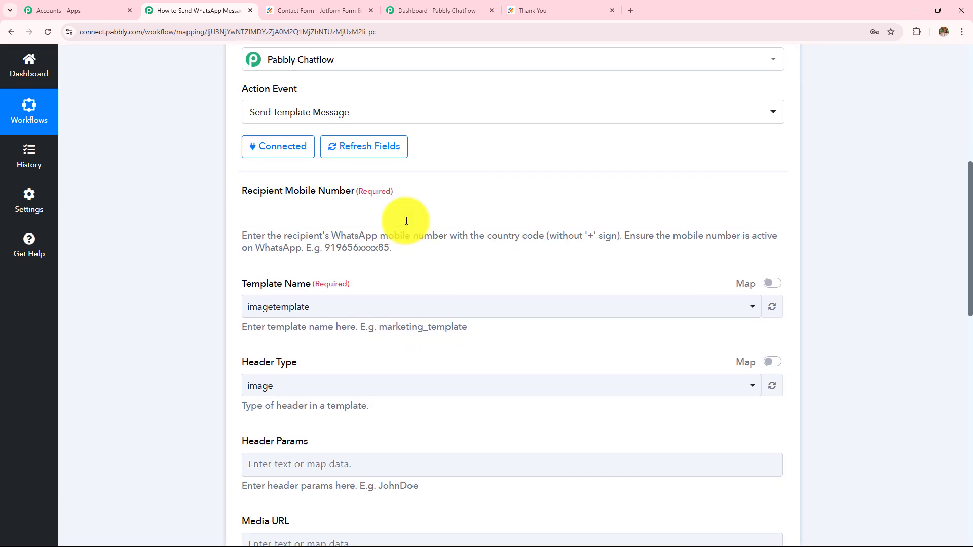
pyautogui.click(365, 321)
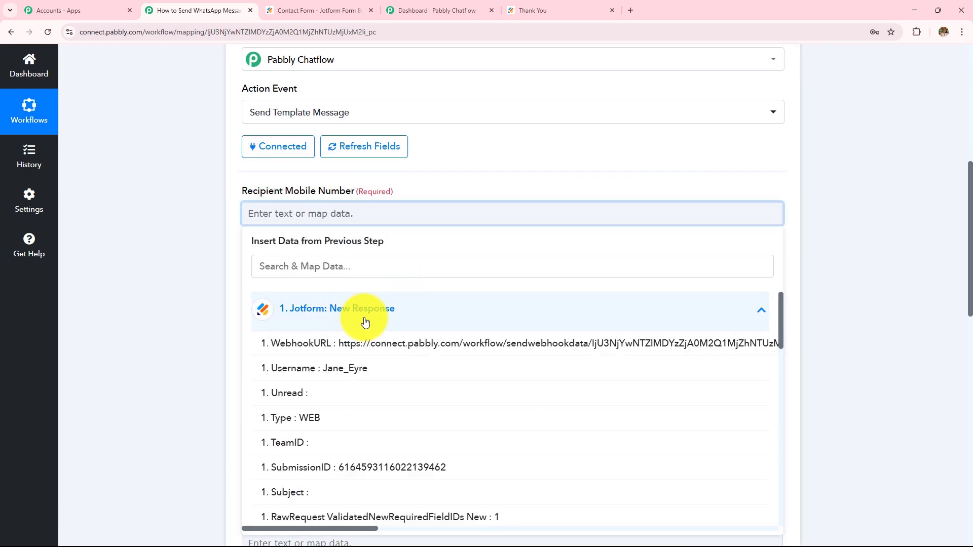
pyautogui.scroll(-6, 414, 424)
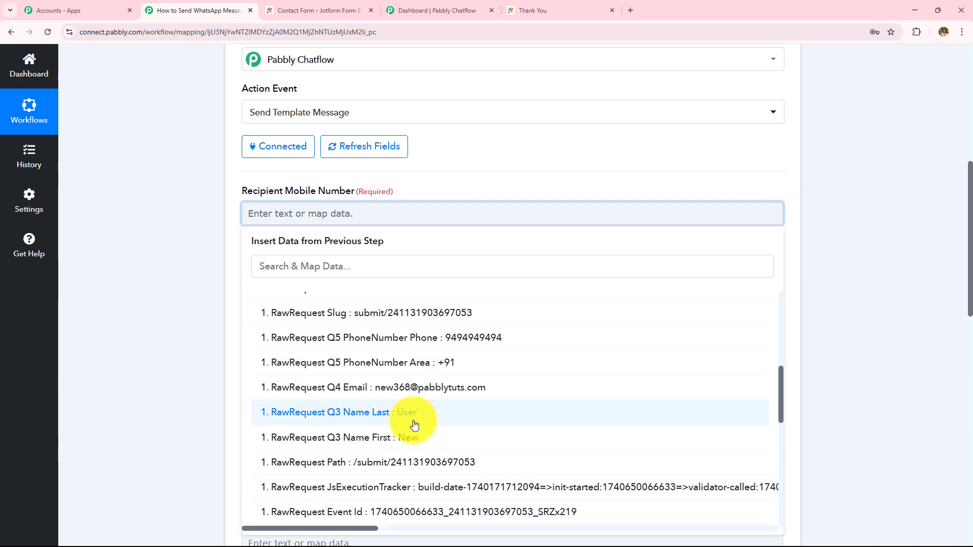
pyautogui.click(463, 369)
pyautogui.click(477, 355)
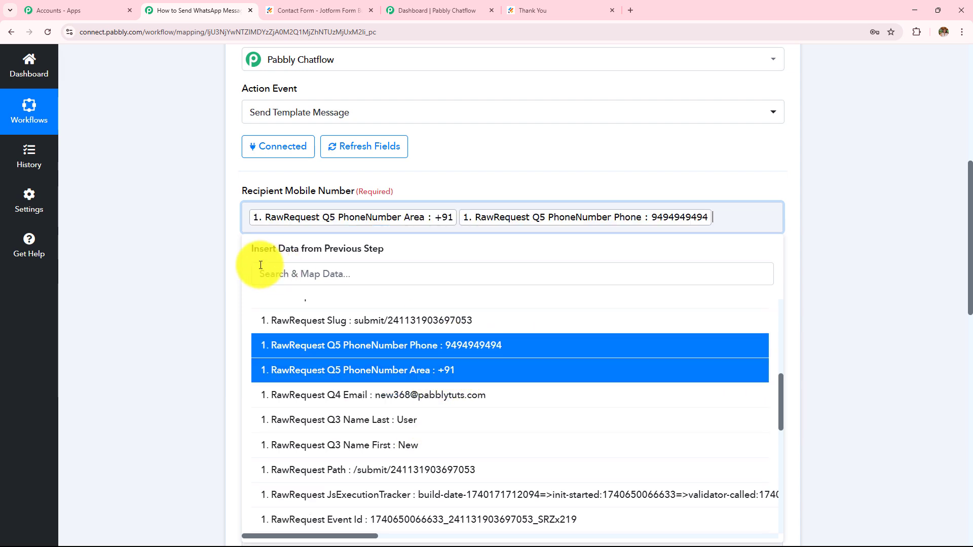
pyautogui.click(188, 247)
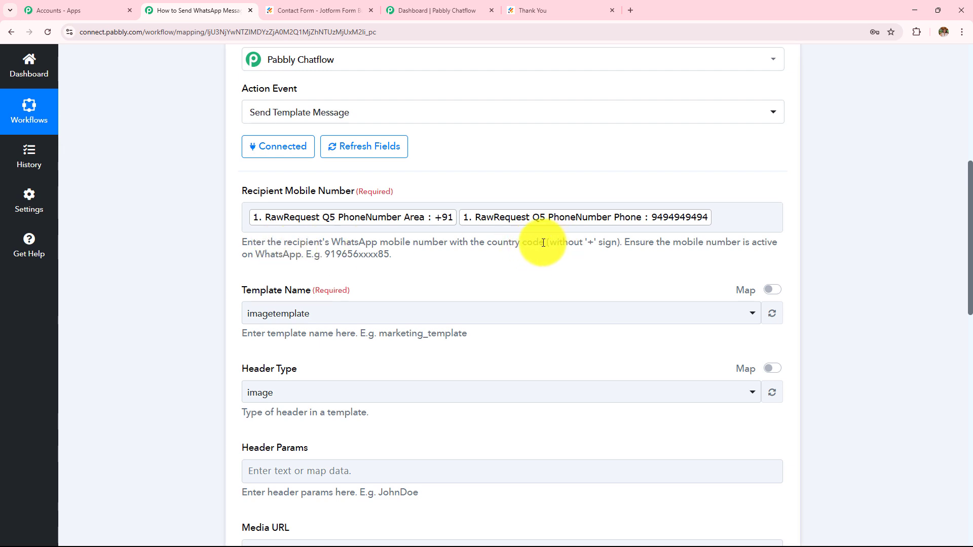
# Replace the mapped PhoneNumber Area in the Recipient Mobile Number with the country code 91, ahead of the mapped phone field.
pyautogui.moveTo(546, 244); pyautogui.dragTo(623, 245)
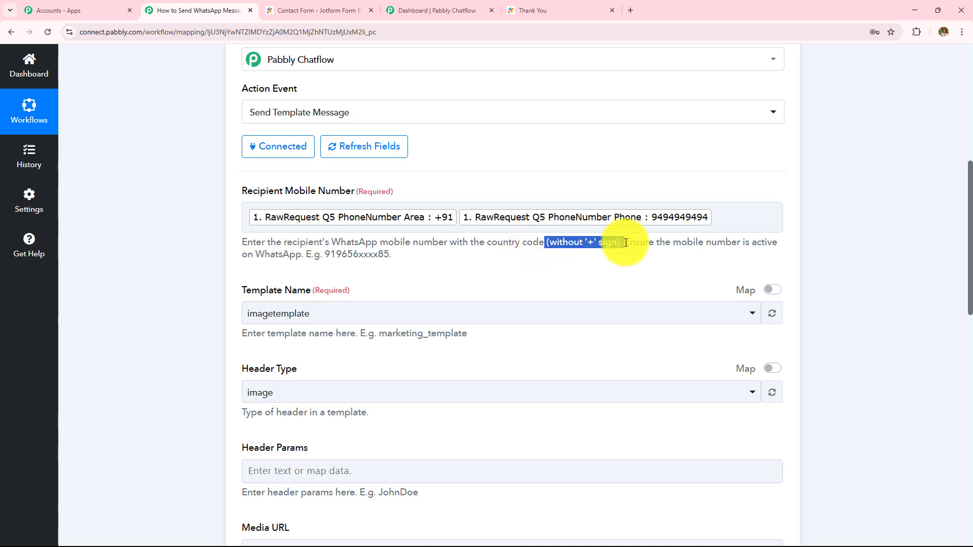
pyautogui.click(570, 277)
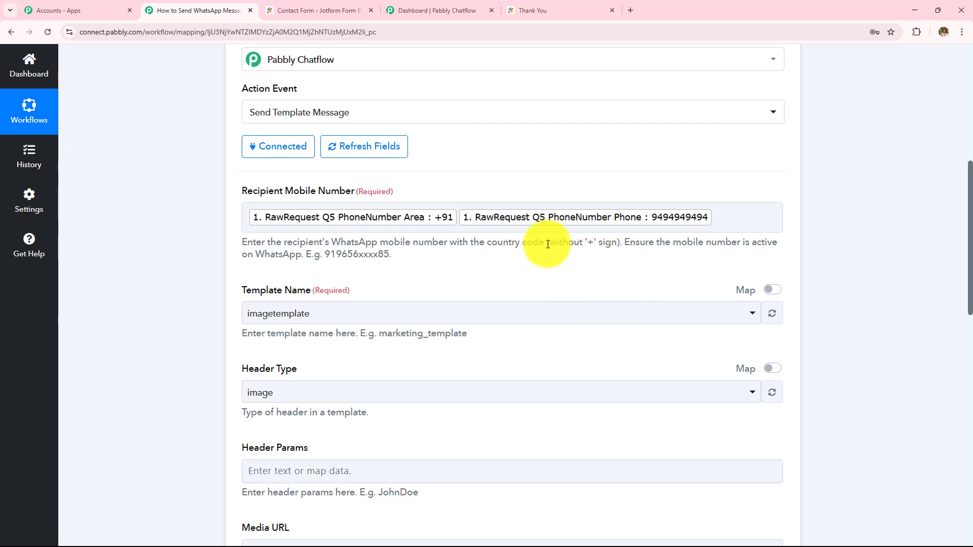
pyautogui.click(431, 226)
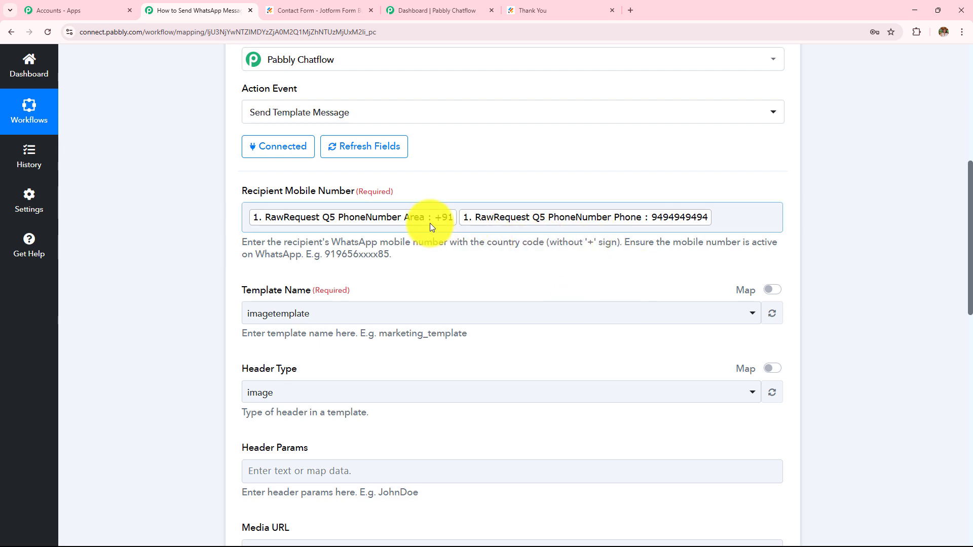
pyautogui.click(456, 218)
pyautogui.press('BackSpace')
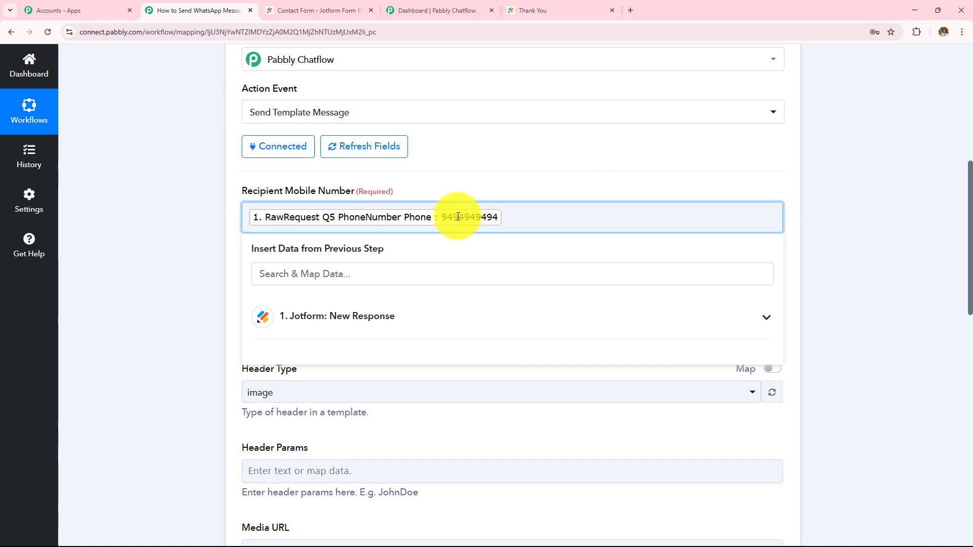
pyautogui.write('91')
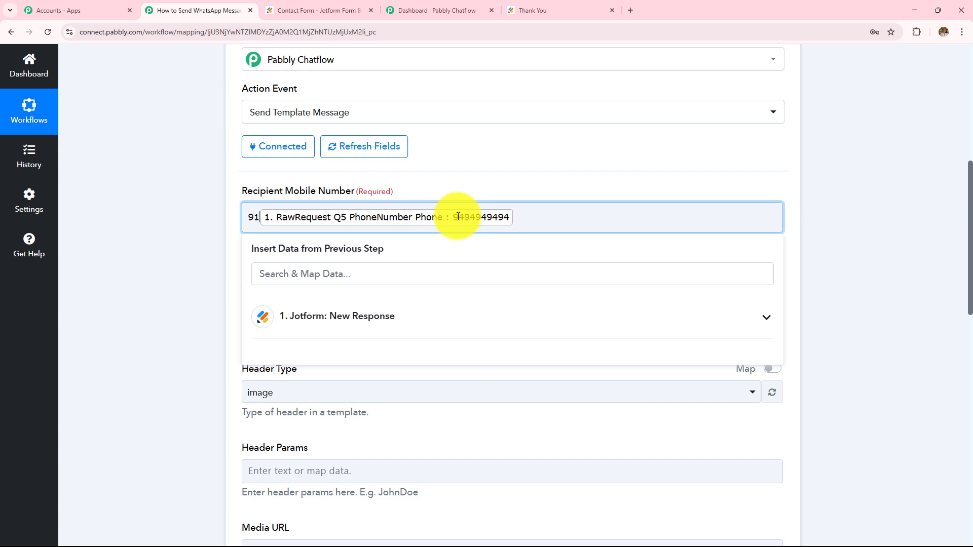
pyautogui.click(196, 224)
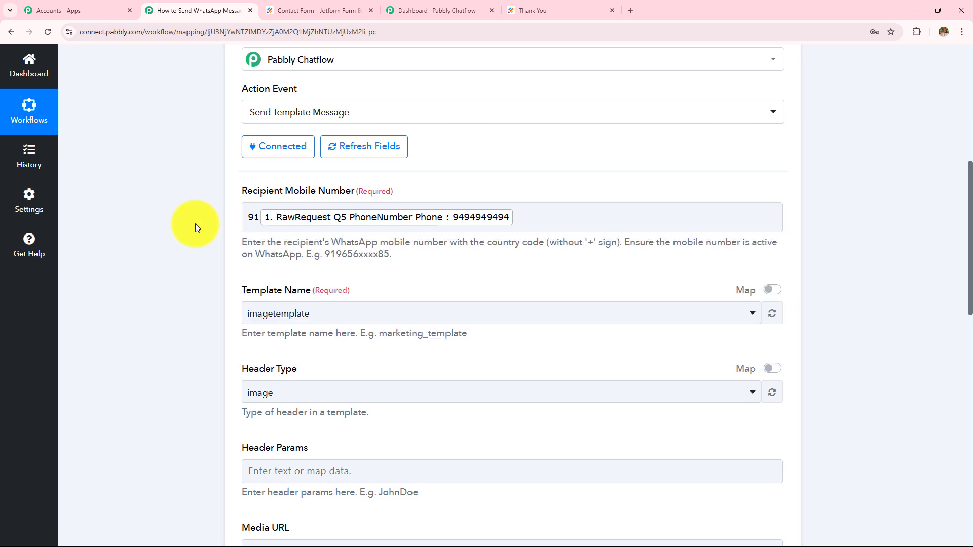
pyautogui.click(494, 218)
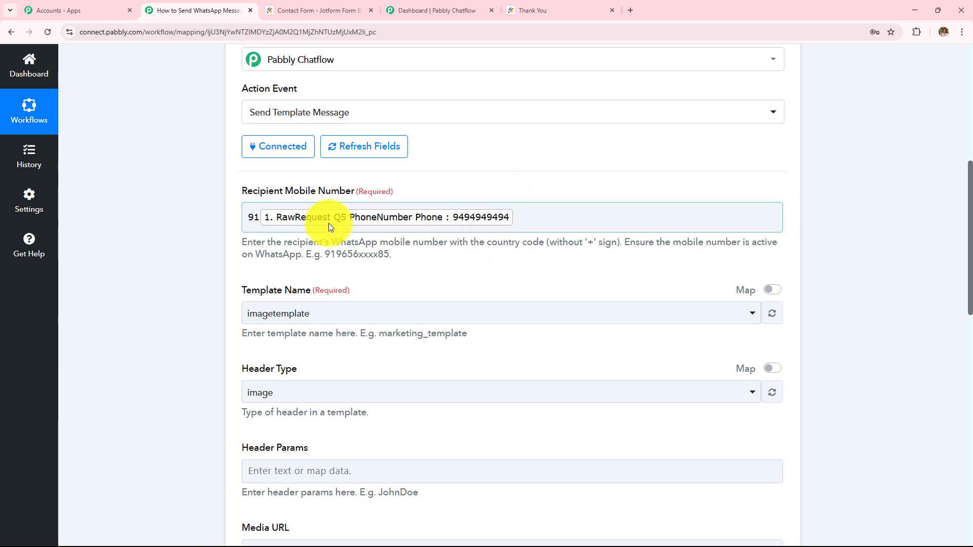
pyautogui.click(231, 219)
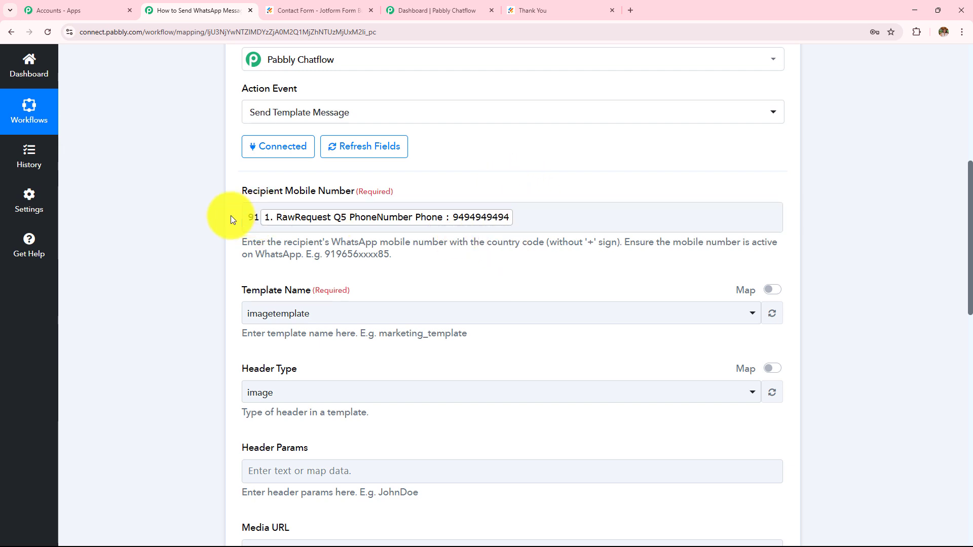
pyautogui.click(248, 221)
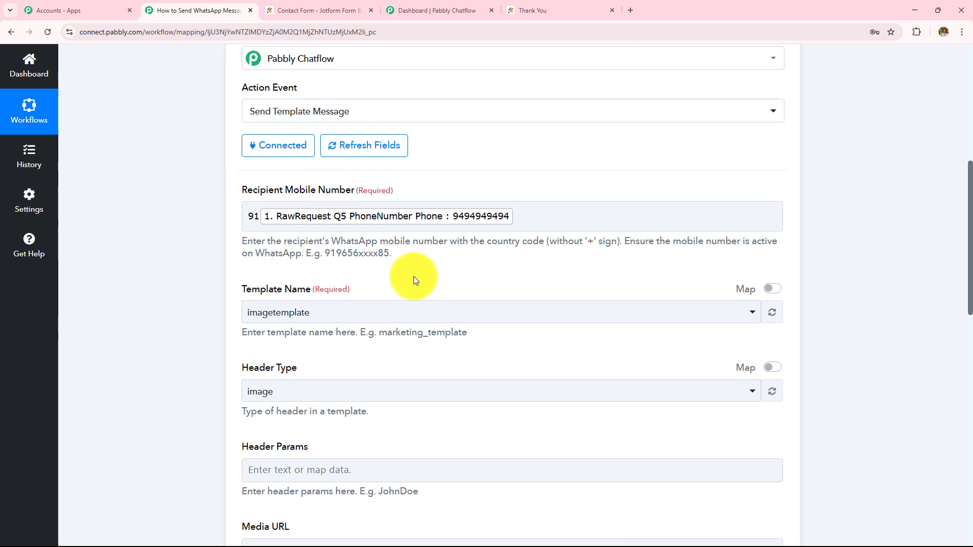
# Check the message template in Pabbly Chatflow, and select new_lead_template as the template name in the Pabbly Connect action.
pyautogui.scroll(-2, 354, 264)
pyautogui.click(350, 219)
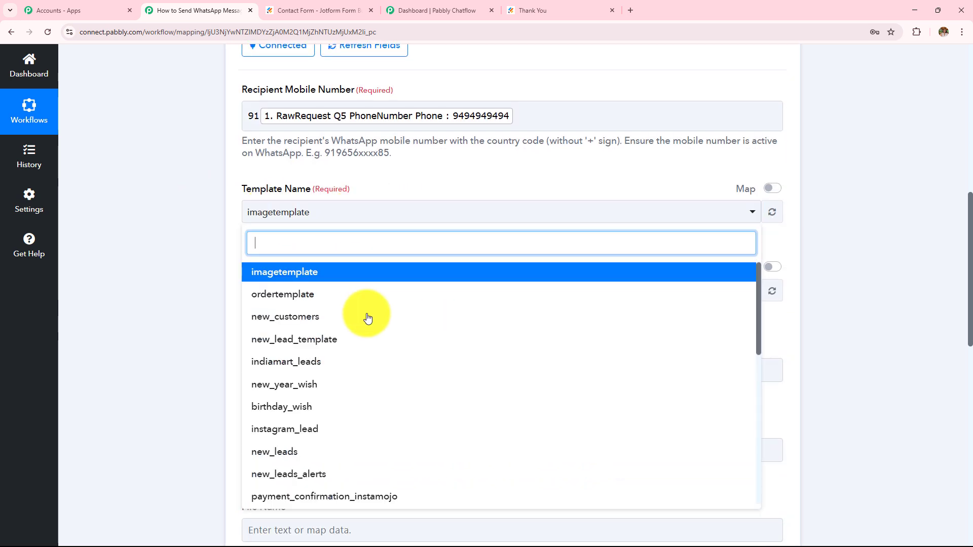
pyautogui.scroll(-3, 365, 324)
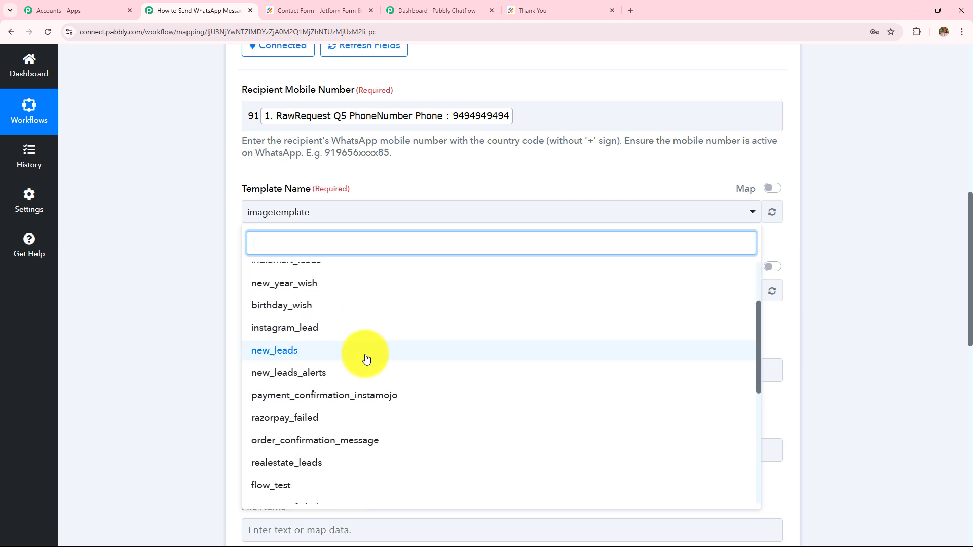
pyautogui.scroll(-1, 365, 354)
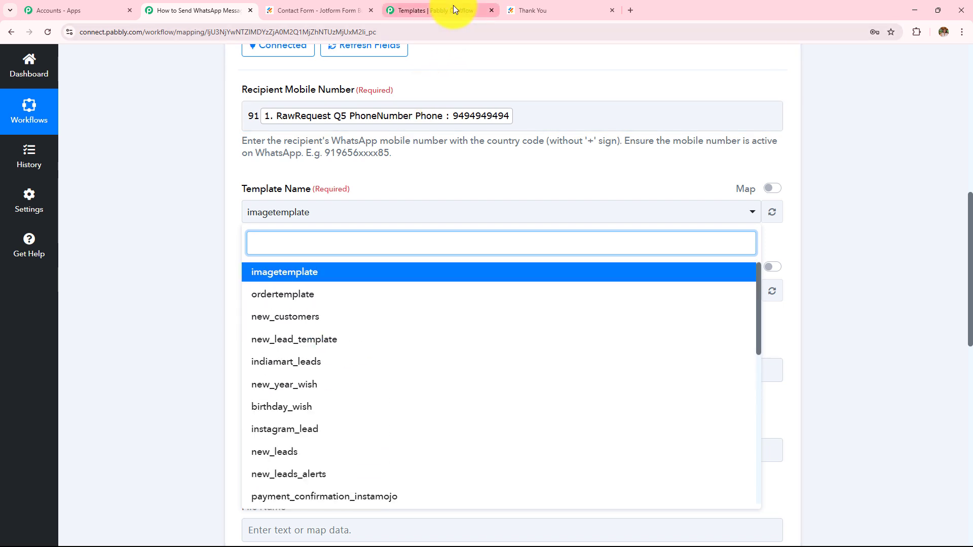
pyautogui.click(453, 11)
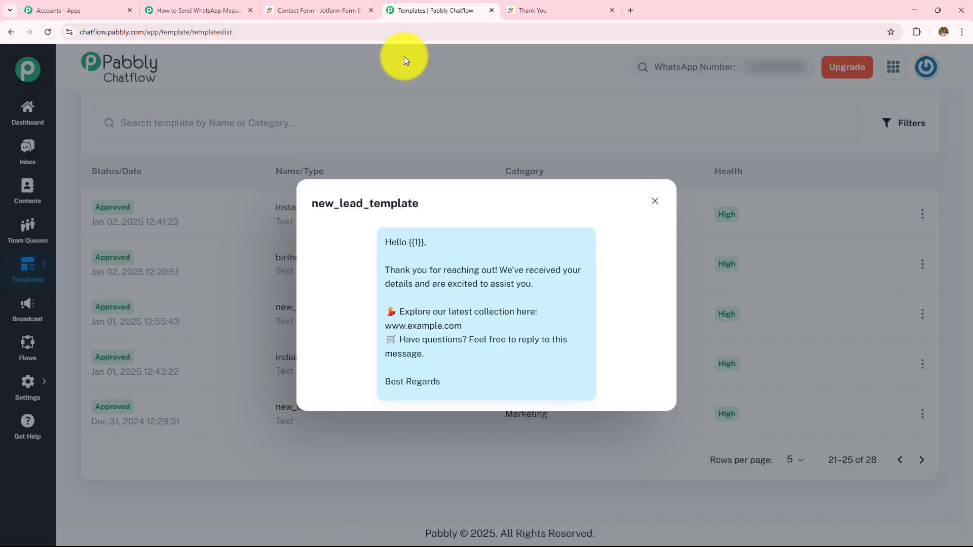
pyautogui.click(185, 10)
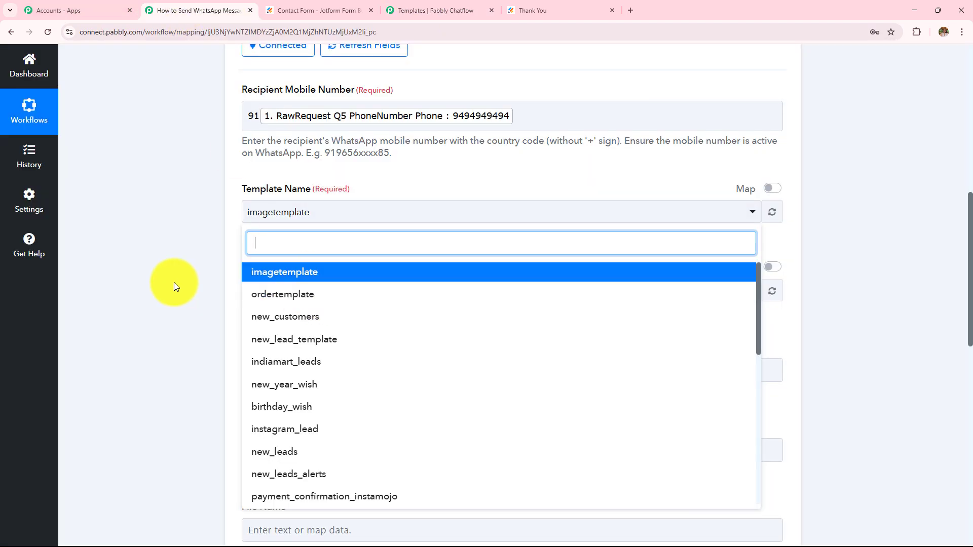
pyautogui.scroll(-3, 200, 289)
pyautogui.scroll(-3, 373, 300)
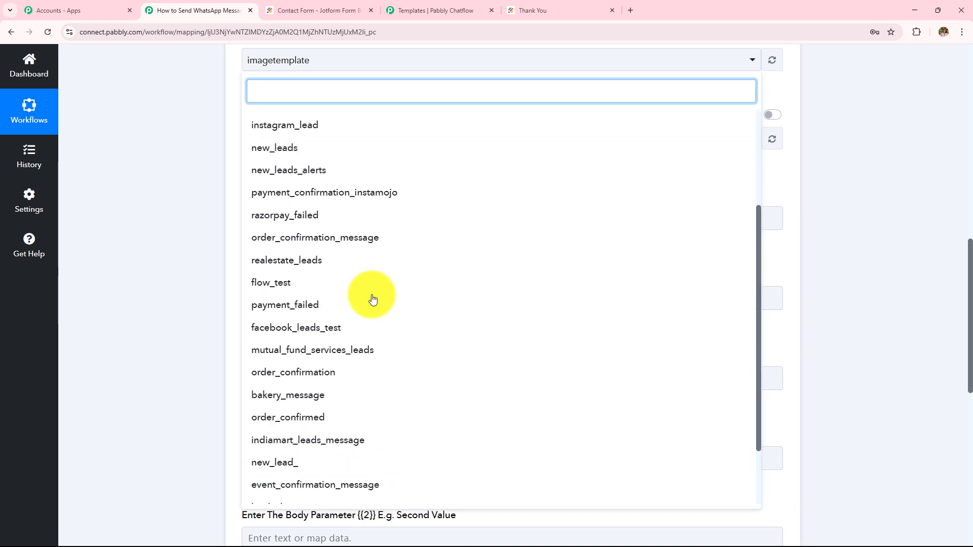
pyautogui.write('new')
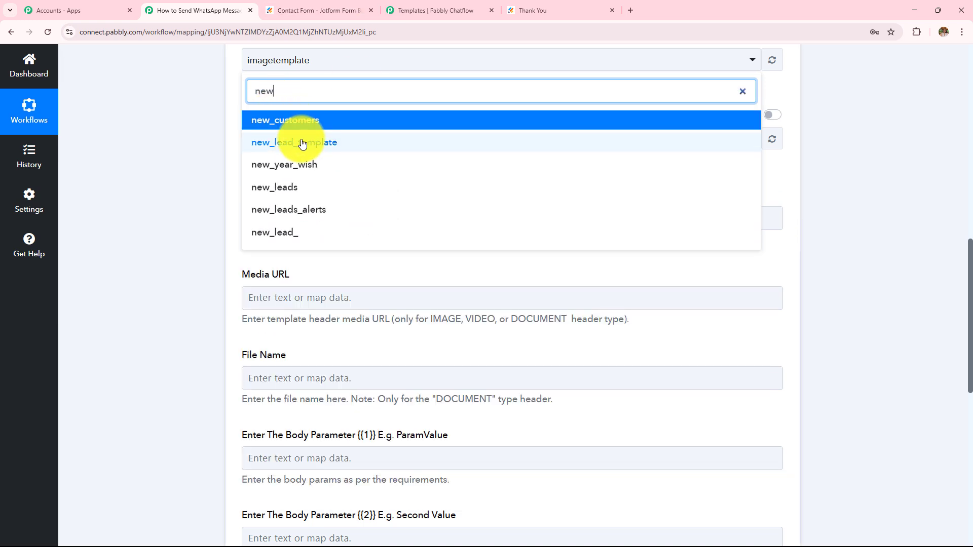
pyautogui.click(273, 142)
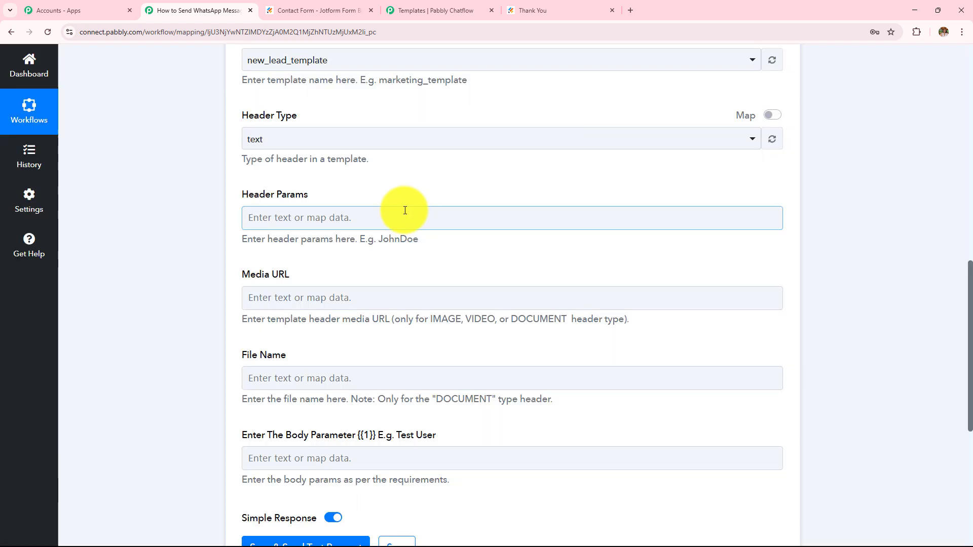
# Review the Header Type, Header Params, Media URL and File Name fields of the Send Template Message action.
pyautogui.scroll(1, 268, 152)
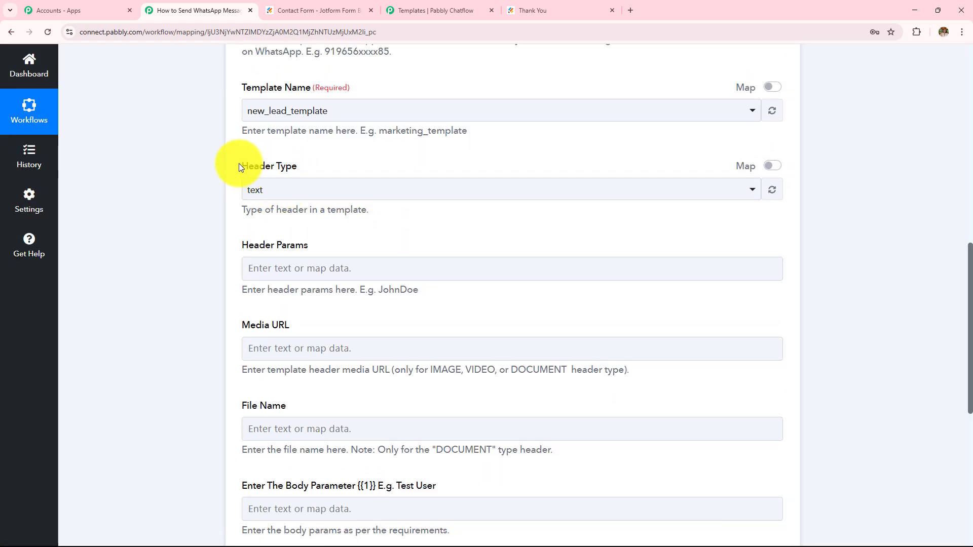
pyautogui.moveTo(234, 166); pyautogui.dragTo(300, 167)
pyautogui.click(245, 247)
pyautogui.moveTo(240, 245); pyautogui.dragTo(336, 407)
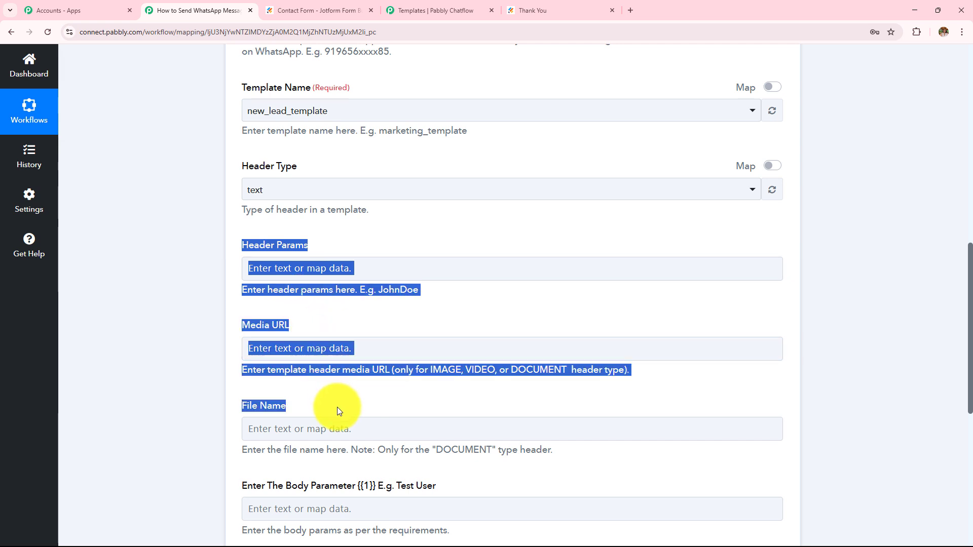
pyautogui.click(503, 223)
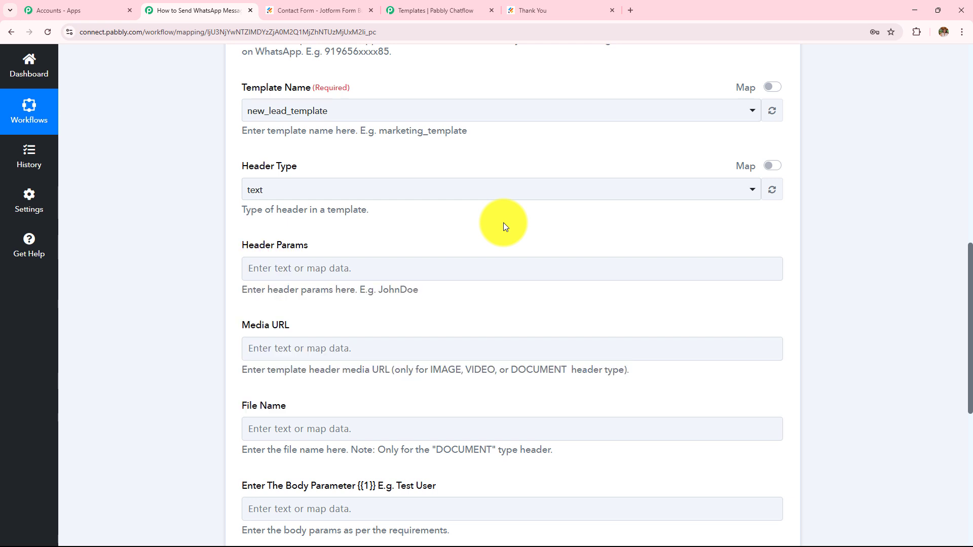
pyautogui.scroll(-2, 480, 311)
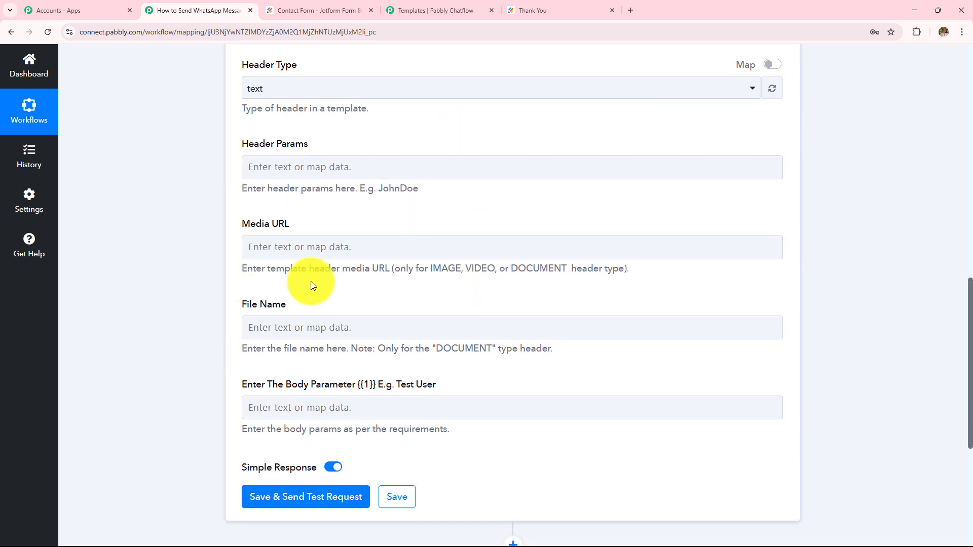
pyautogui.scroll(-2, 385, 296)
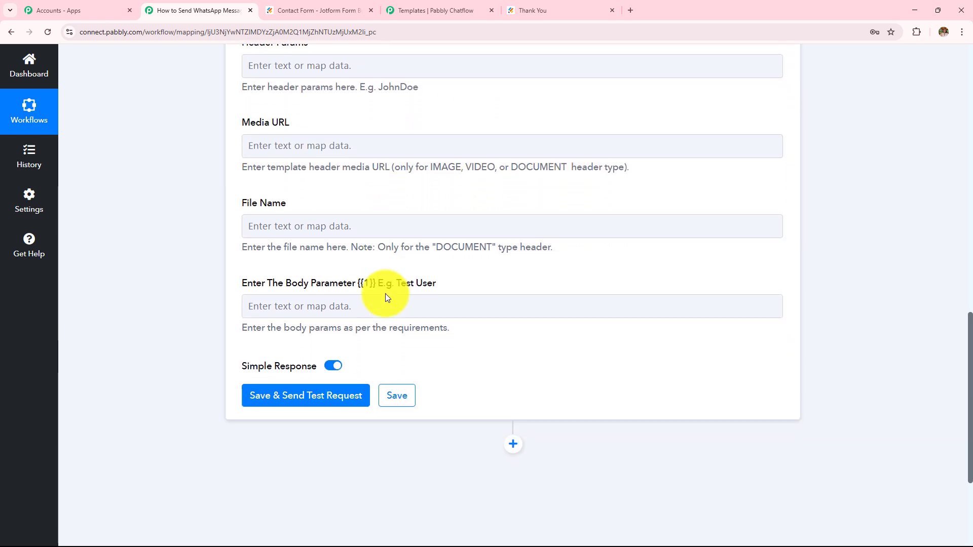
# Compare the Body Parameter {{1}} field with the {{1}} placeholder in Pabbly Chatflow's new_lead_template, returning to the Pabbly Connect workflow.
pyautogui.moveTo(242, 284); pyautogui.dragTo(440, 288)
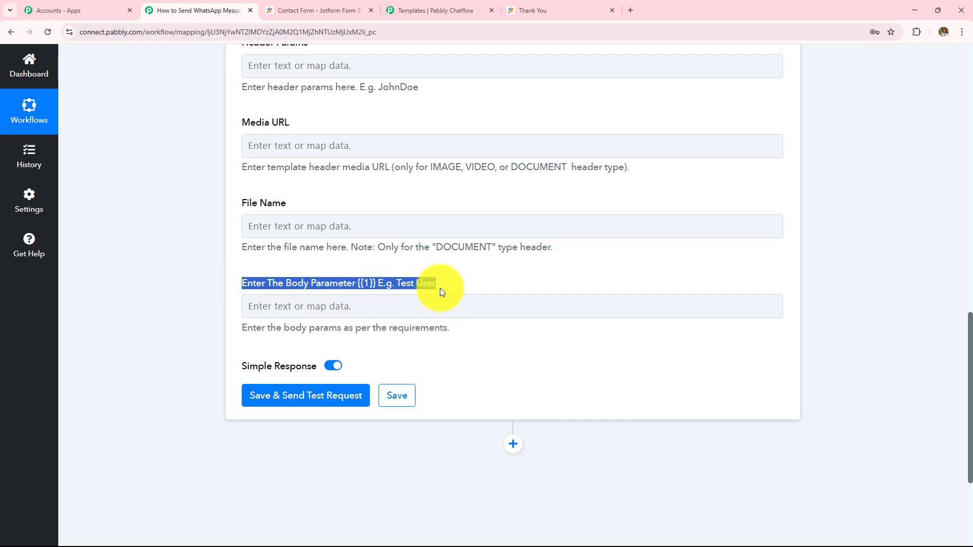
pyautogui.click(452, 8)
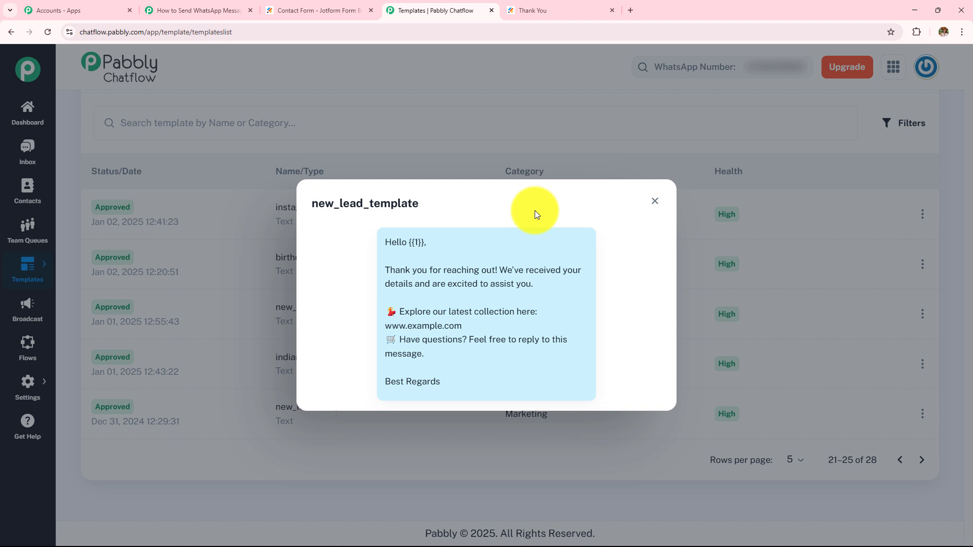
pyautogui.moveTo(427, 242); pyautogui.dragTo(409, 242)
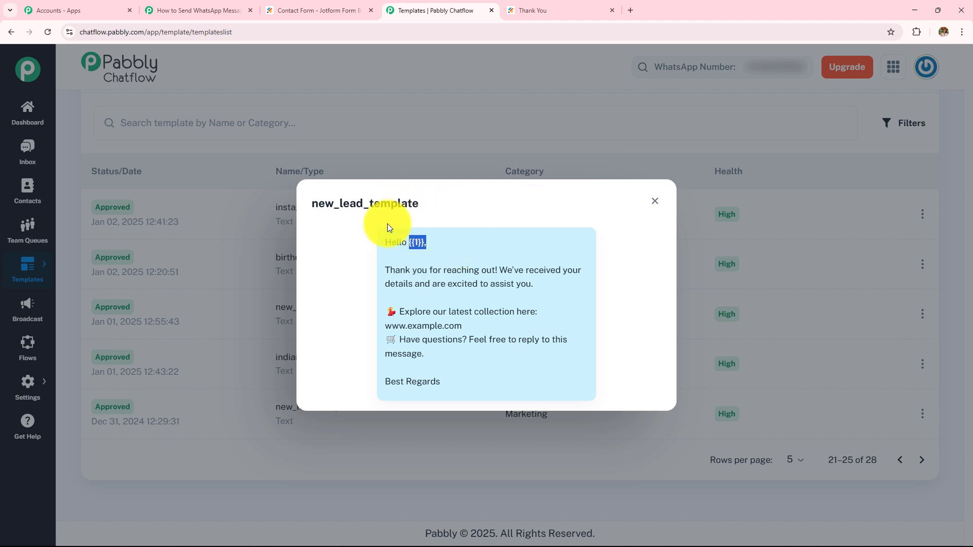
pyautogui.click(226, 8)
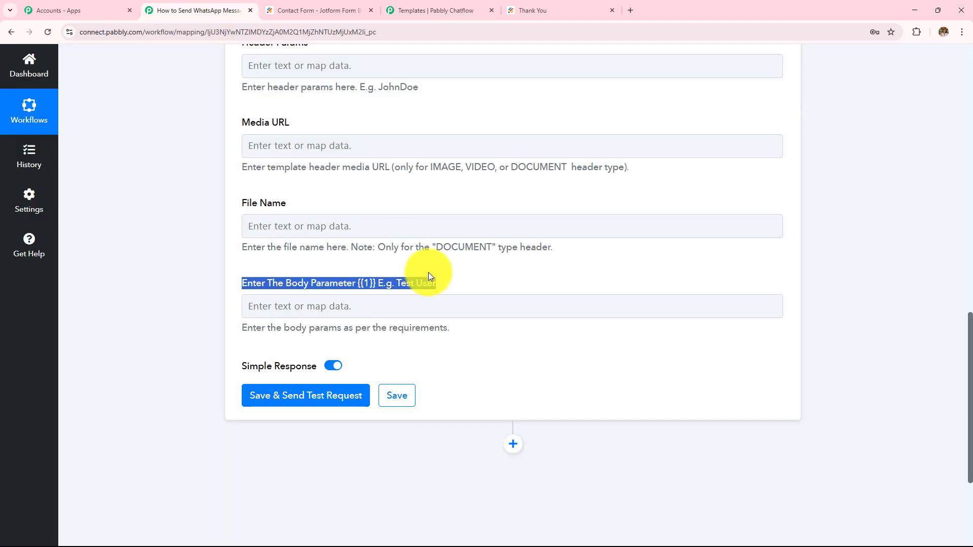
# Map the Body Parameter {{1}} to Jotform's RawRequest Q3 Name First followed by RawRequest Q3 Name Last.
pyautogui.click(355, 312)
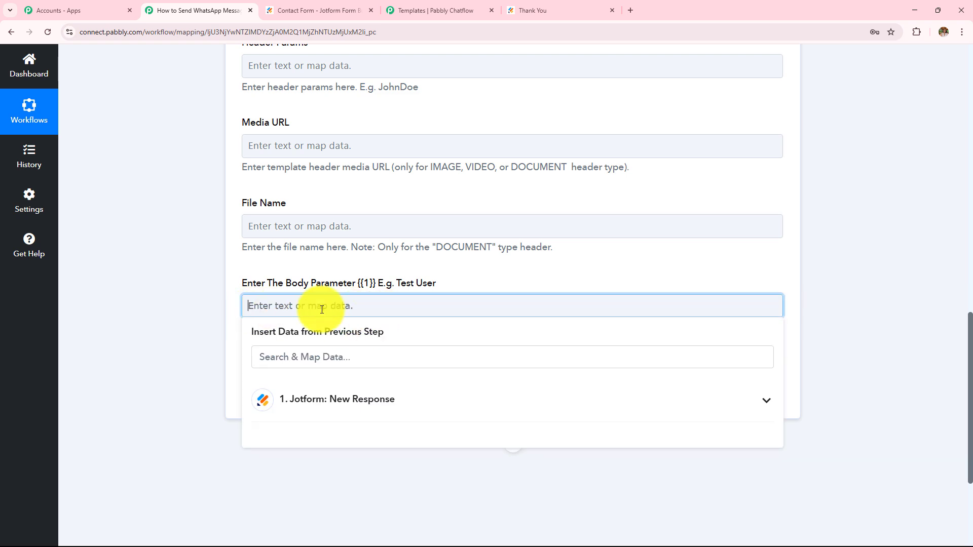
pyautogui.click(373, 400)
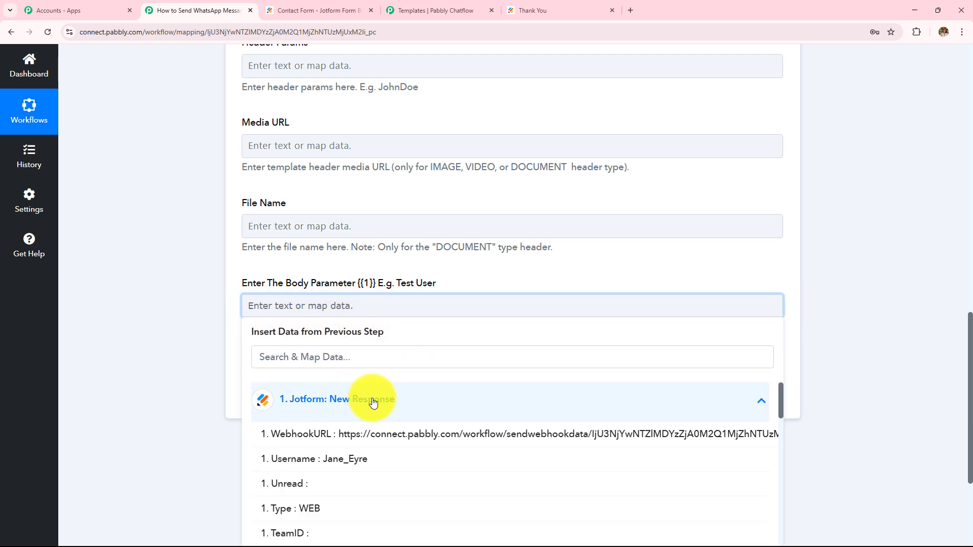
pyautogui.scroll(-2, 564, 246)
pyautogui.scroll(-7, 428, 391)
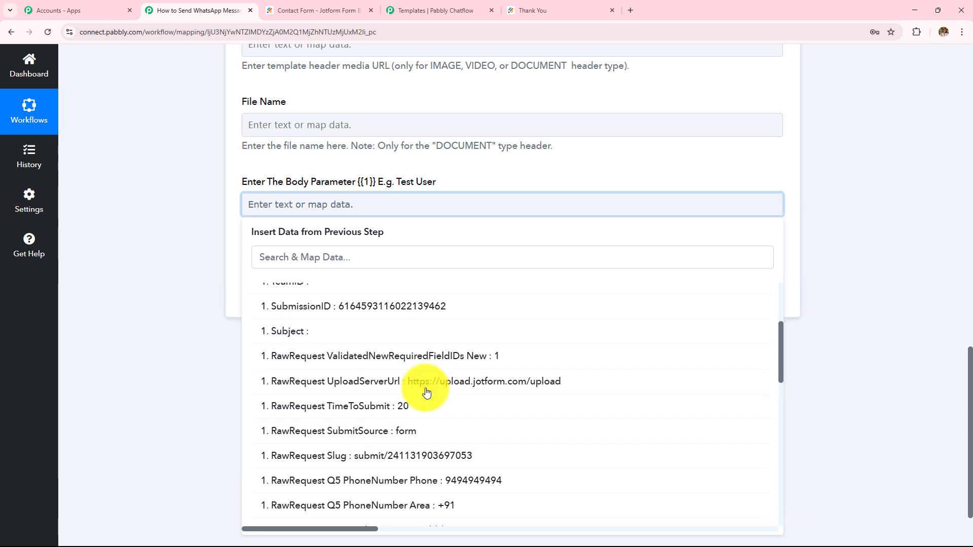
pyautogui.click(426, 392)
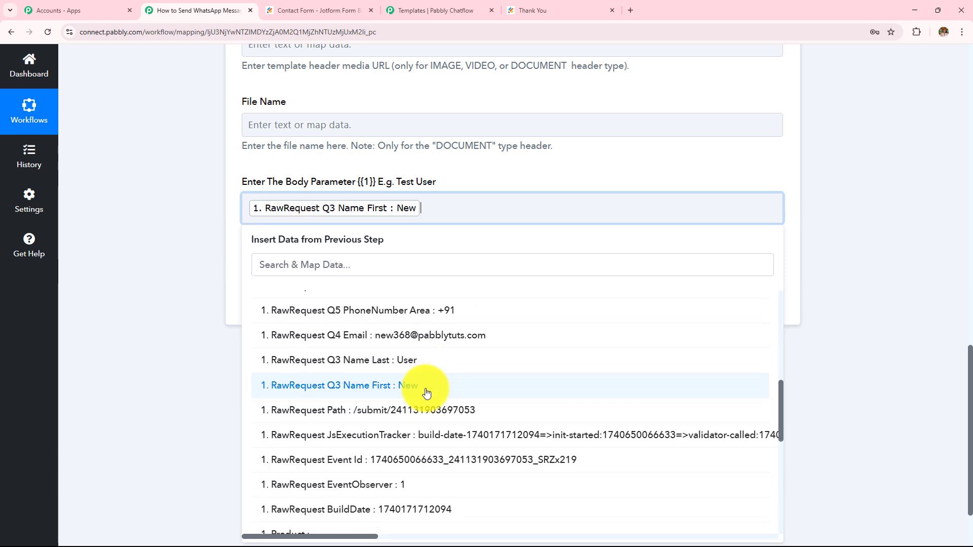
pyautogui.click(421, 360)
pyautogui.scroll(-3, 146, 289)
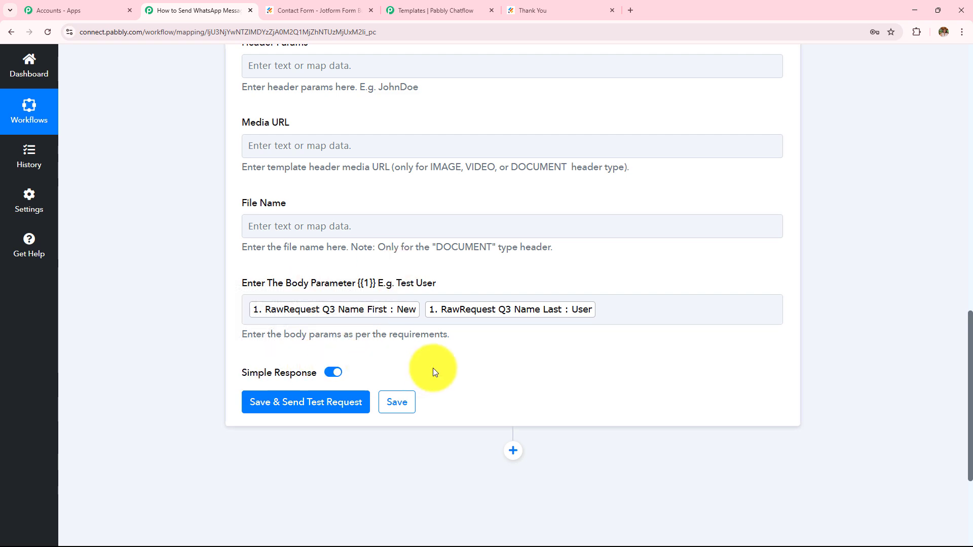
# Replace the mapped phone field after 91 in the Recipient Mobile Number with an active WhatsApp number for testing.
pyautogui.scroll(8, 433, 369)
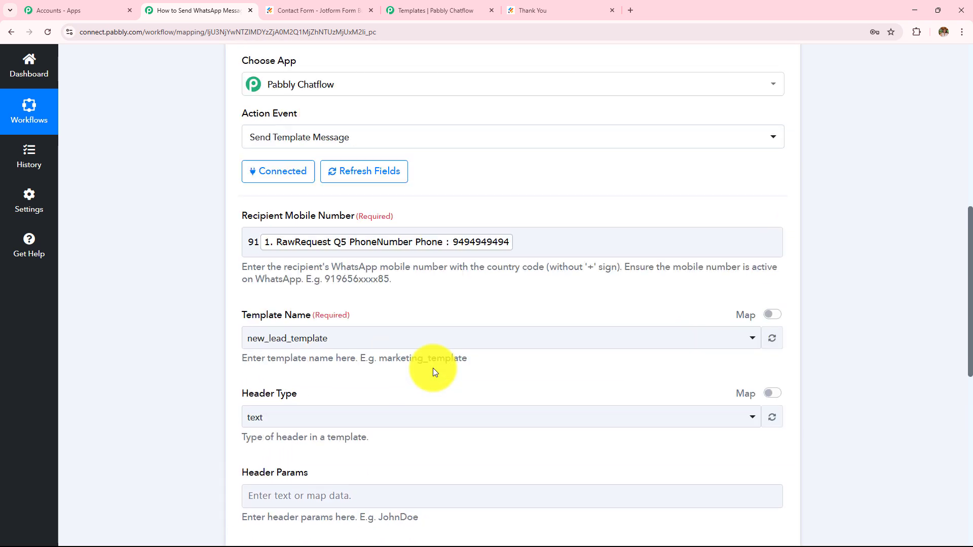
pyautogui.scroll(1, 433, 368)
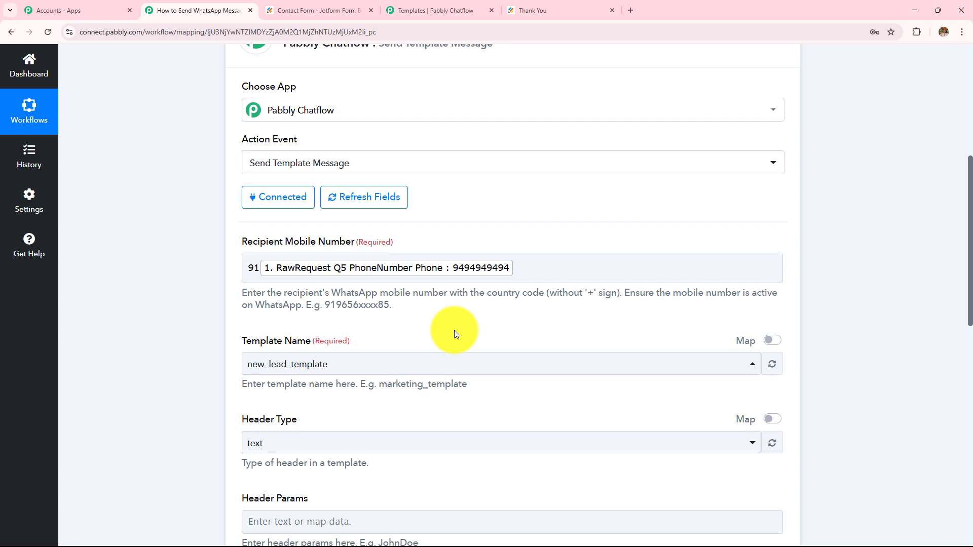
pyautogui.scroll(-9, 454, 333)
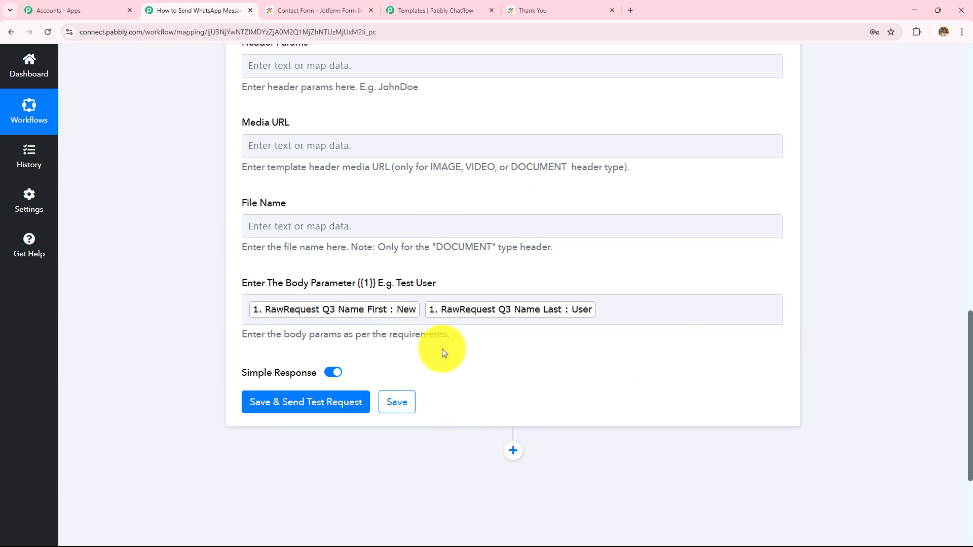
pyautogui.scroll(5, 442, 349)
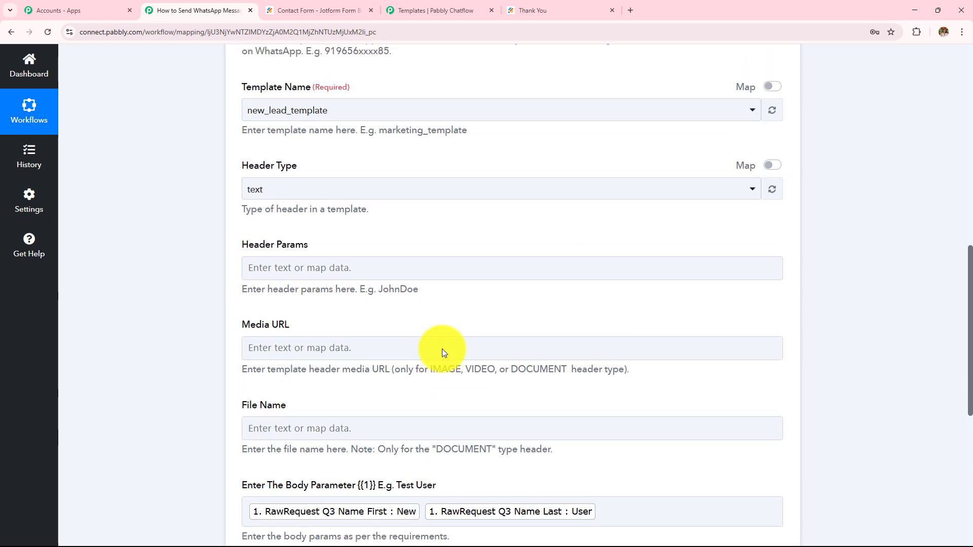
pyautogui.scroll(3, 445, 362)
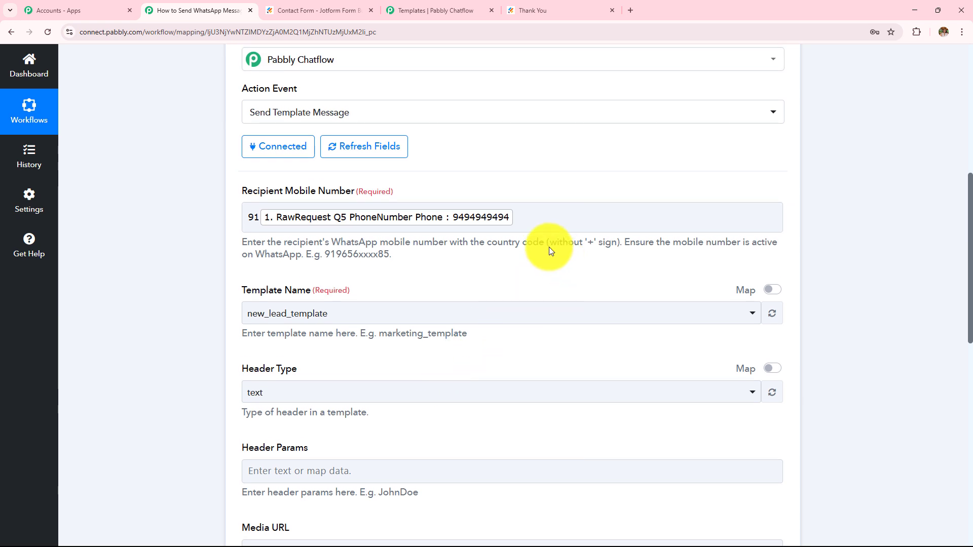
pyautogui.click(525, 217)
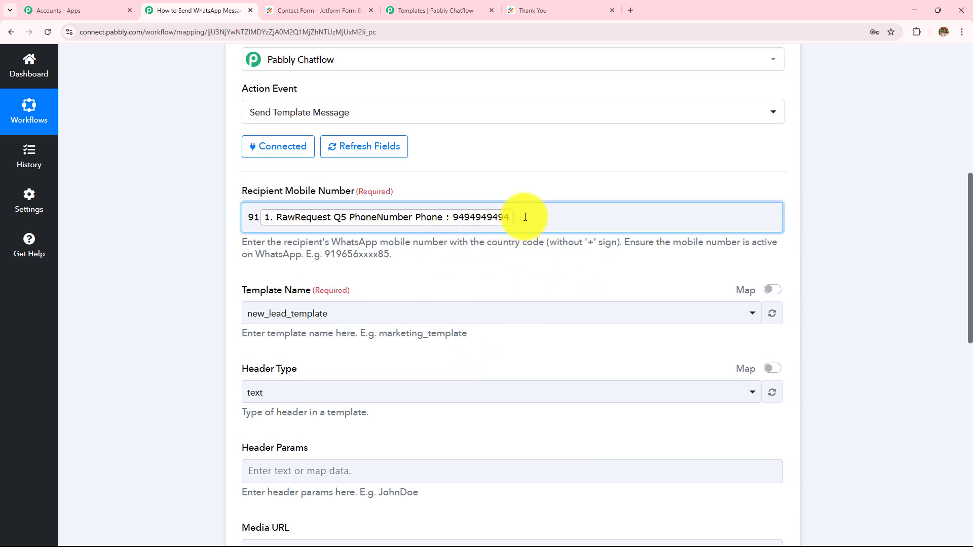
pyautogui.press('BackSpace')
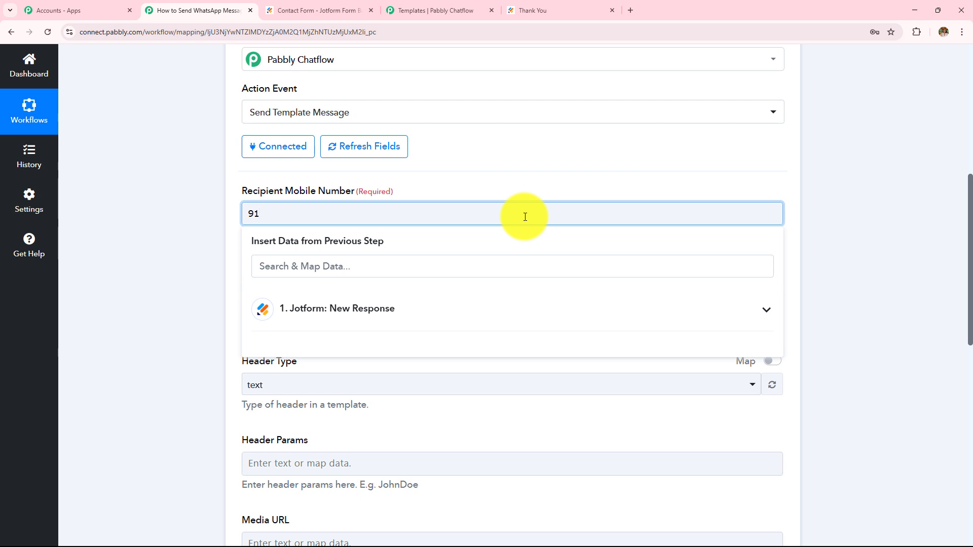
pyautogui.write('789')
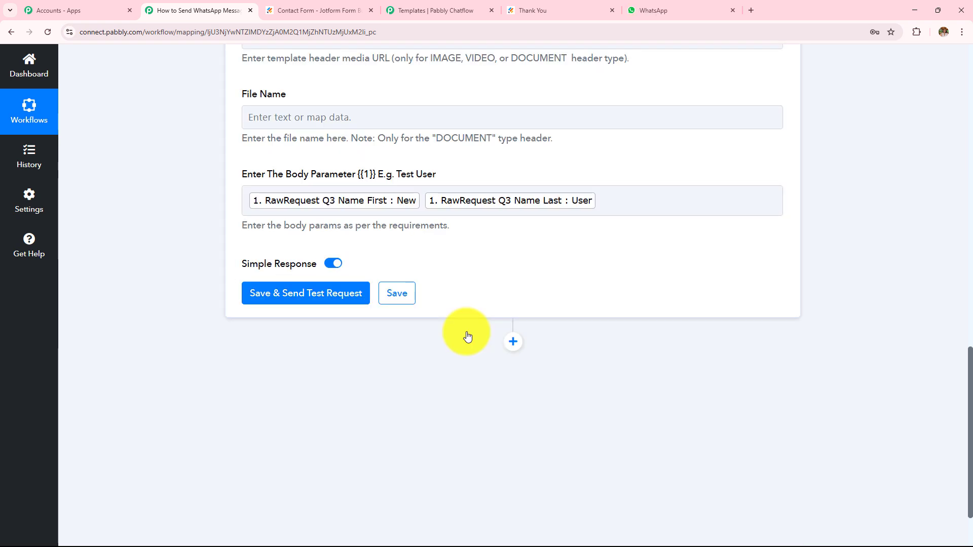
# Save the Send Template Message action with a test request, and check the status in the received response.
pyautogui.scroll(-2, 467, 331)
pyautogui.click(287, 215)
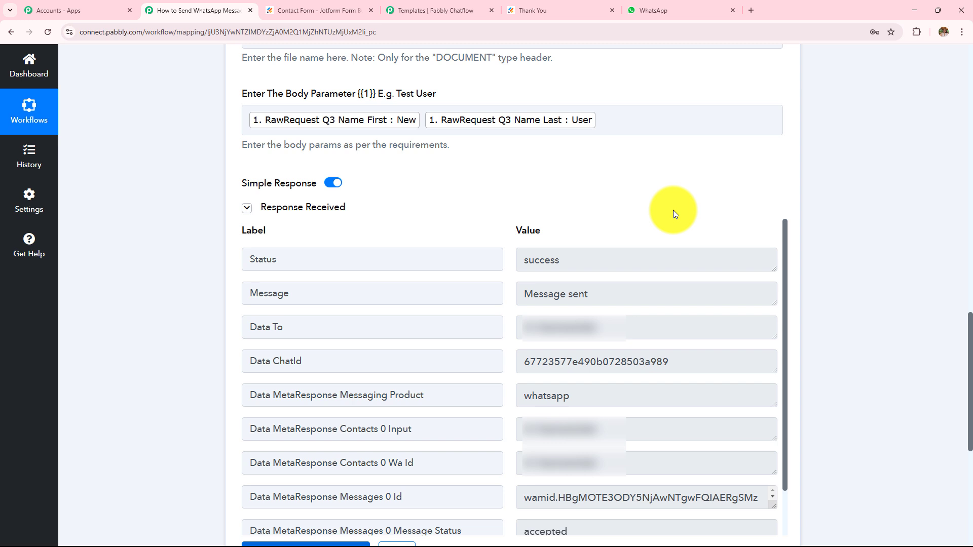
pyautogui.moveTo(589, 304); pyautogui.dragTo(413, 263)
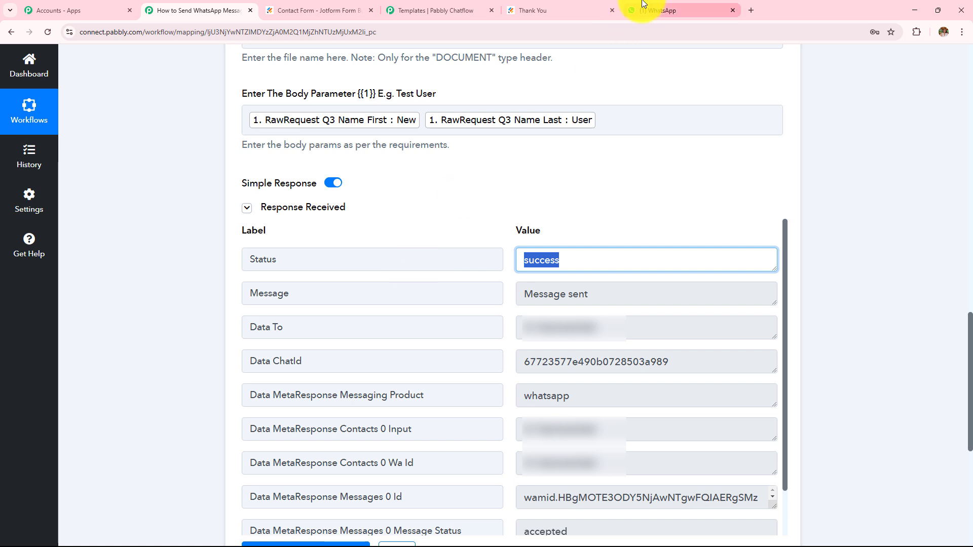
# Switch to WhatsApp Web and read the test message received from Pabbly Whatsapp, including its greeting name.
pyautogui.click(659, 11)
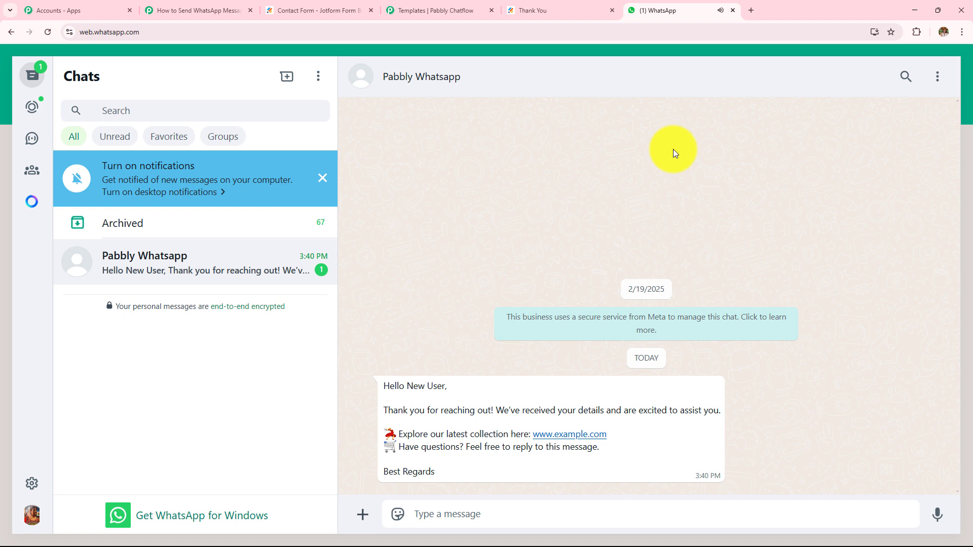
pyautogui.moveTo(407, 387); pyautogui.dragTo(472, 386)
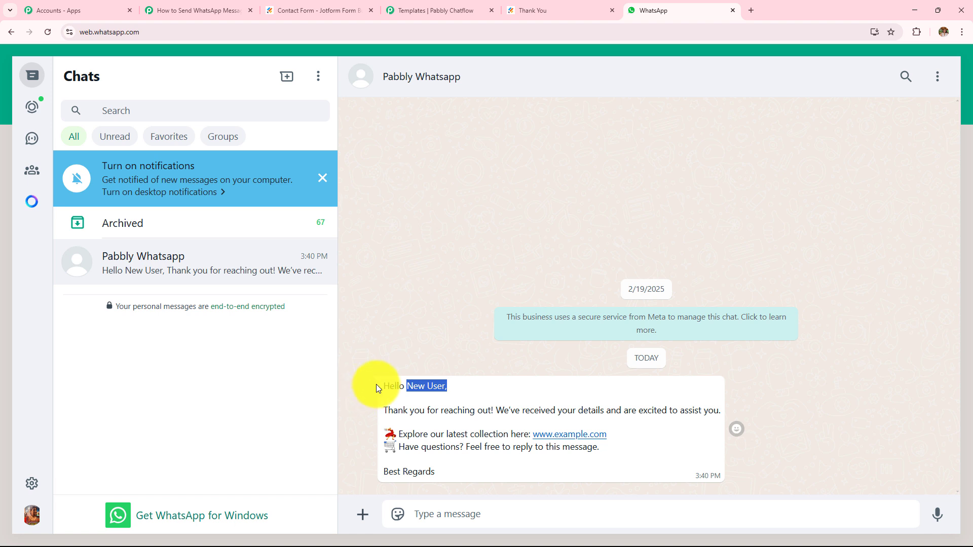
pyautogui.moveTo(378, 386); pyautogui.dragTo(459, 475)
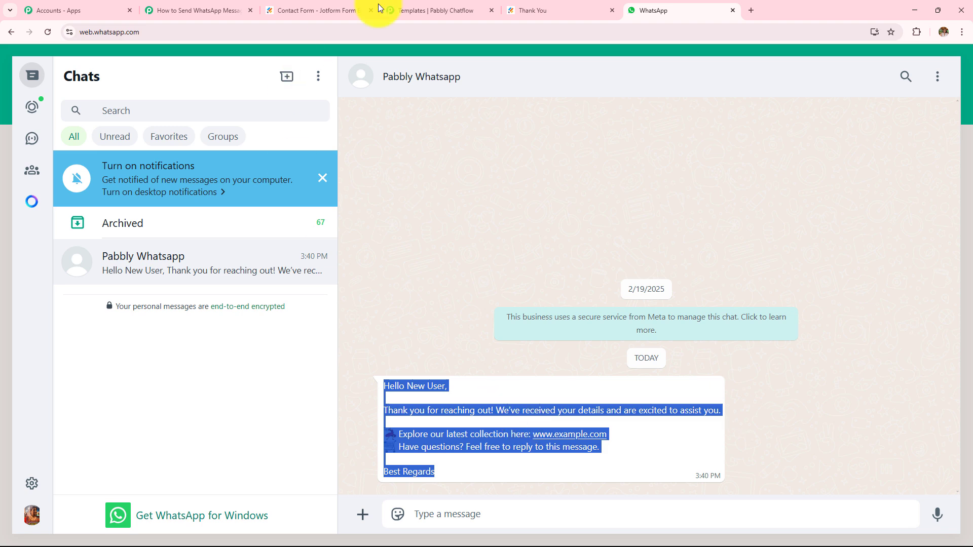
# Switch to Pabbly Chatflow and check the sent template message in the Inbox conversation.
pyautogui.click(413, 10)
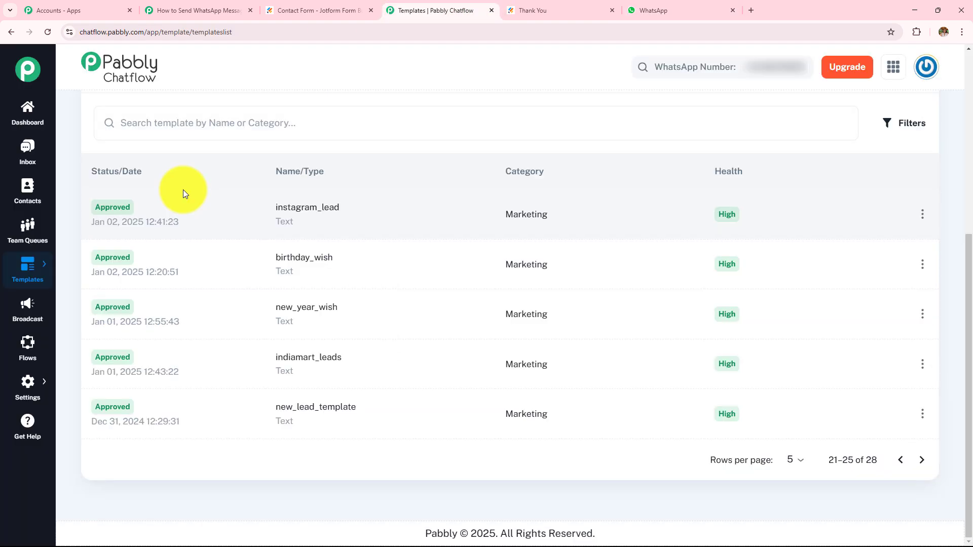
pyautogui.click(37, 152)
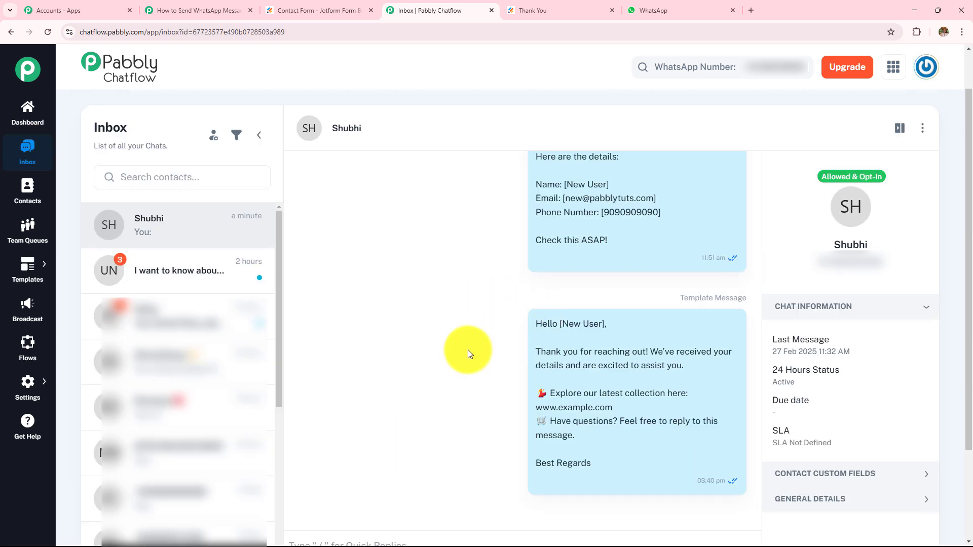
pyautogui.moveTo(527, 364)
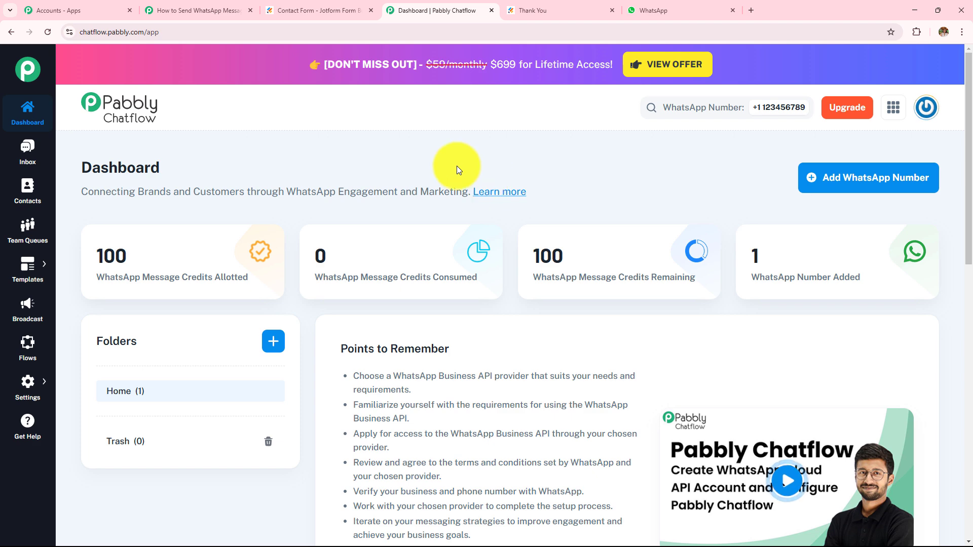
# Return to the Pabbly Connect workflow and review the Jotform New Response trigger with its webhook URL and captured response.
pyautogui.click(192, 10)
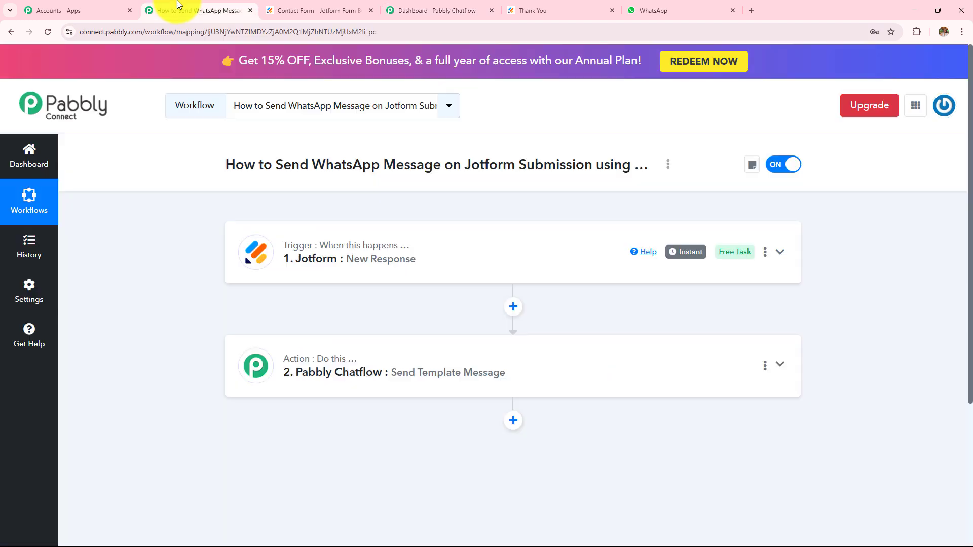
pyautogui.click(375, 252)
pyautogui.scroll(-4, 375, 247)
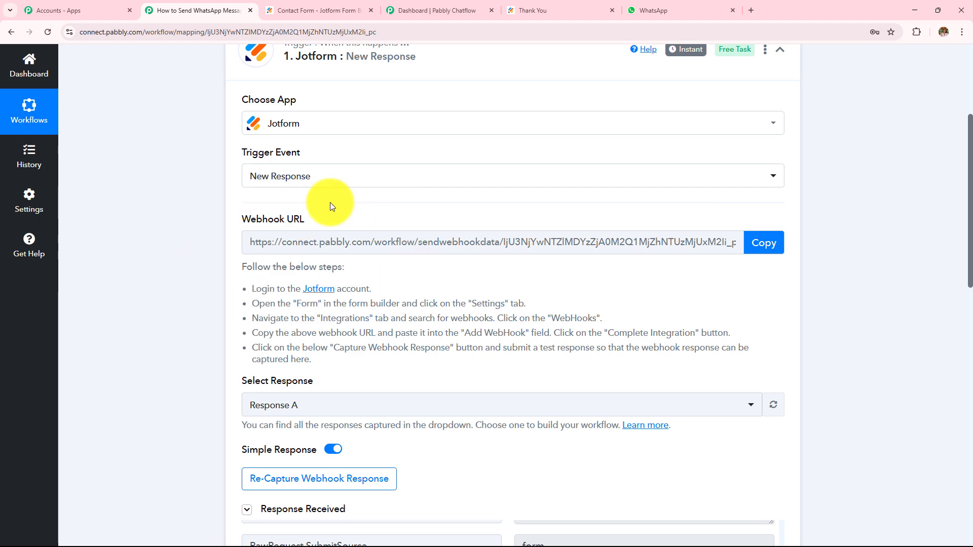
pyautogui.scroll(-5, 851, 279)
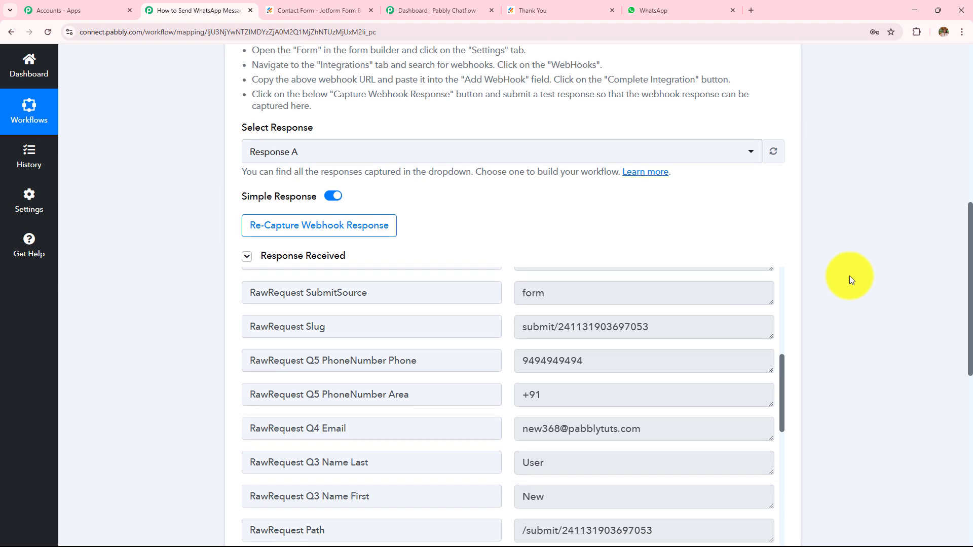
pyautogui.scroll(-3, 850, 276)
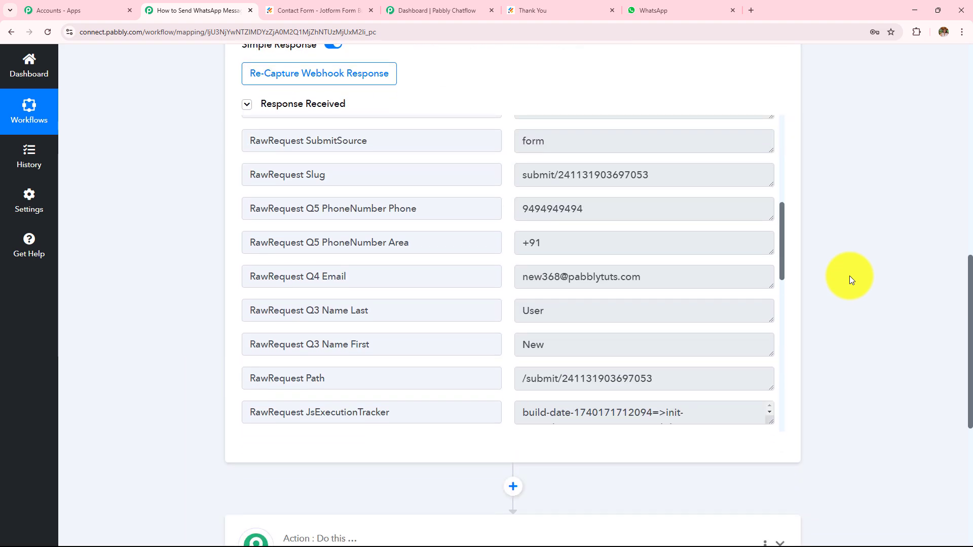
pyautogui.scroll(-6, 849, 276)
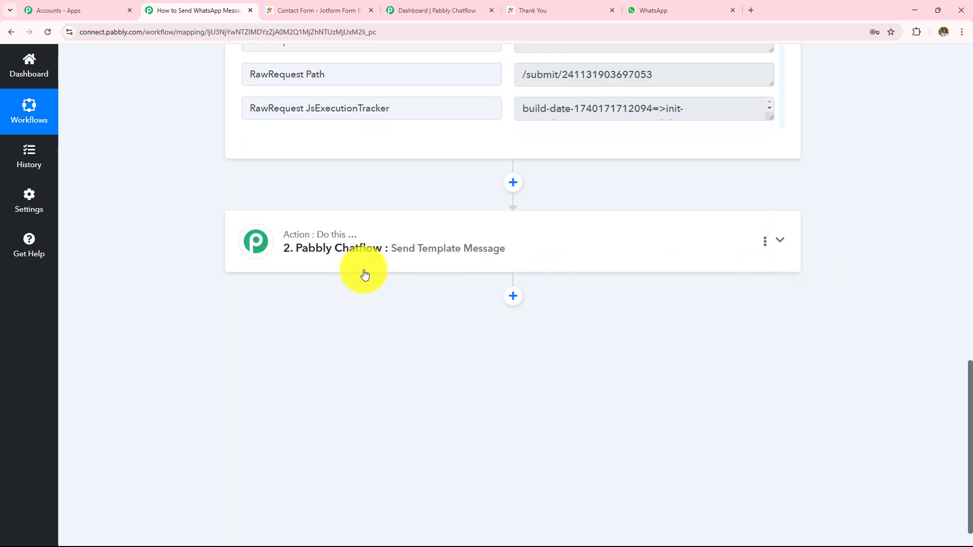
# Review the Send Template Message action's field mappings and the message in WhatsApp Web, ending on the workflow overview.
pyautogui.click(562, 265)
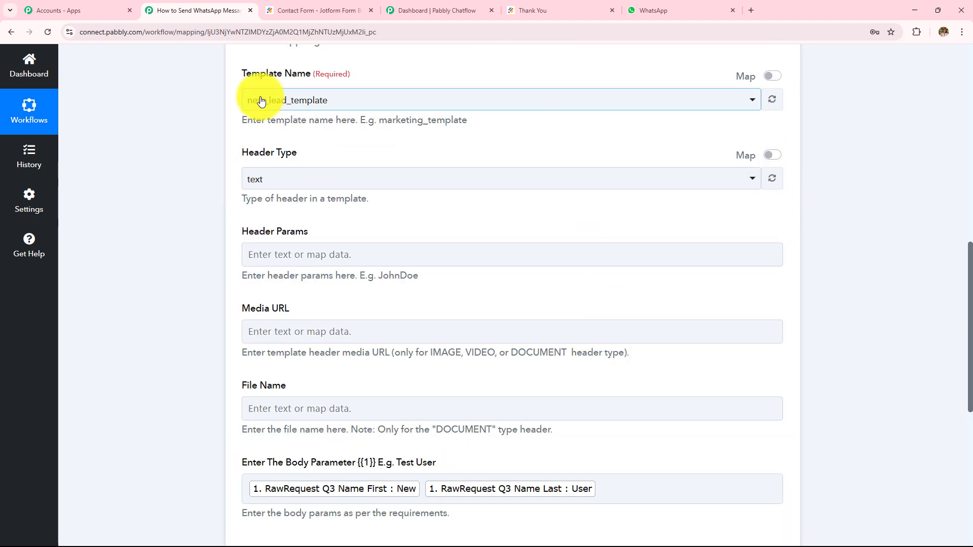
pyautogui.scroll(-4, 448, 235)
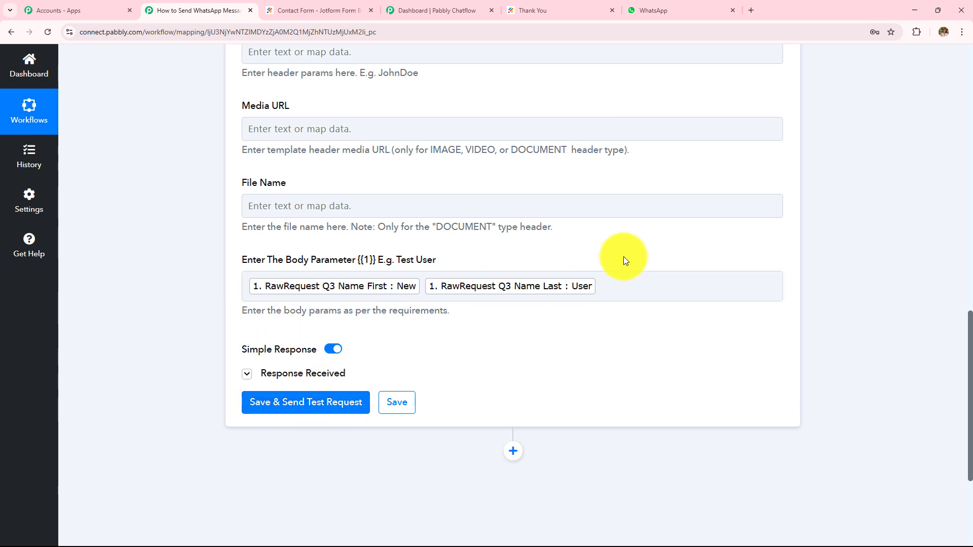
pyautogui.click(693, 9)
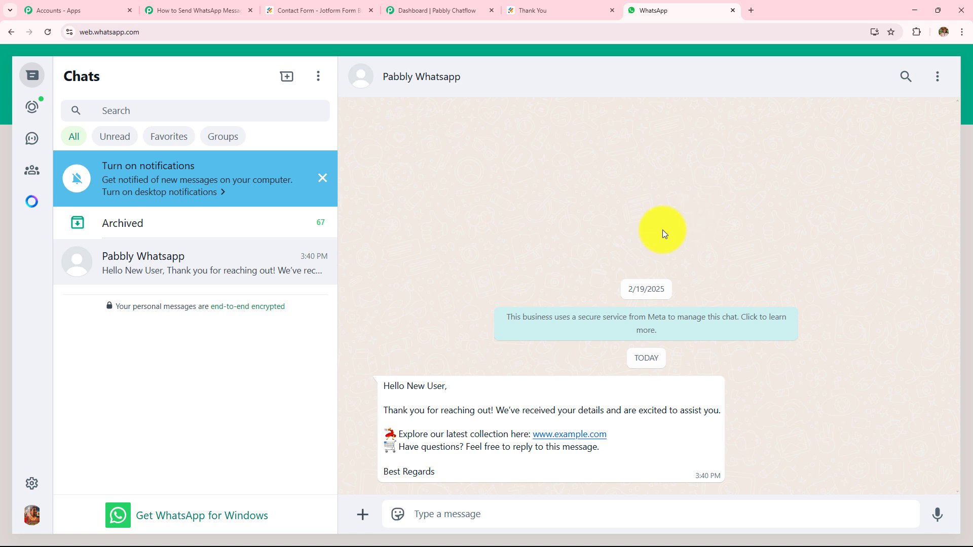
pyautogui.click(203, 17)
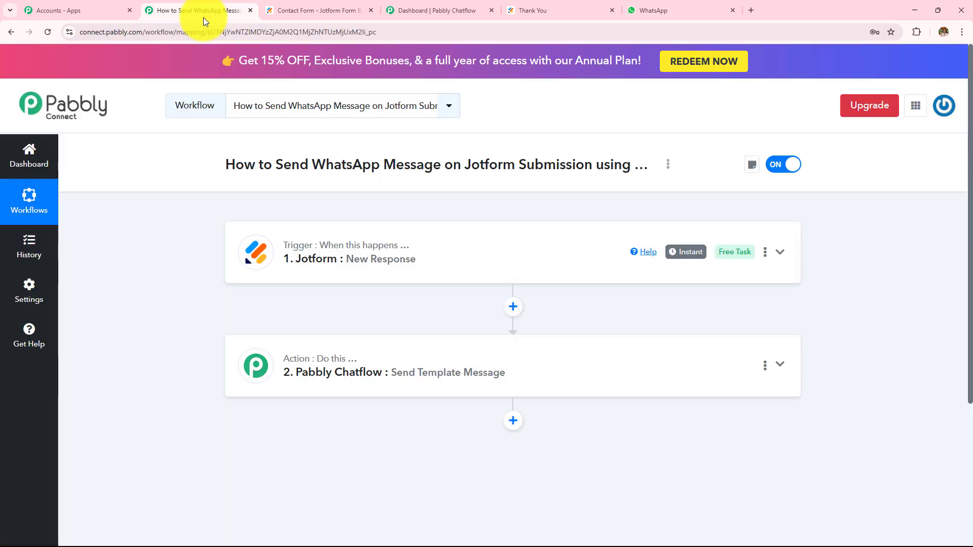